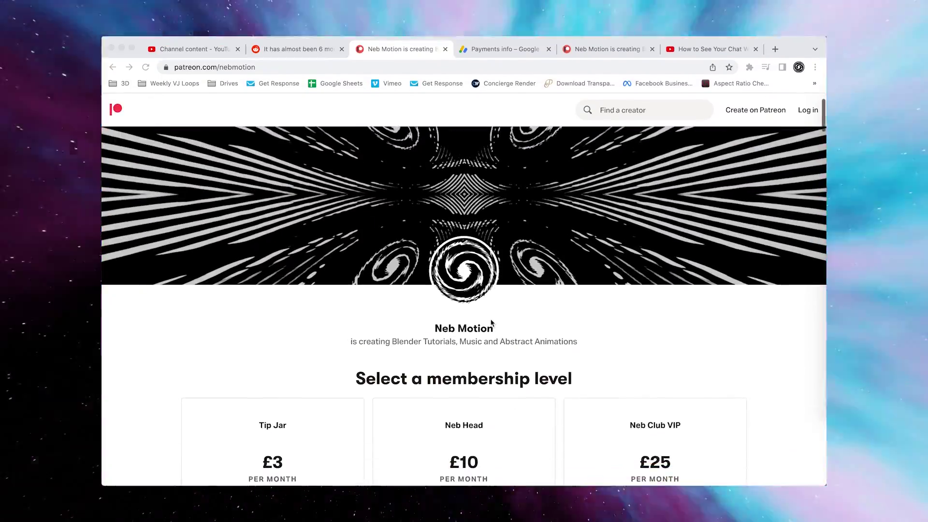
# - Review the membership levels and their perks on the Neb Motion Patreon page
pyautogui.scroll(-3, 527, 347)
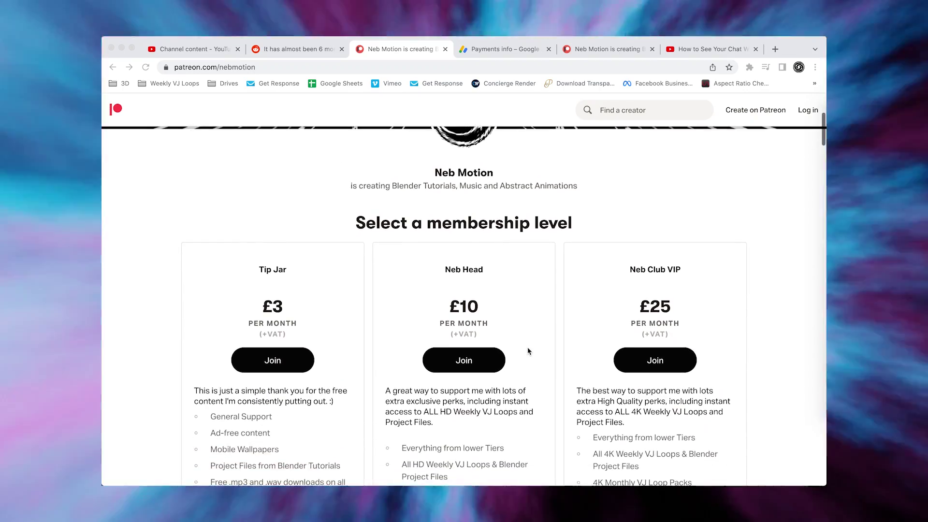
pyautogui.scroll(-3, 528, 349)
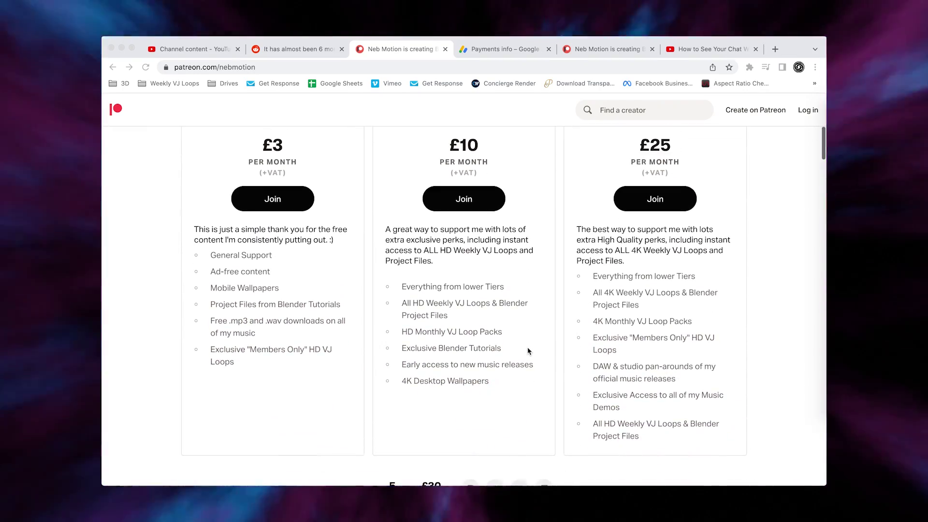
pyautogui.scroll(-1, 528, 349)
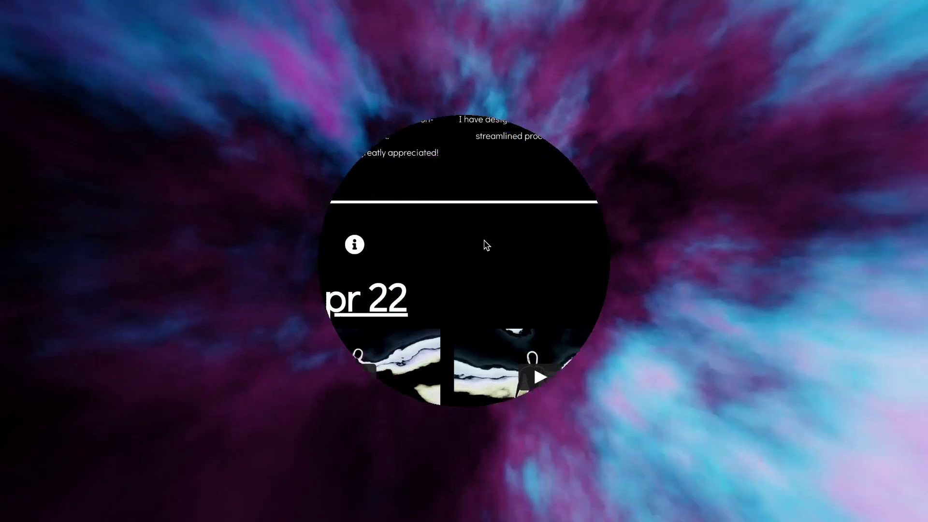
# - Browse the monthly VJ loop listings on the nebmotion.co.uk VJ Loops page
pyautogui.scroll(-5, 485, 243)
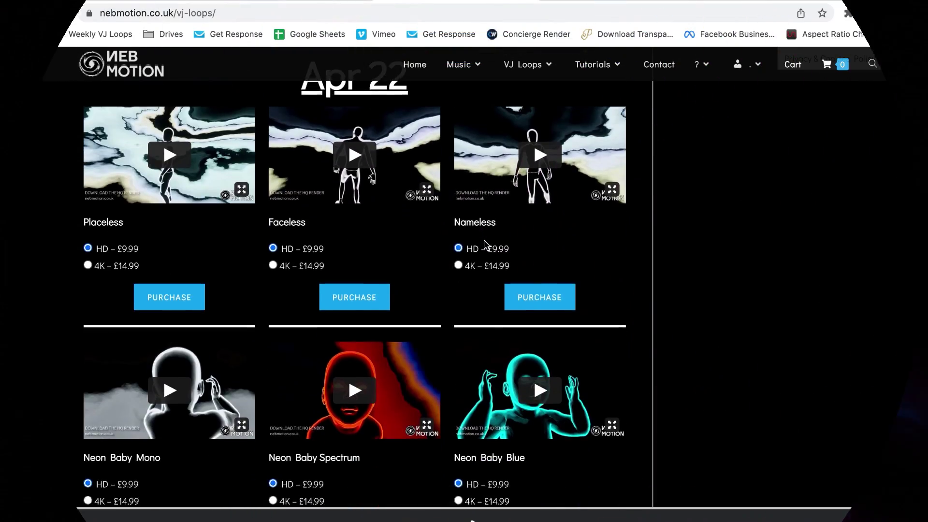
pyautogui.scroll(-5, 485, 243)
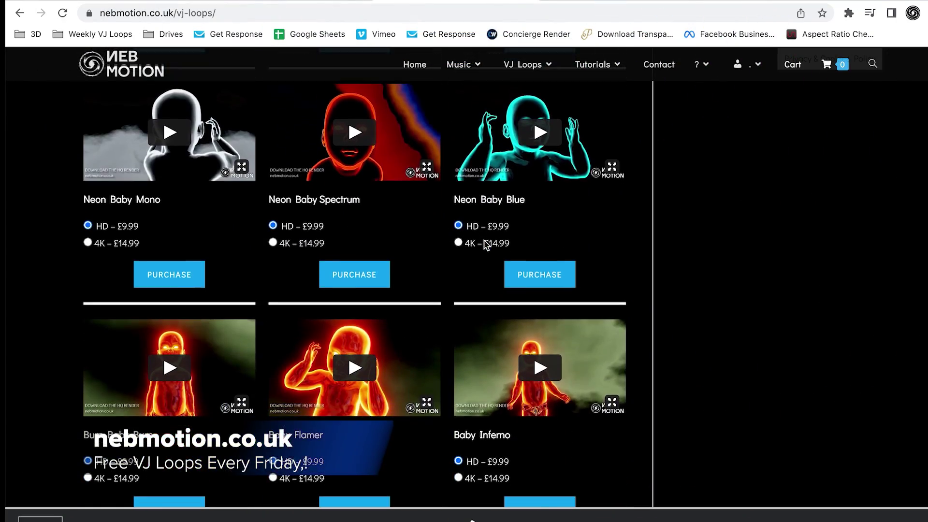
pyautogui.scroll(-5, 486, 244)
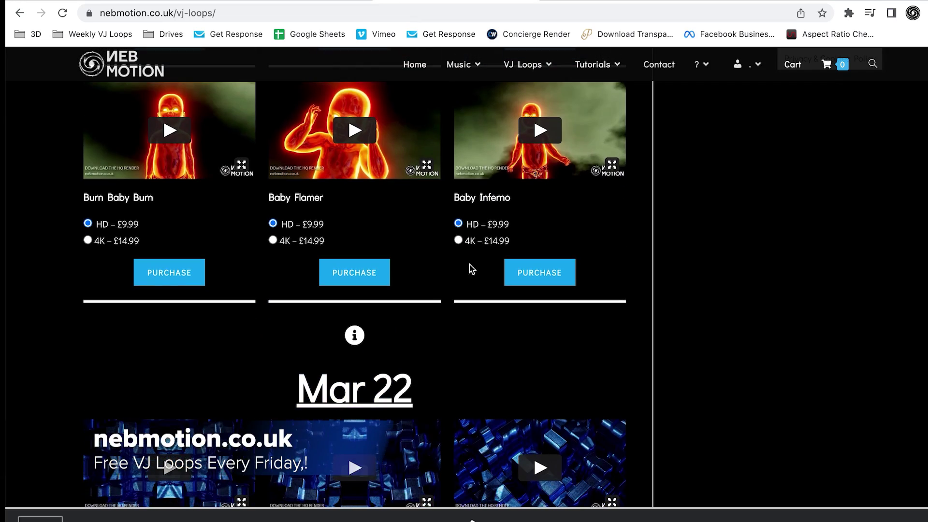
pyautogui.scroll(-7, 472, 270)
pyautogui.scroll(-6, 464, 274)
pyautogui.scroll(-9, 465, 274)
pyautogui.scroll(-2, 462, 274)
pyautogui.scroll(-2, 345, 259)
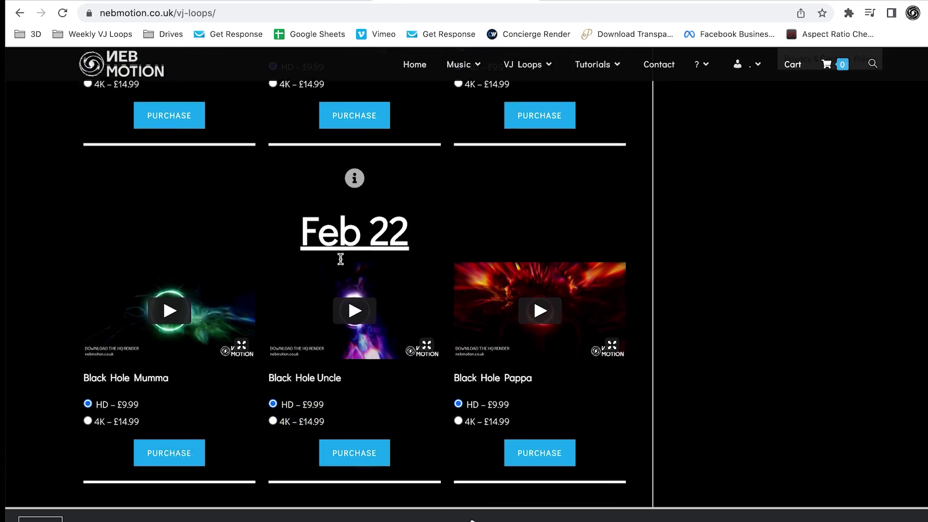
pyautogui.scroll(-7, 340, 259)
pyautogui.scroll(-5, 321, 322)
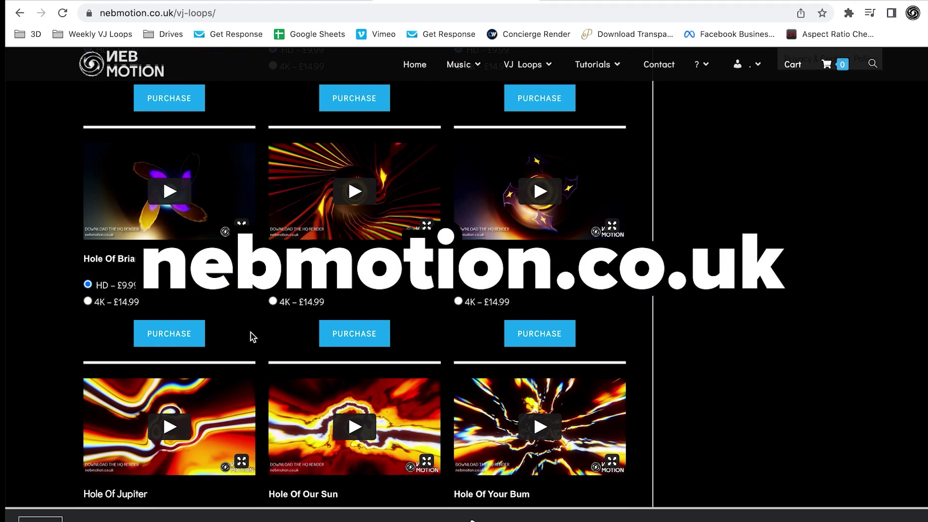
pyautogui.scroll(-6, 248, 379)
pyautogui.scroll(-3, 249, 381)
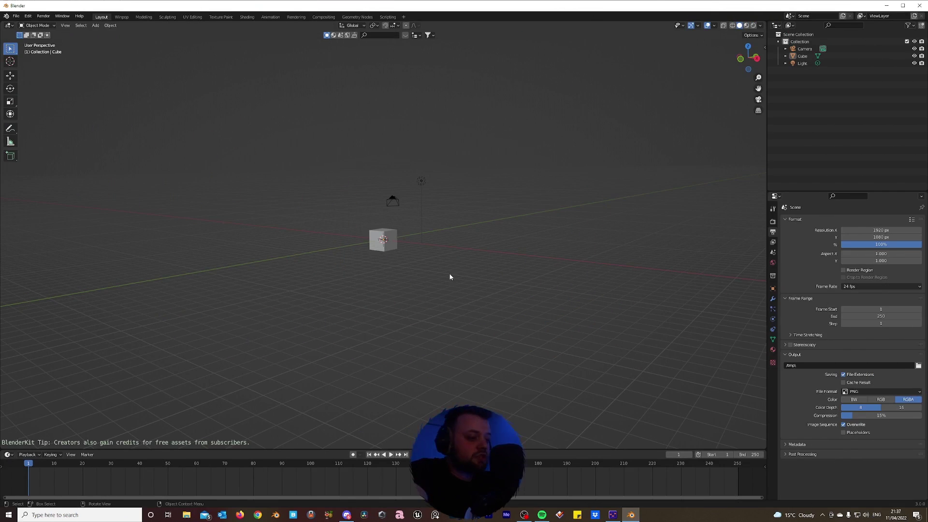
# - Switch to Blender and delete all default objects from the scene: the cube, camera and light
pyautogui.press('a')
pyautogui.press('x')
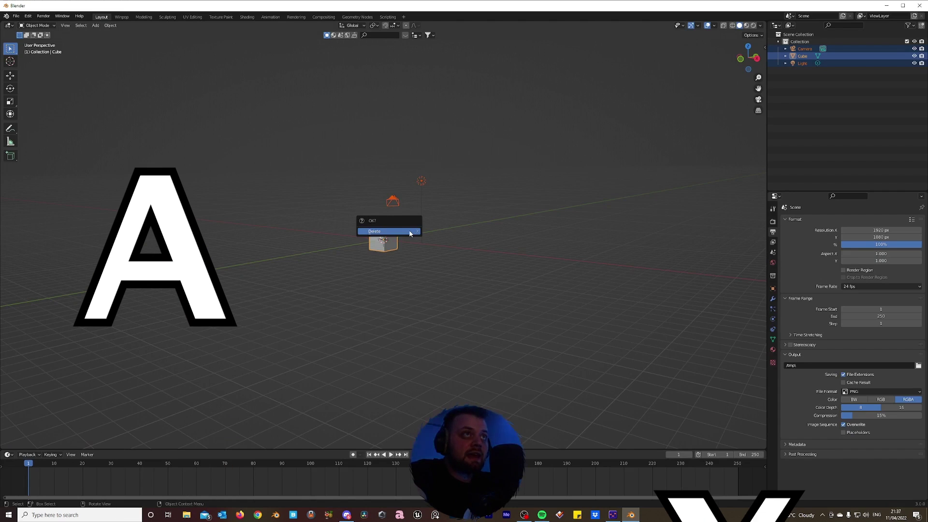
pyautogui.click(410, 233)
# - Set the scene's frame rate to 30 fps and its end frame to 300
pyautogui.click(873, 287)
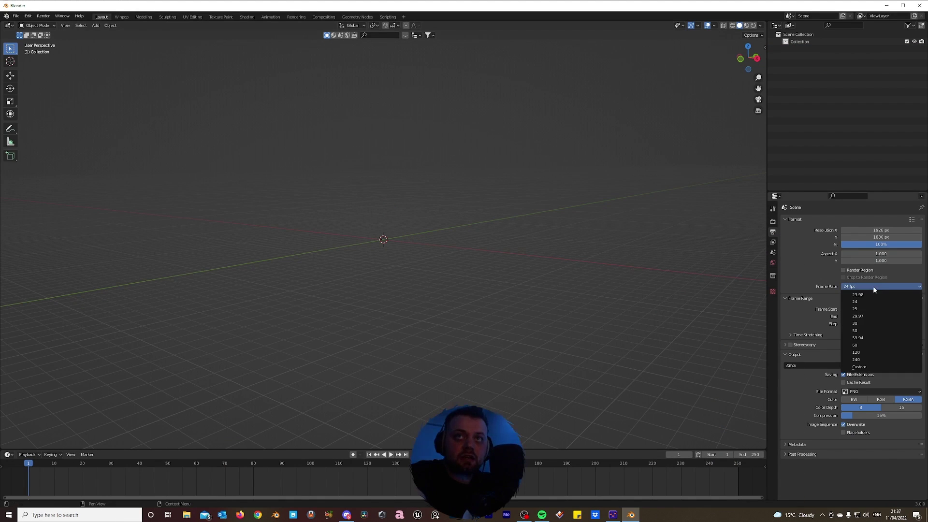
pyautogui.click(863, 323)
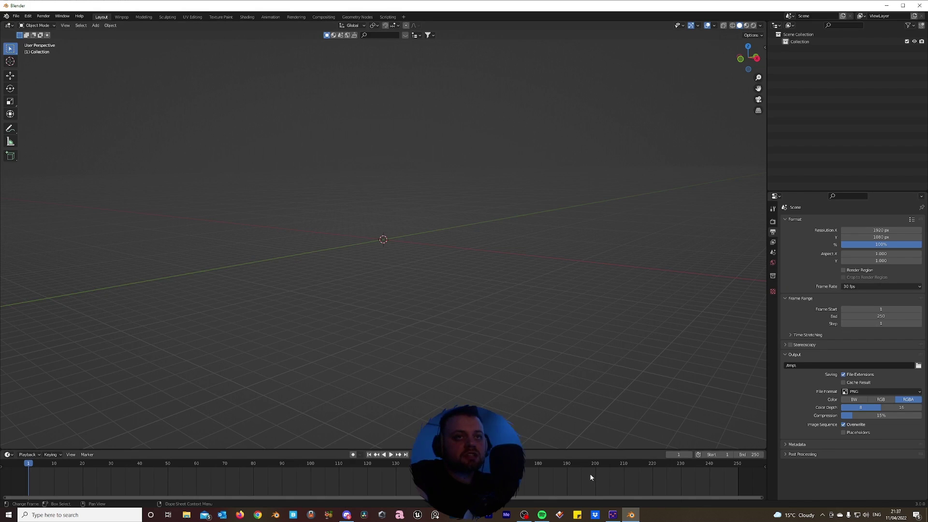
pyautogui.click(749, 455)
pyautogui.write('300')
pyautogui.press('Return')
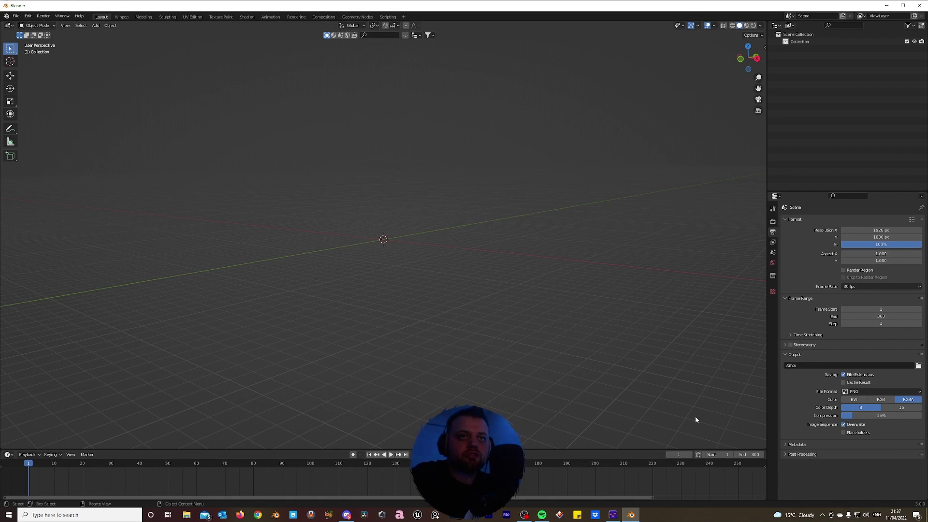
pyautogui.scroll(-3, 558, 480)
pyautogui.scroll(-1, 558, 477)
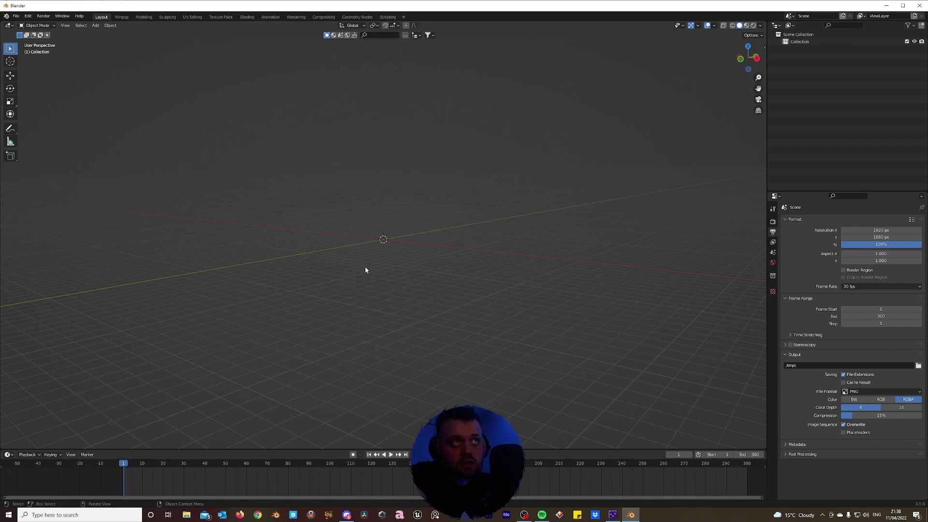
# - Add a UV sphere at the scene origin and shade it smooth
pyautogui.hotkey('shift', 'a')
pyautogui.moveTo(370, 264)
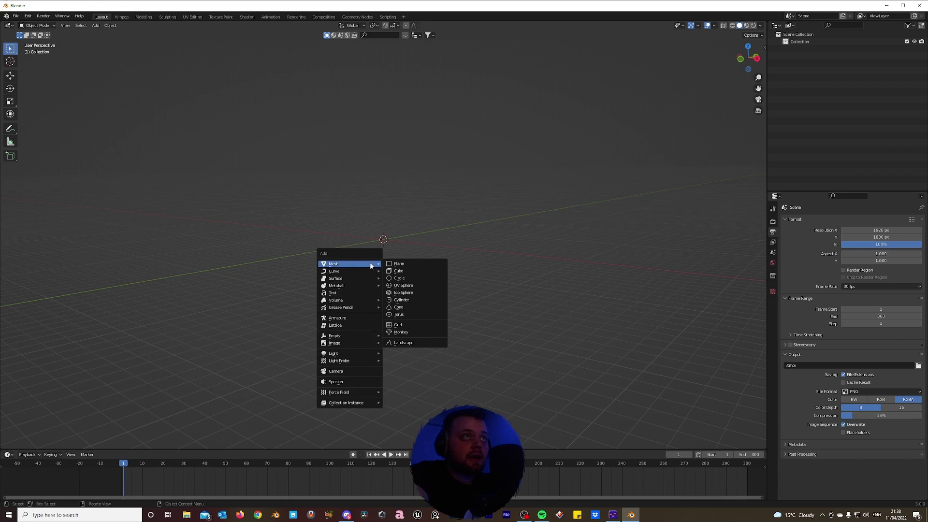
pyautogui.click(404, 286)
pyautogui.rightClick(383, 237)
pyautogui.click(383, 237)
pyautogui.scroll(9, 381, 238)
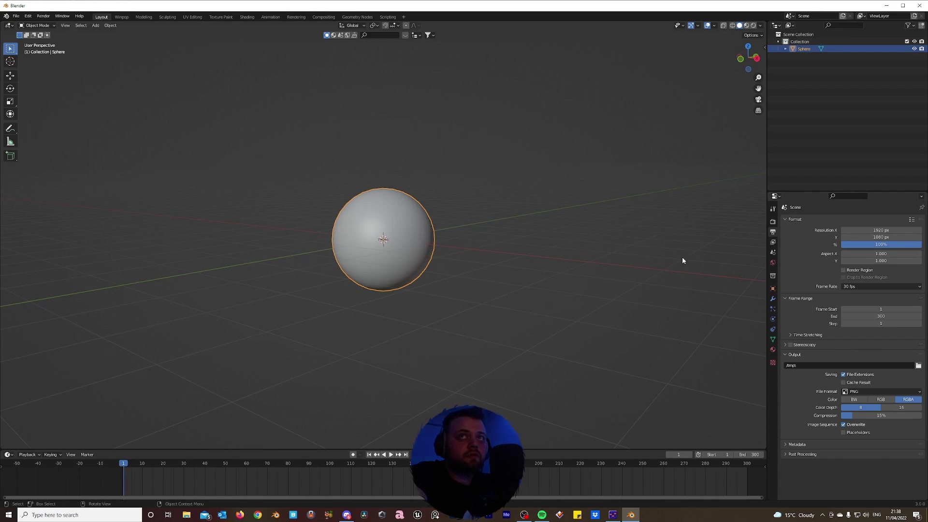
# - Set the render engine to Cycles with GPU Compute as the device
pyautogui.click(773, 221)
pyautogui.click(855, 221)
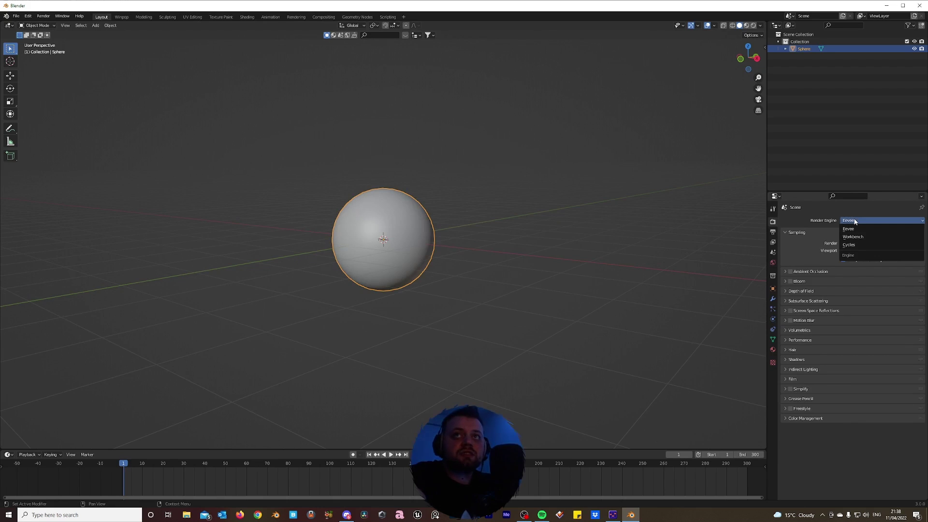
pyautogui.click(854, 244)
pyautogui.click(859, 239)
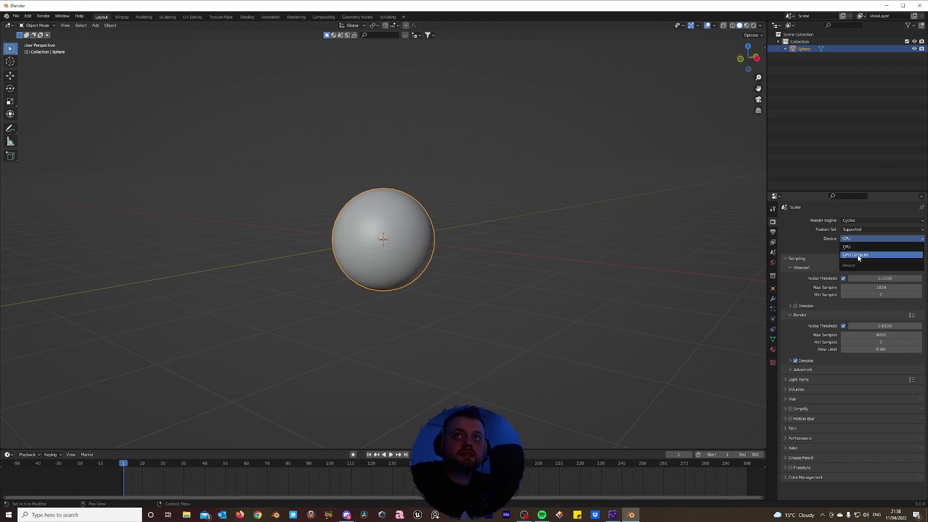
pyautogui.click(859, 255)
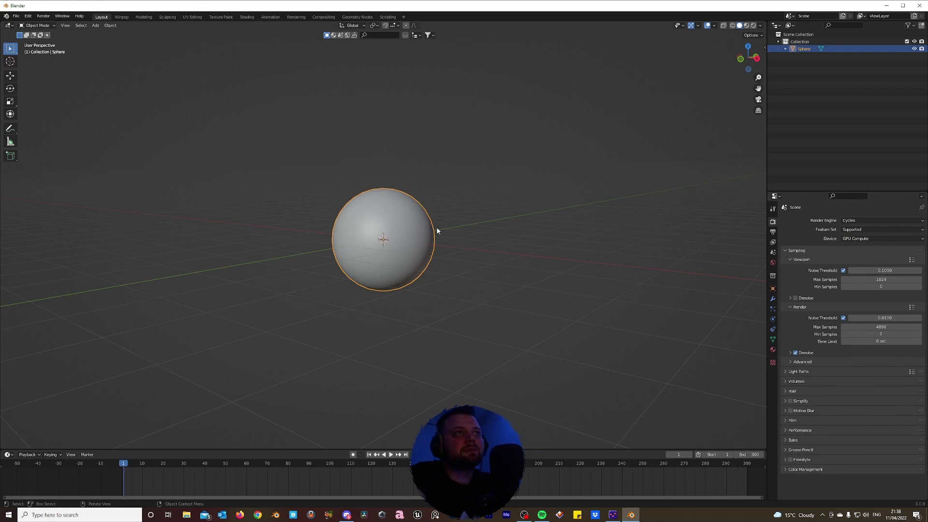
# - Scale the UV sphere up by a factor of 10
pyautogui.press('s')
pyautogui.click(394, 261)
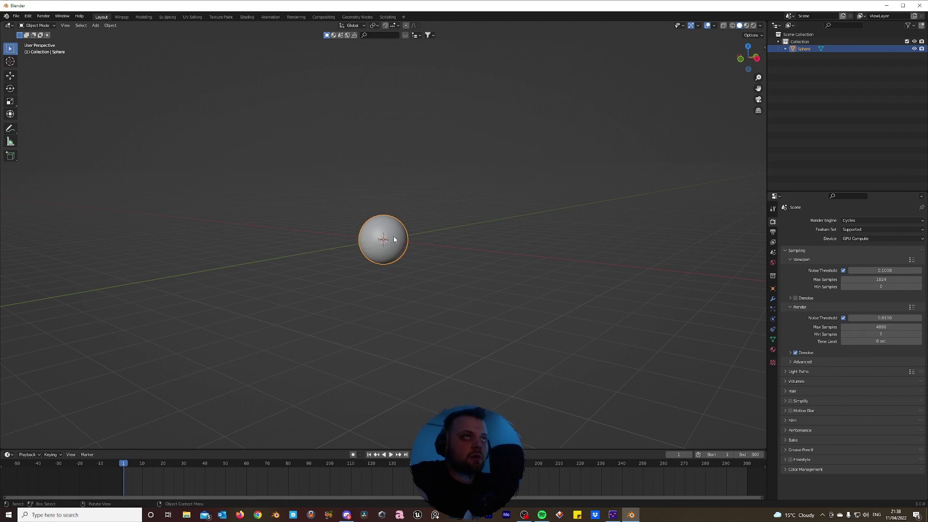
pyautogui.press('s')
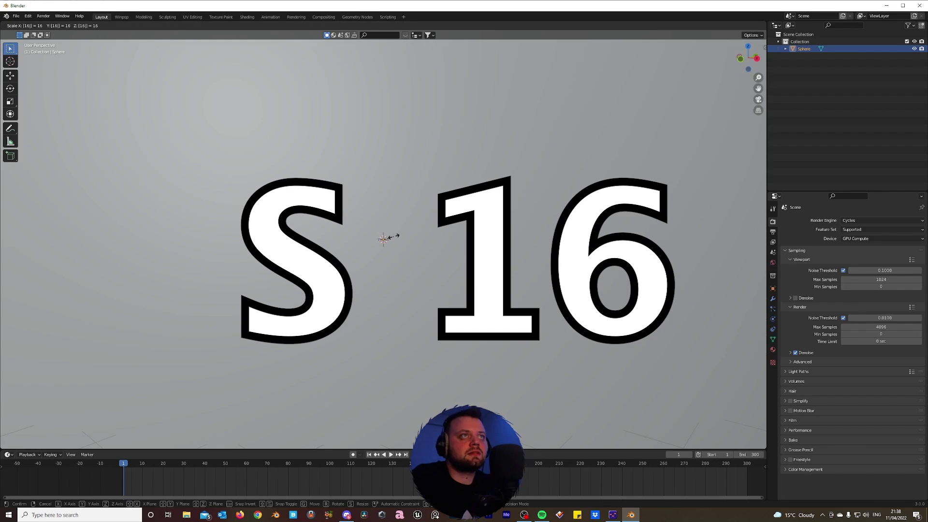
pyautogui.click(449, 277)
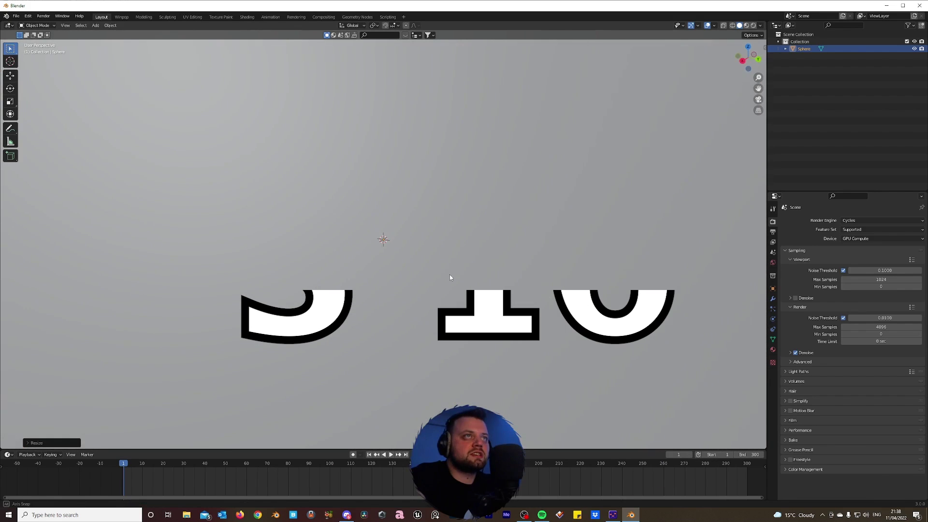
# - Examine the inside of the enlarged sphere from several angles
pyautogui.scroll(3, 449, 277)
pyautogui.moveTo(450, 278); pyautogui.dragTo(372, 283, button='middle')
pyautogui.scroll(-1, 456, 282)
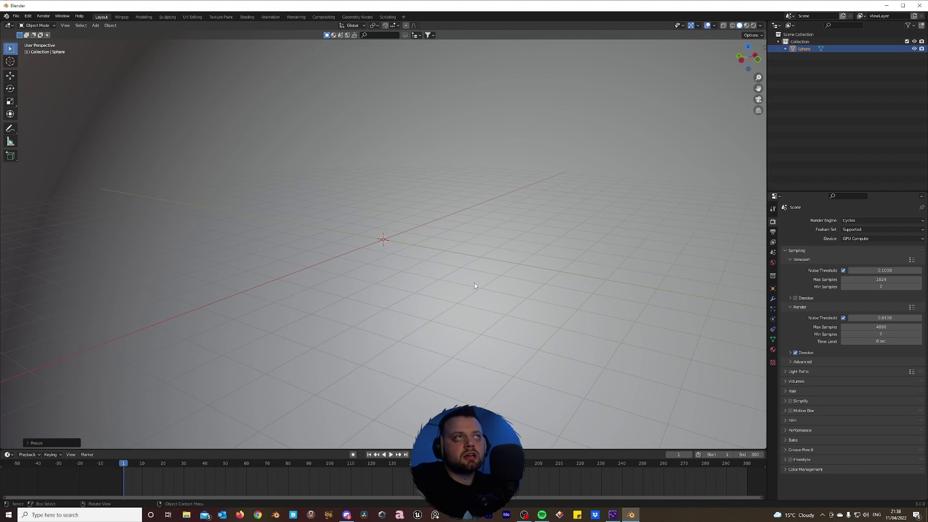
pyautogui.moveTo(474, 283); pyautogui.dragTo(519, 304, button='middle')
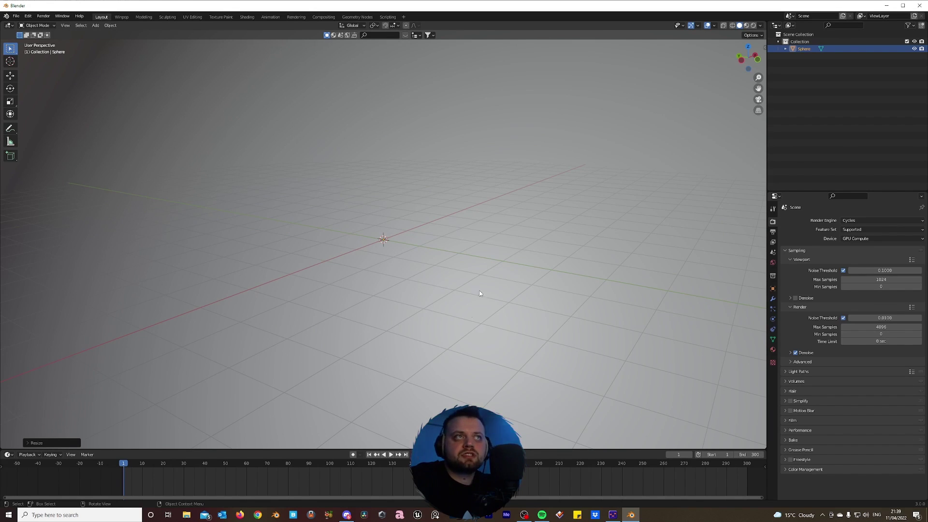
pyautogui.moveTo(480, 293); pyautogui.dragTo(392, 290, button='middle')
pyautogui.moveTo(452, 275); pyautogui.dragTo(454, 308, button='middle')
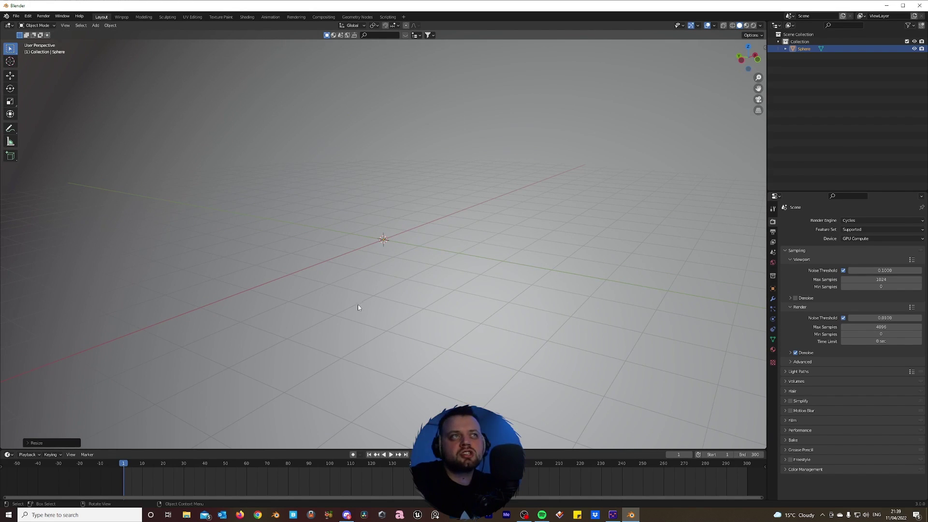
pyautogui.moveTo(364, 325); pyautogui.dragTo(330, 293, button='middle')
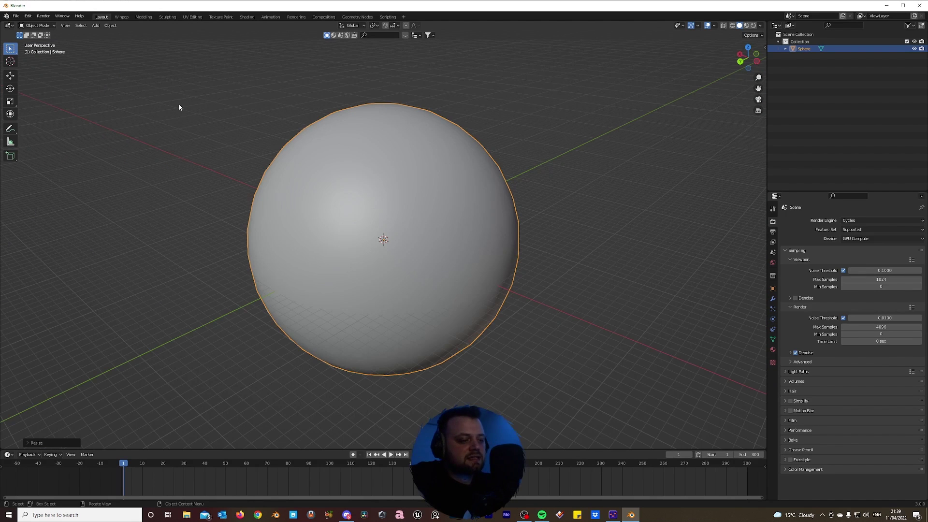
# - Switch the viewport to Rendered shading and set the world background colour to black
pyautogui.press('z')
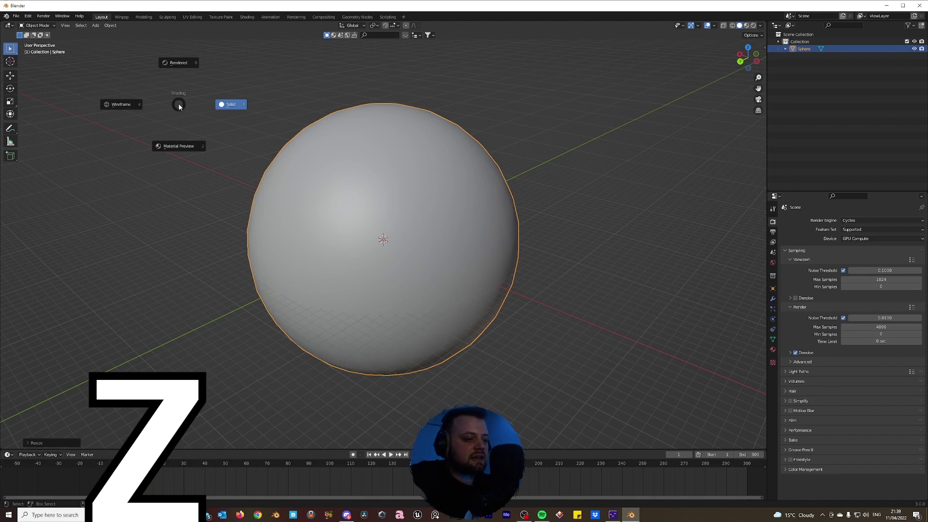
pyautogui.press('8')
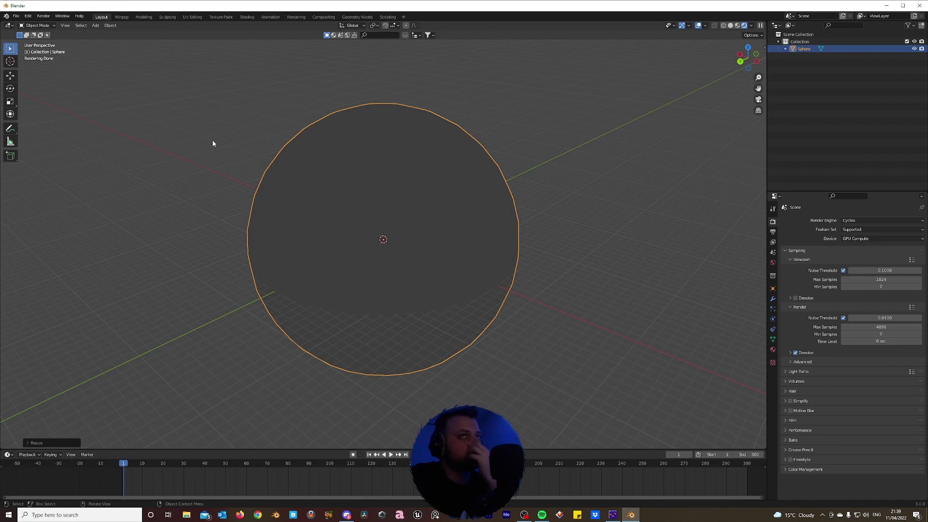
pyautogui.click(773, 263)
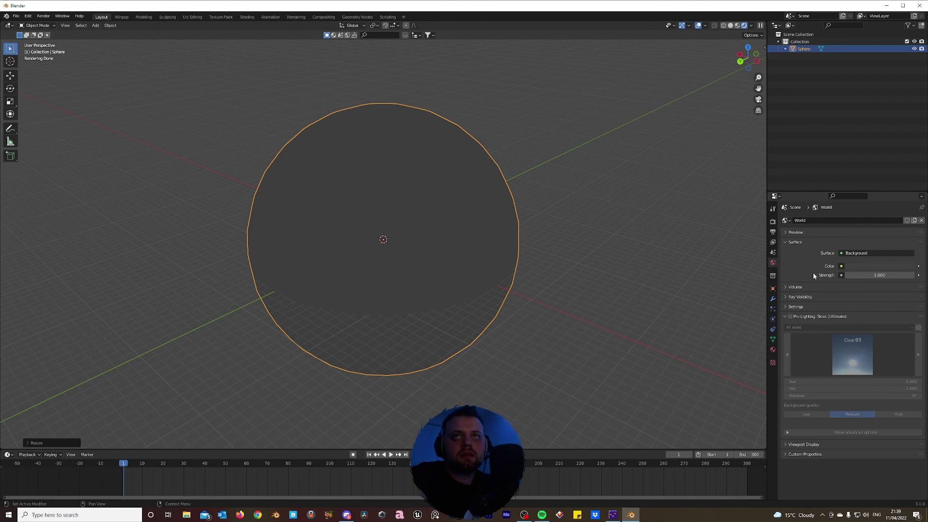
pyautogui.click(786, 317)
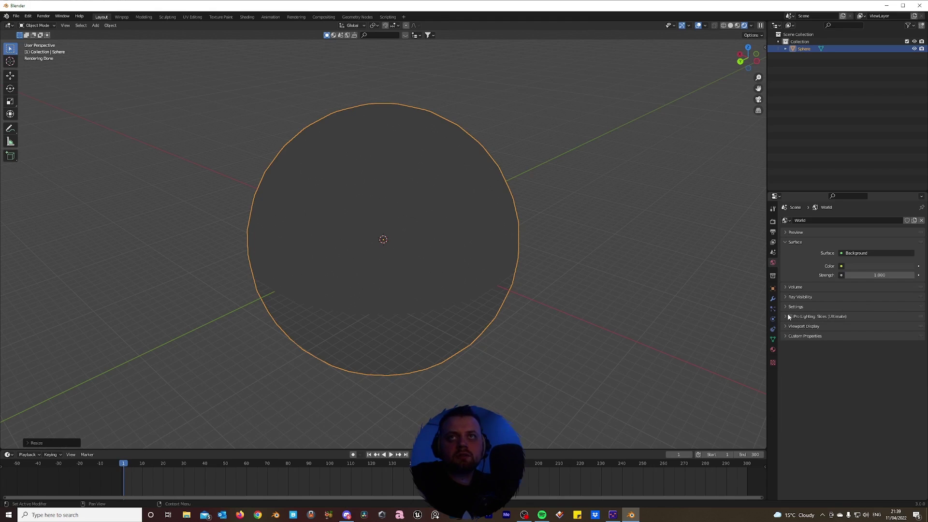
pyautogui.click(861, 266)
pyautogui.moveTo(909, 203); pyautogui.dragTo(909, 220)
pyautogui.scroll(-1, 531, 291)
pyautogui.moveTo(530, 291); pyautogui.dragTo(597, 313, button='middle')
pyautogui.scroll(1, 420, 201)
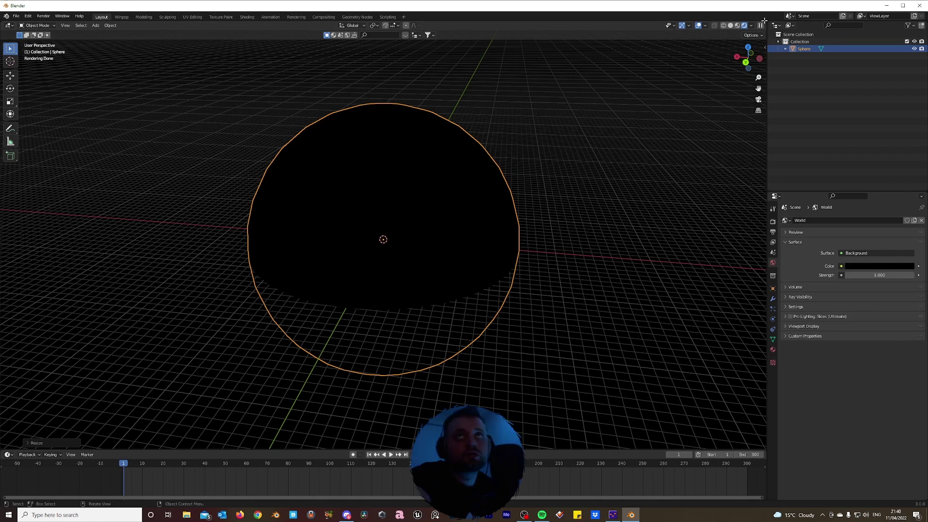
# - Split the 3D viewport vertically to add a Shader Editor without its sidebar, and create a new material for the sphere
pyautogui.moveTo(764, 20); pyautogui.dragTo(429, 27)
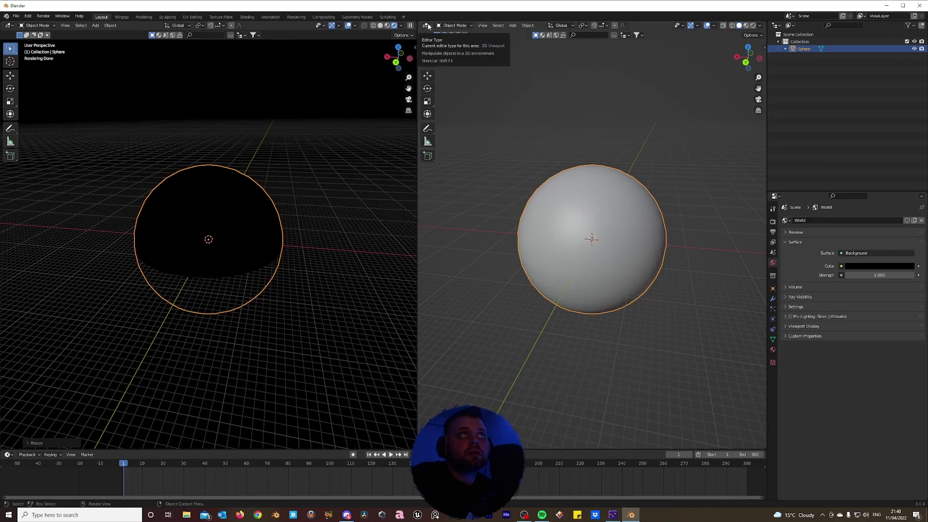
pyautogui.click(429, 26)
pyautogui.click(443, 94)
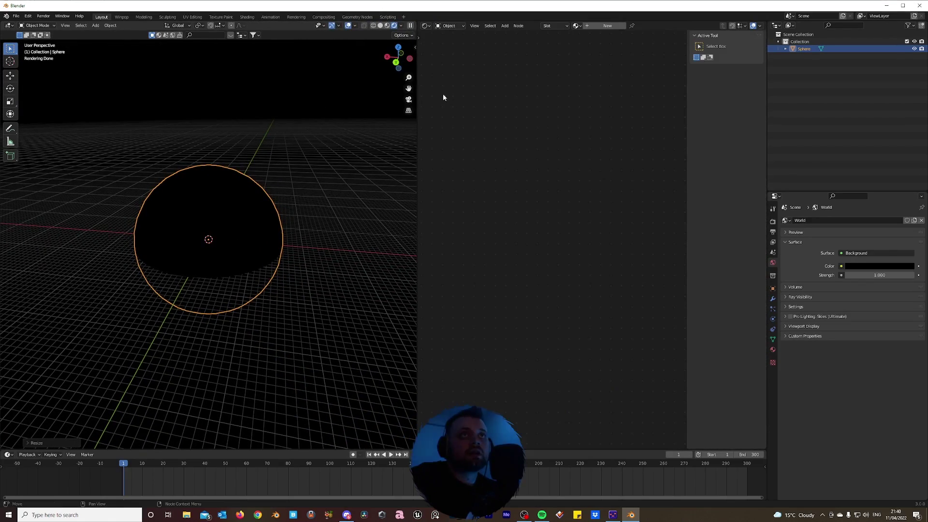
pyautogui.press('n')
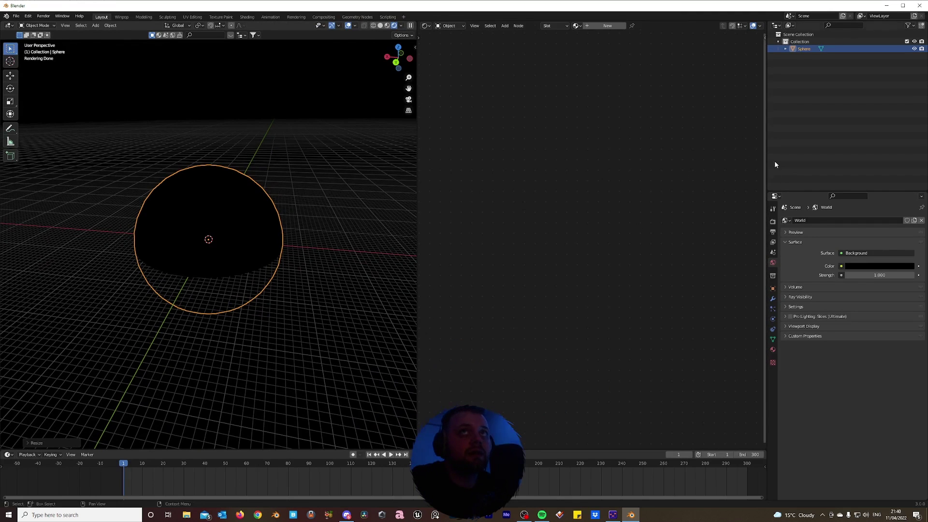
pyautogui.click(607, 25)
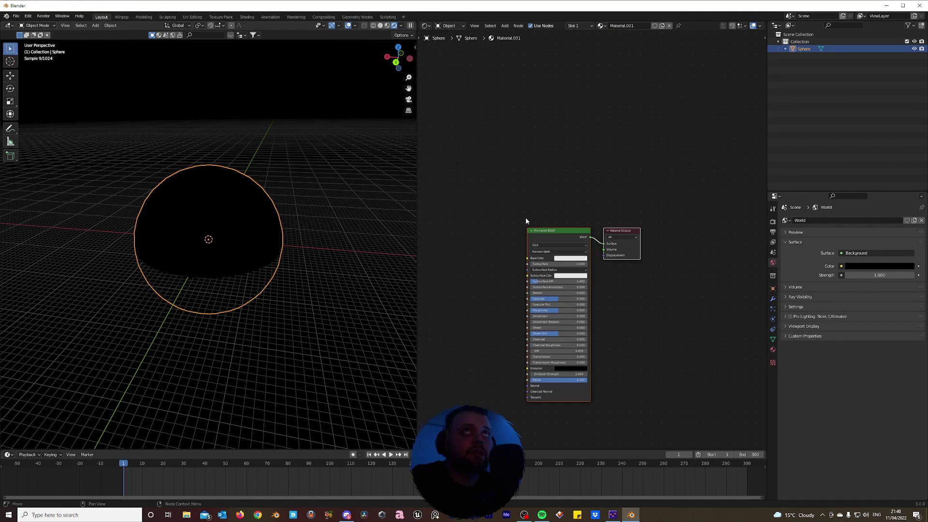
# - Replace the Principled BSDF with an Emission shader and connect its output to the Volume input of the Material Output
pyautogui.moveTo(537, 205); pyautogui.dragTo(522, 358)
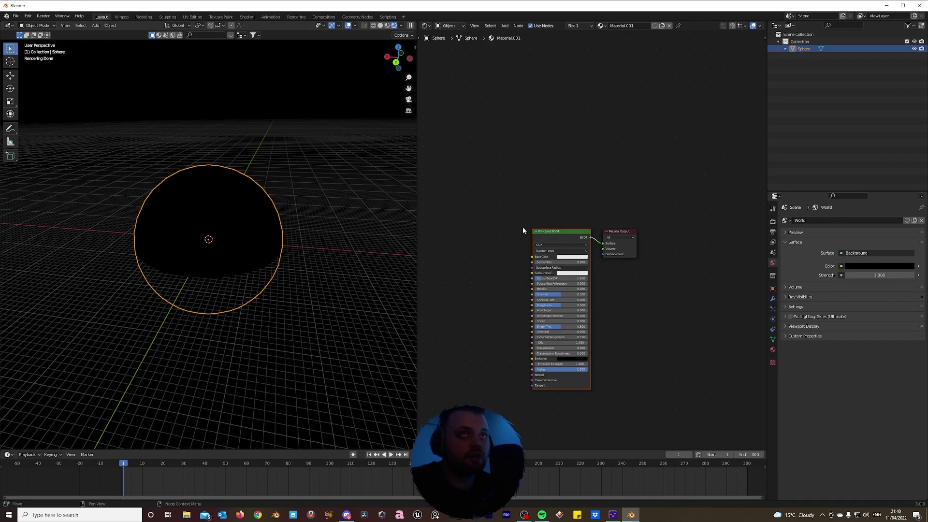
pyautogui.press('x')
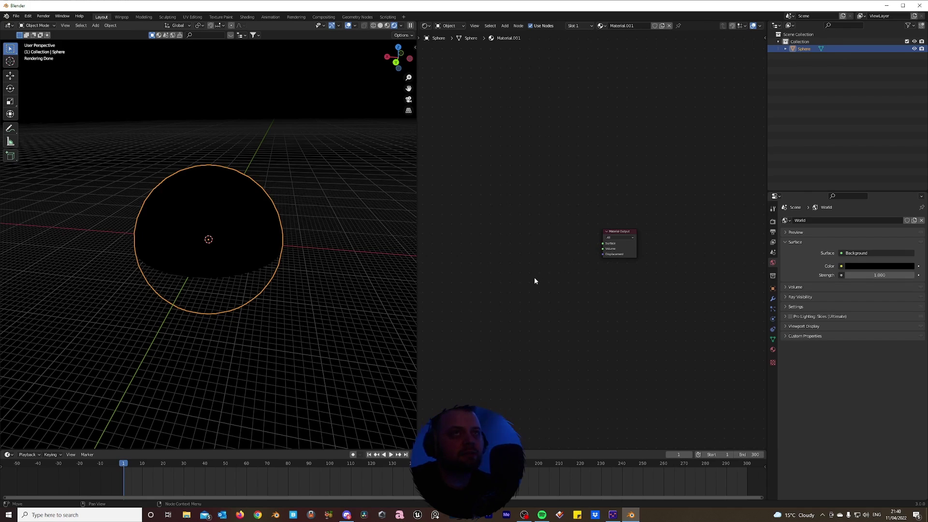
pyautogui.hotkey('shift', 'a')
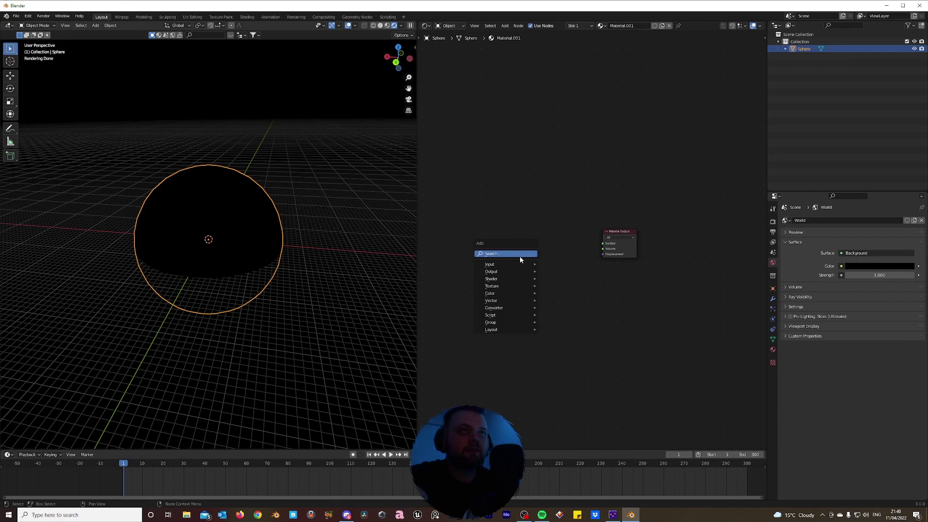
pyautogui.moveTo(513, 280)
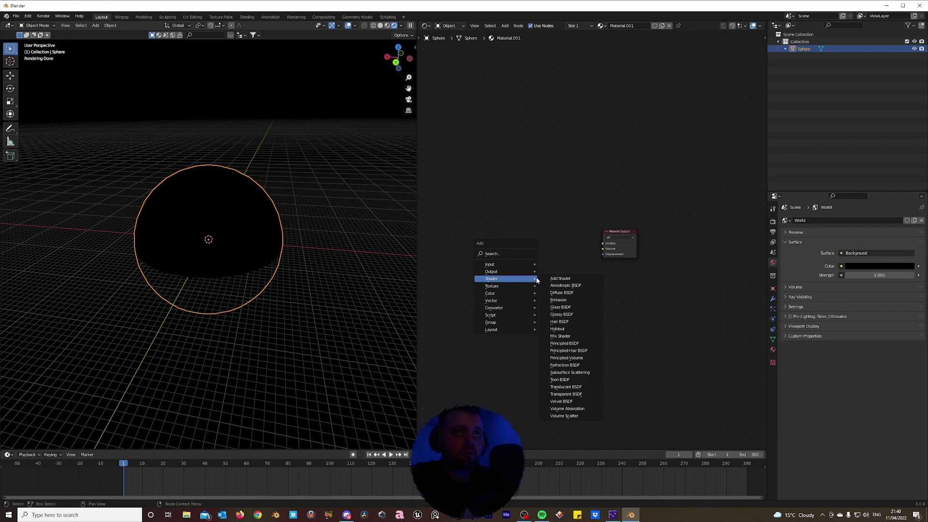
pyautogui.click(563, 300)
pyautogui.click(543, 247)
pyautogui.moveTo(561, 243); pyautogui.dragTo(604, 249)
pyautogui.scroll(-1, 604, 249)
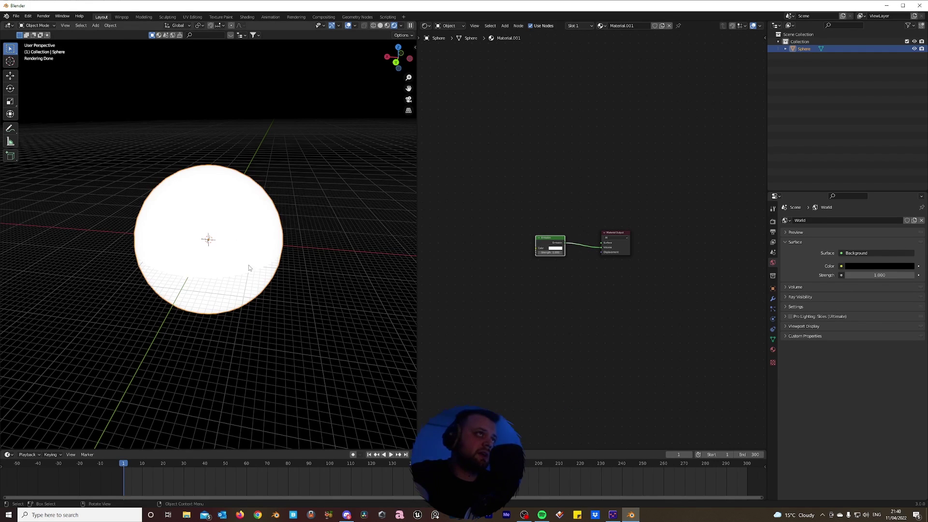
# - Try the Emission shader on the Material Output's Surface input to compare the sphere's look, and reconnect it to Volume
pyautogui.scroll(2, 249, 265)
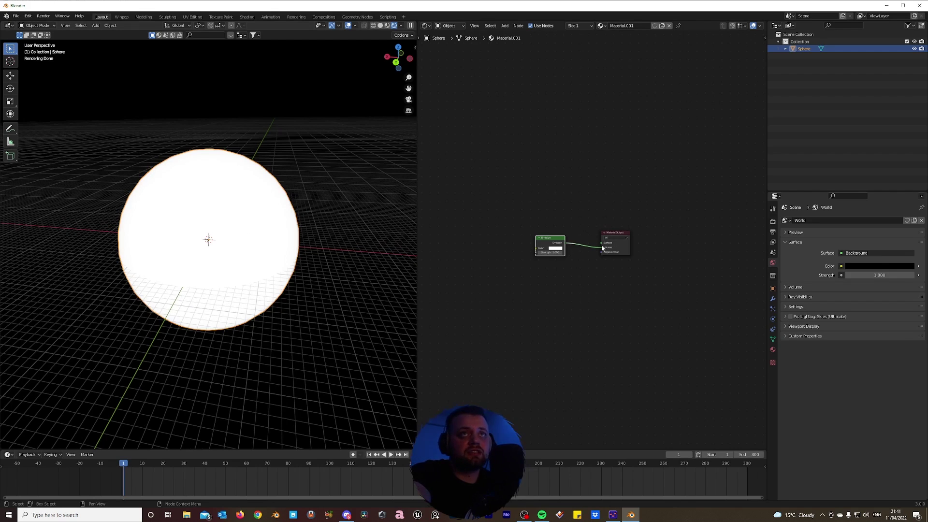
pyautogui.scroll(2, 302, 234)
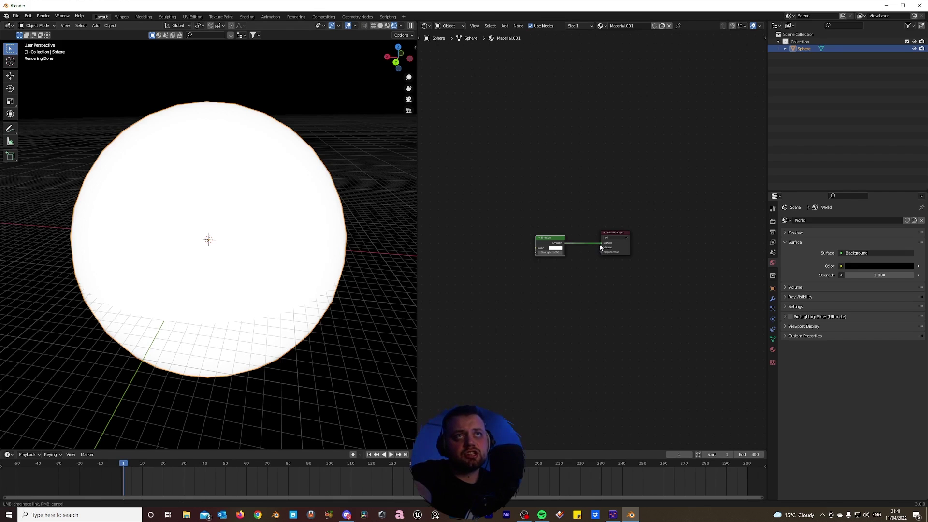
pyautogui.moveTo(602, 248); pyautogui.dragTo(602, 243)
pyautogui.moveTo(261, 242); pyautogui.dragTo(322, 170, button='middle')
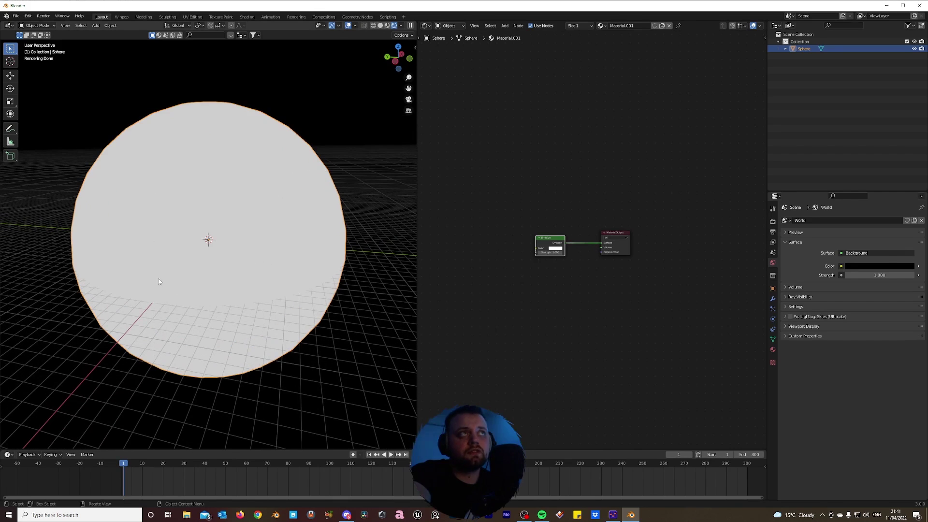
pyautogui.moveTo(602, 250); pyautogui.dragTo(602, 243)
pyautogui.scroll(-4, 234, 252)
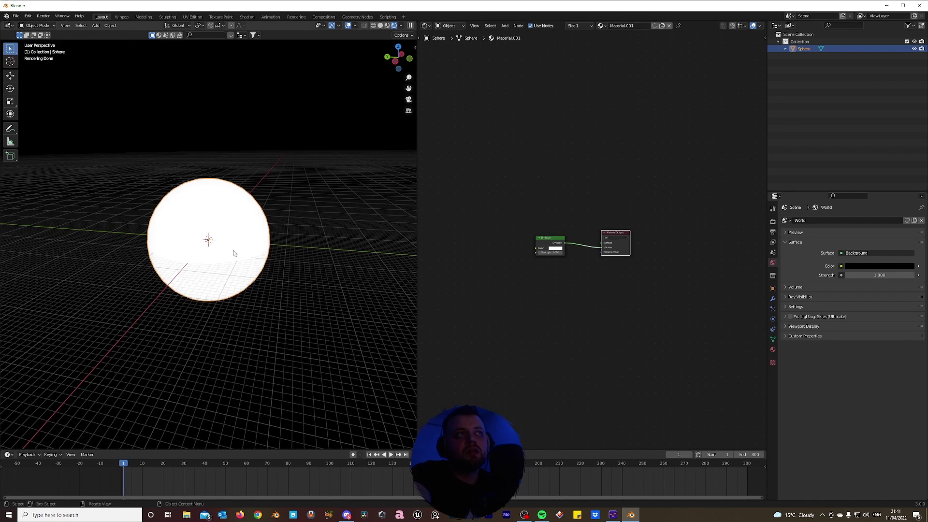
# - Examine the white volumetric emission from inside and outside the sphere
pyautogui.scroll(5, 223, 245)
pyautogui.scroll(-4, 237, 247)
pyautogui.scroll(8, 266, 252)
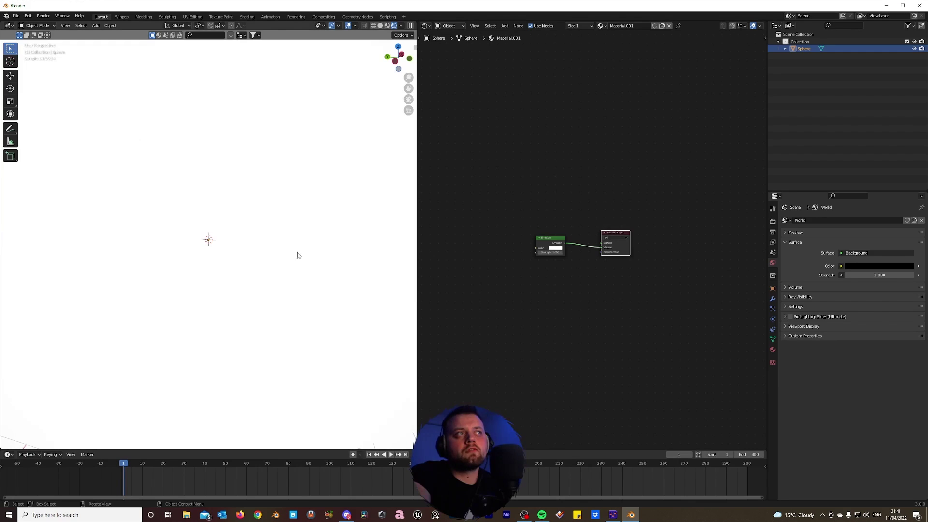
pyautogui.scroll(-4, 244, 257)
pyautogui.scroll(4, 246, 257)
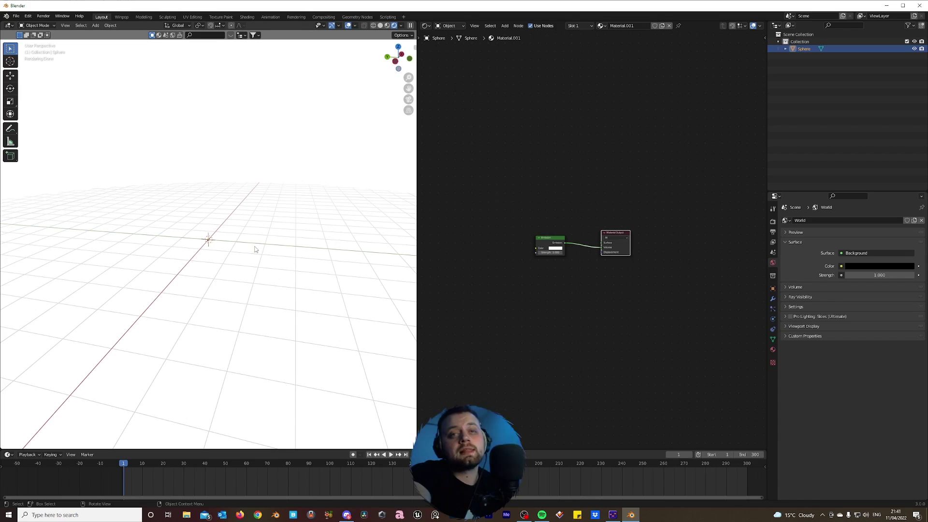
pyautogui.scroll(-1, 225, 262)
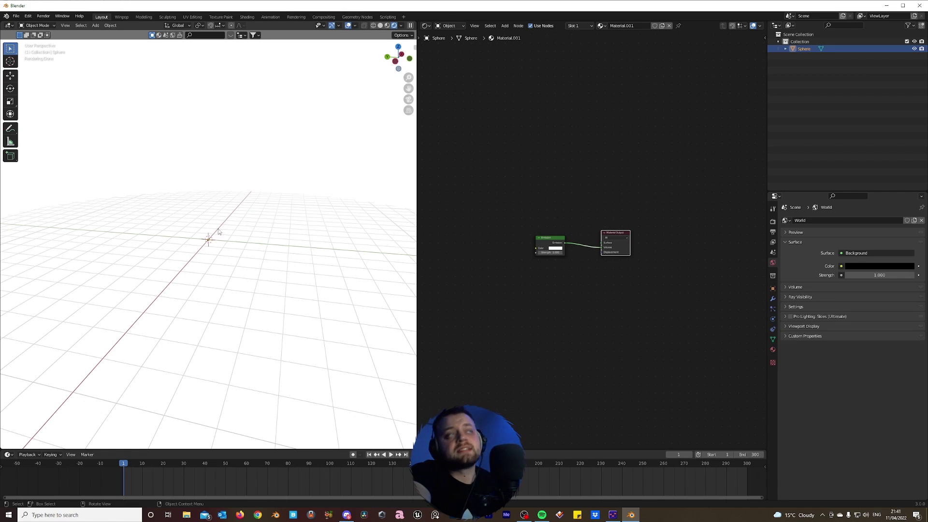
pyautogui.scroll(-5, 222, 282)
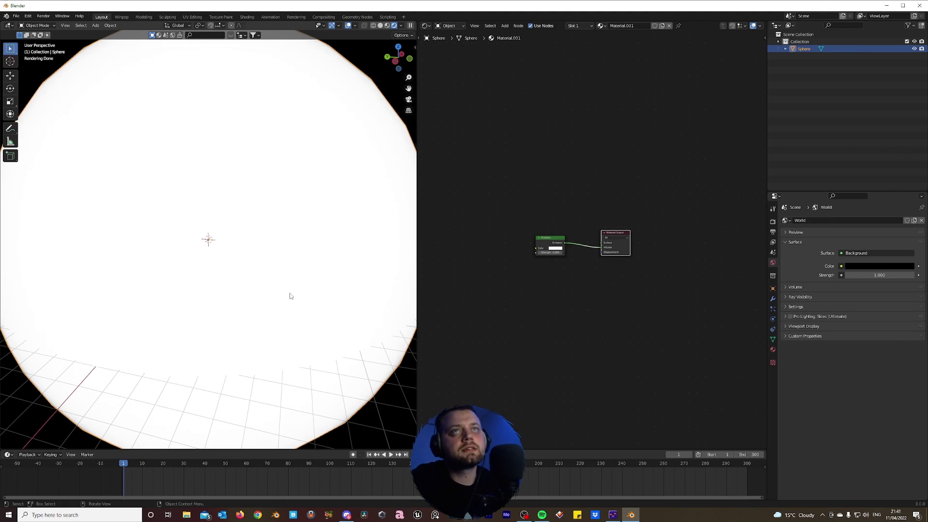
pyautogui.scroll(-5, 290, 296)
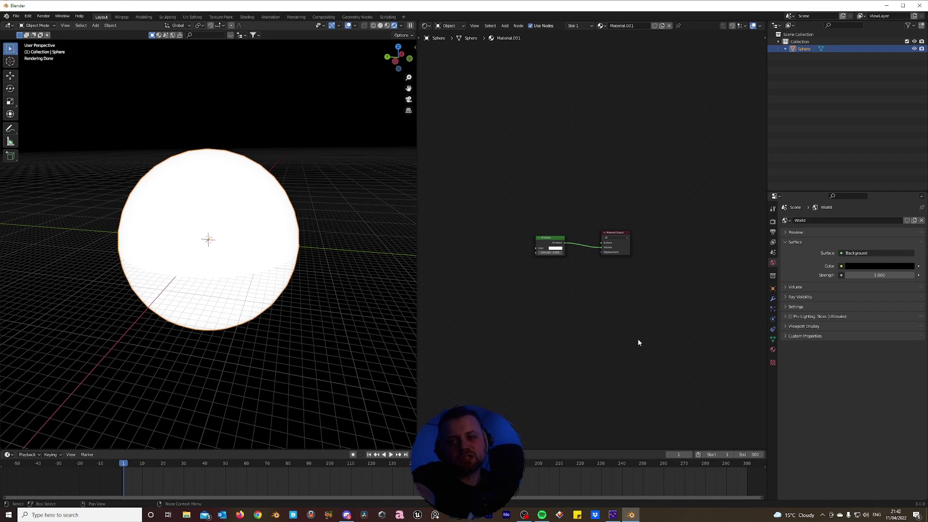
# - Add a Gradient Texture before the Emission node and connect its Fac output to the Emission strength
pyautogui.scroll(2, 550, 349)
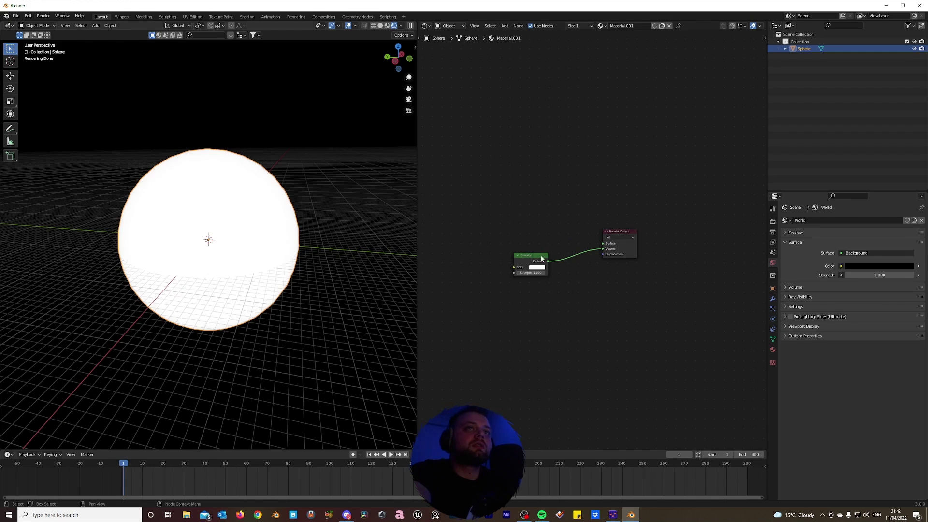
pyautogui.hotkey('ctrl', 'z')
pyautogui.click(529, 248)
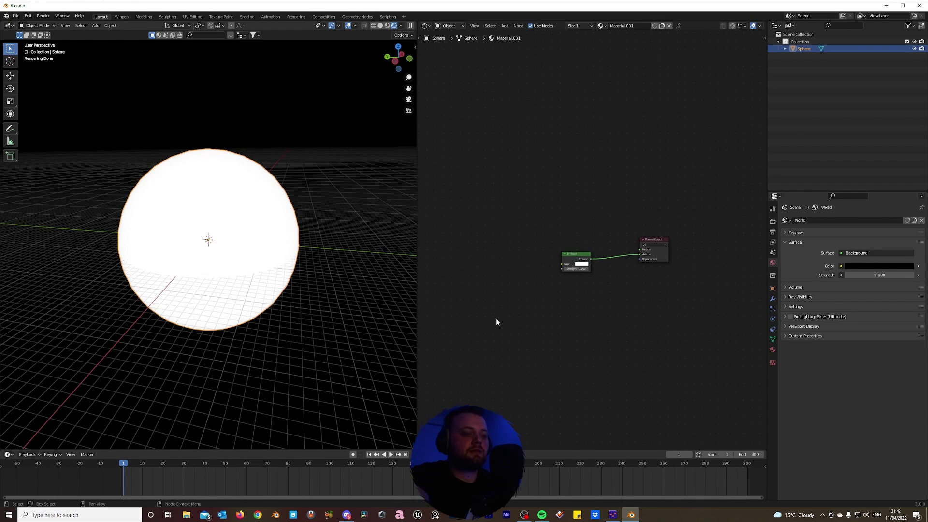
pyautogui.hotkey('shift', 'a')
pyautogui.moveTo(498, 327)
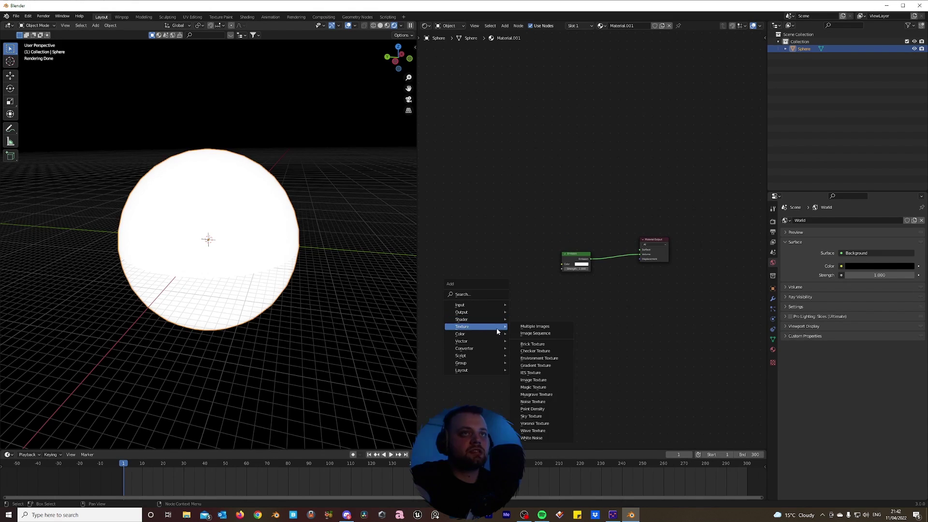
pyautogui.click(538, 370)
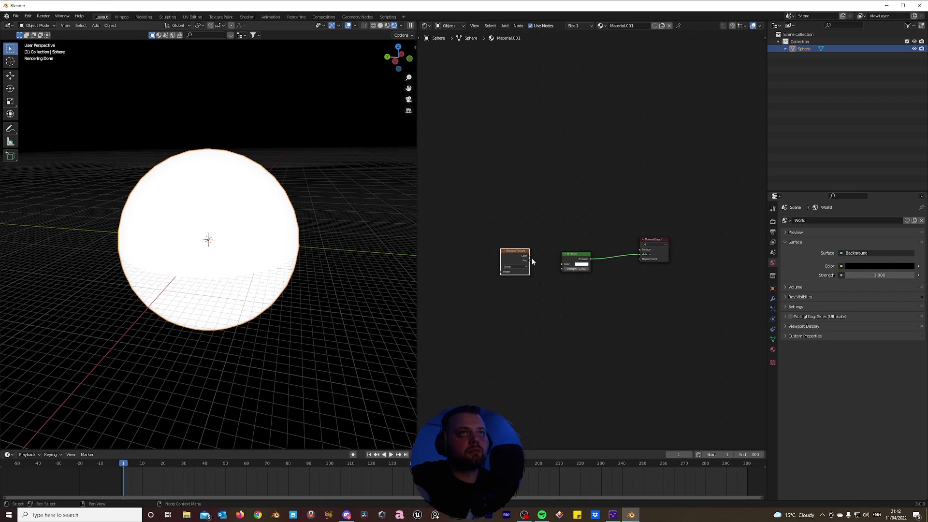
pyautogui.moveTo(529, 260); pyautogui.dragTo(564, 270)
pyautogui.scroll(4, 196, 286)
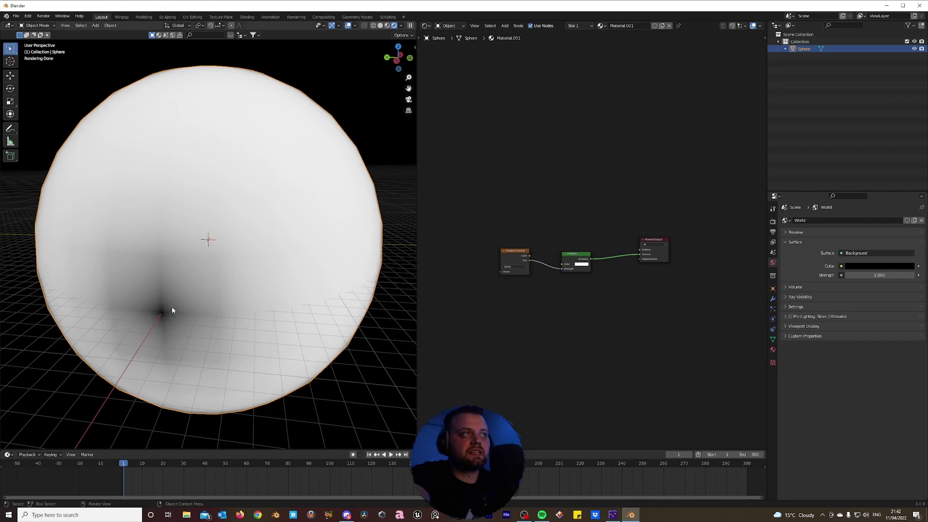
pyautogui.scroll(-2, 172, 307)
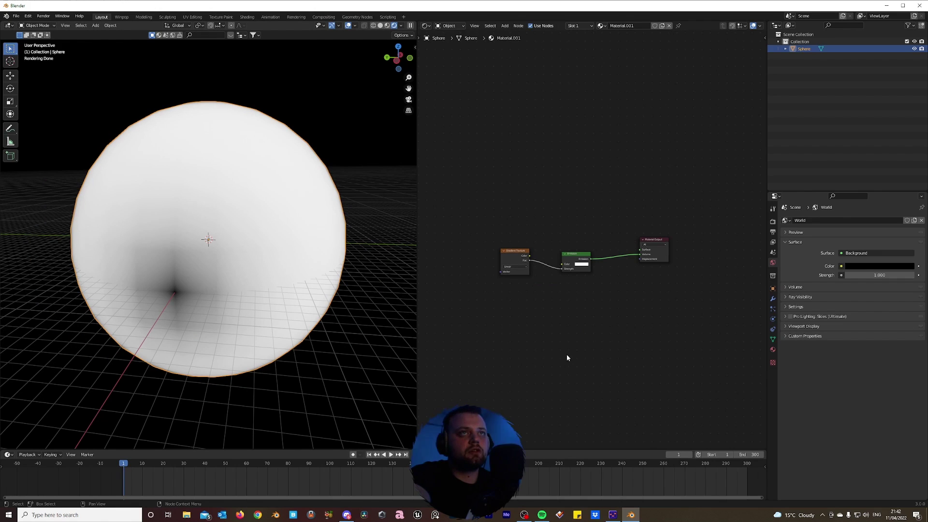
# - Insert a ColorRamp node on the link between the Gradient Texture and the Emission strength
pyautogui.moveTo(520, 252); pyautogui.dragTo(485, 248)
pyautogui.hotkey('shift', 'a')
pyautogui.moveTo(496, 331)
pyautogui.click(541, 344)
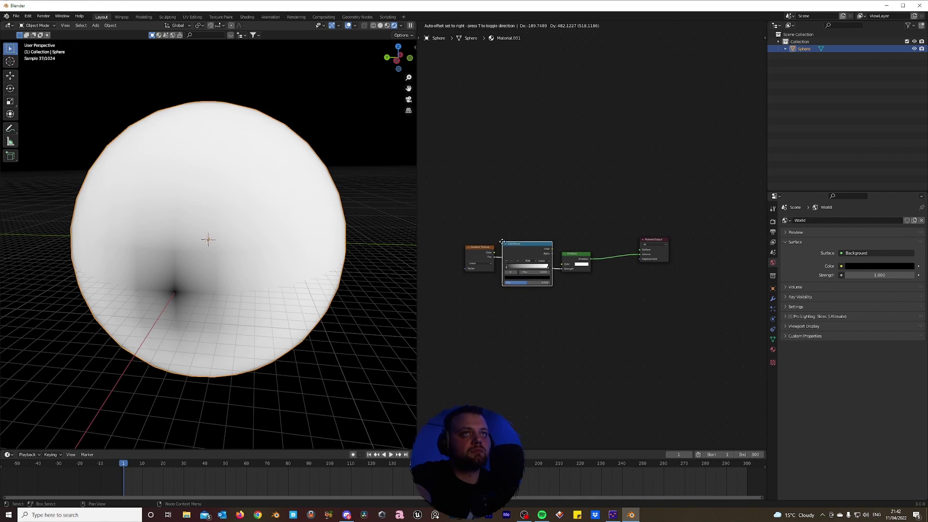
pyautogui.click(516, 271)
# - Move the ColorRamp's black stop towards the middle of the ramp so that black covers more of the gradient sphere
pyautogui.moveTo(516, 270); pyautogui.dragTo(524, 268)
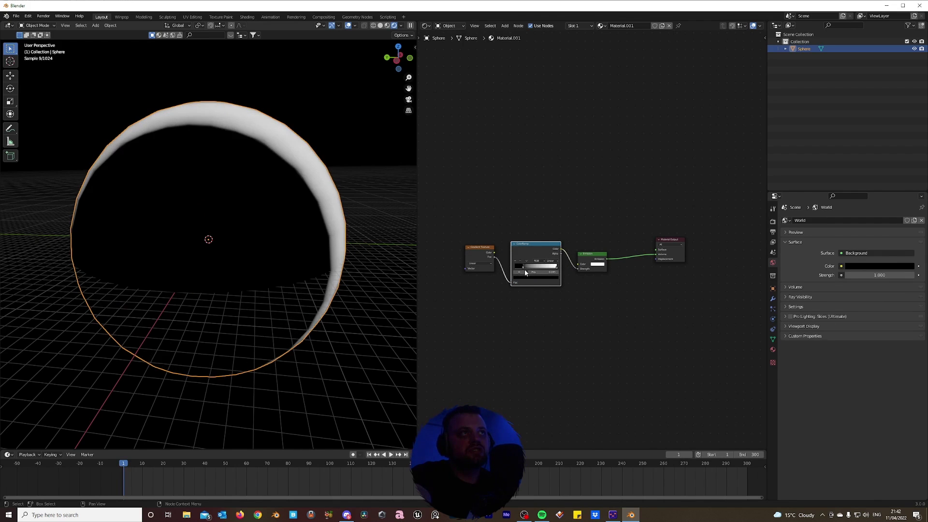
pyautogui.moveTo(341, 233); pyautogui.dragTo(307, 237, button='middle')
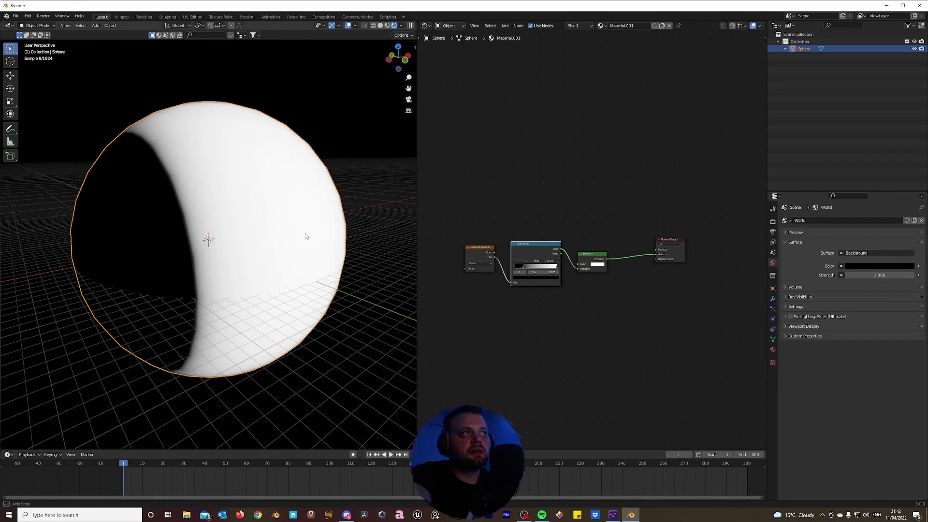
pyautogui.moveTo(525, 270); pyautogui.dragTo(531, 274)
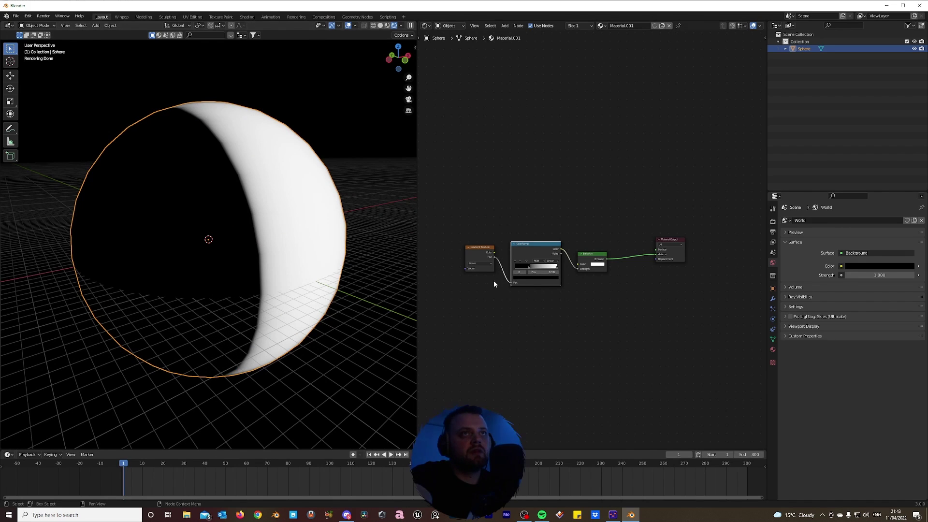
pyautogui.moveTo(366, 282)
pyautogui.mouseDown(button='middle')
pyautogui.moveTo(342, 247)
pyautogui.moveTo(311, 248)
pyautogui.moveTo(340, 257)
pyautogui.mouseUp(button='middle')
# - Compare the gradient emission through the Surface and Volume inputs of the Material Output, ending with the link on Volume
pyautogui.click(656, 257)
pyautogui.moveTo(401, 281); pyautogui.dragTo(123, 221, button='middle')
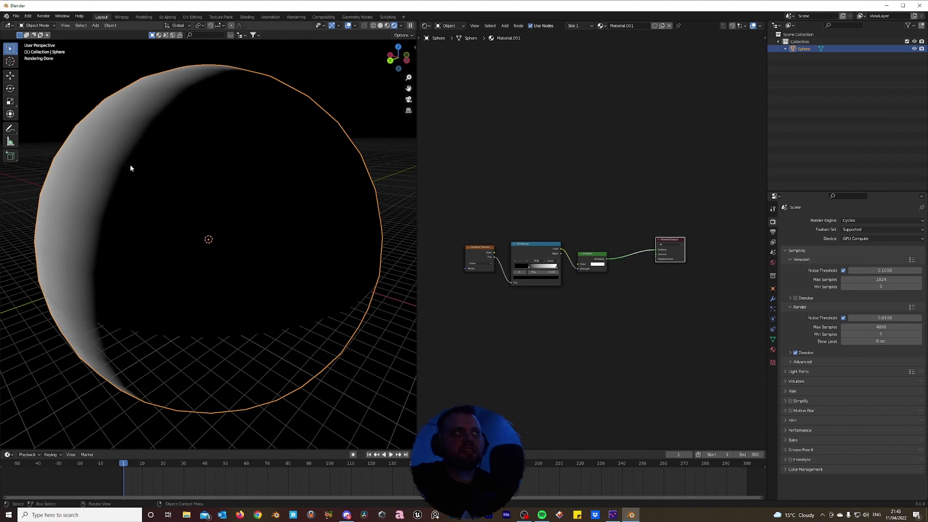
pyautogui.moveTo(655, 251); pyautogui.dragTo(657, 255)
pyautogui.moveTo(261, 285); pyautogui.dragTo(300, 232, button='middle')
pyautogui.scroll(6, 281, 271)
pyautogui.scroll(-6, 108, 290)
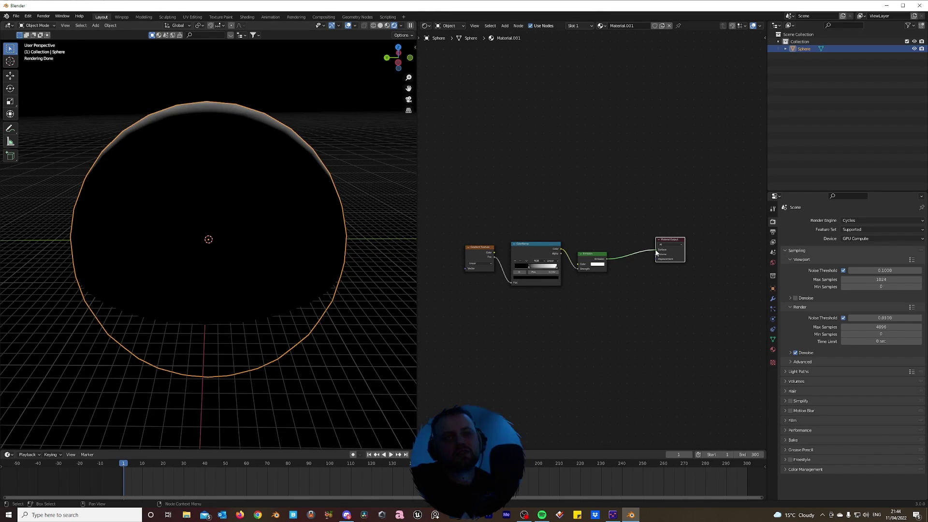
pyautogui.moveTo(656, 253); pyautogui.dragTo(657, 250)
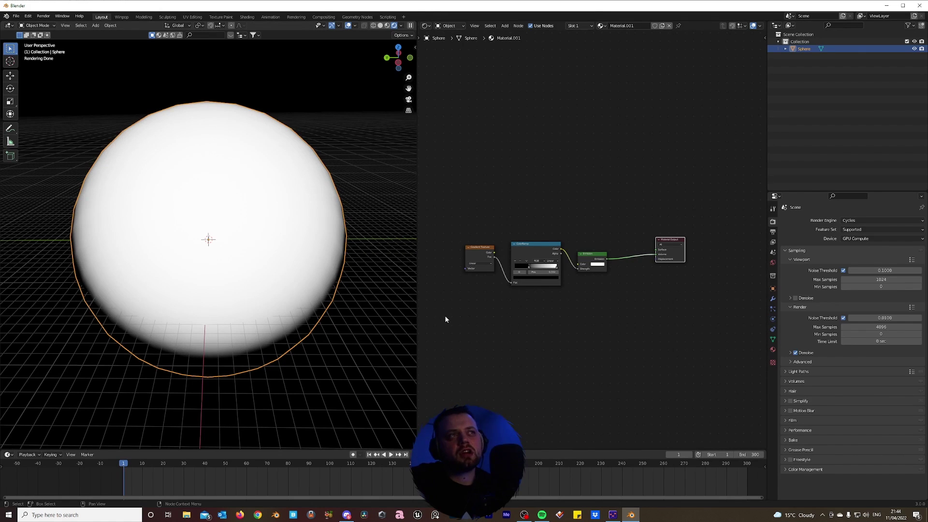
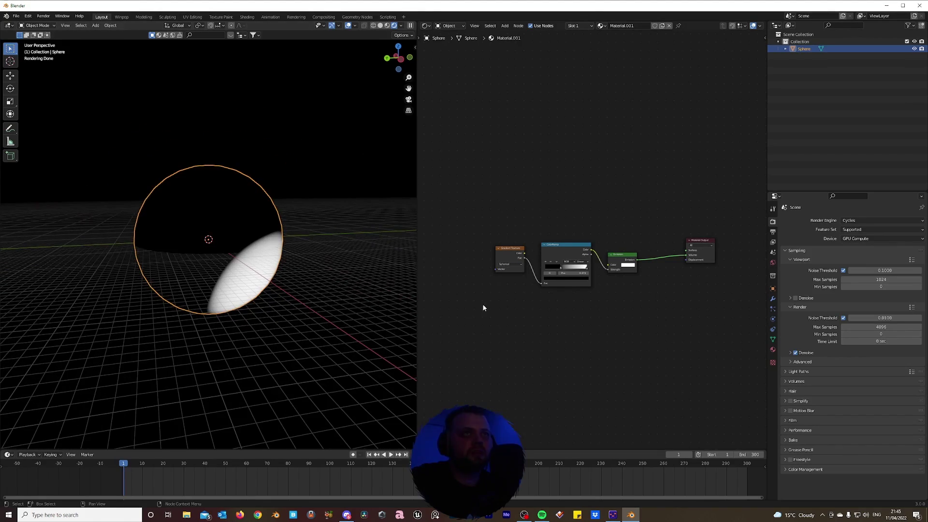
# - Move the Gradient Texture node further away from the ColorRamp
pyautogui.moveTo(509, 246)
pyautogui.mouseDown()
pyautogui.moveTo(494, 263)
pyautogui.moveTo(495, 253)
pyautogui.mouseUp()
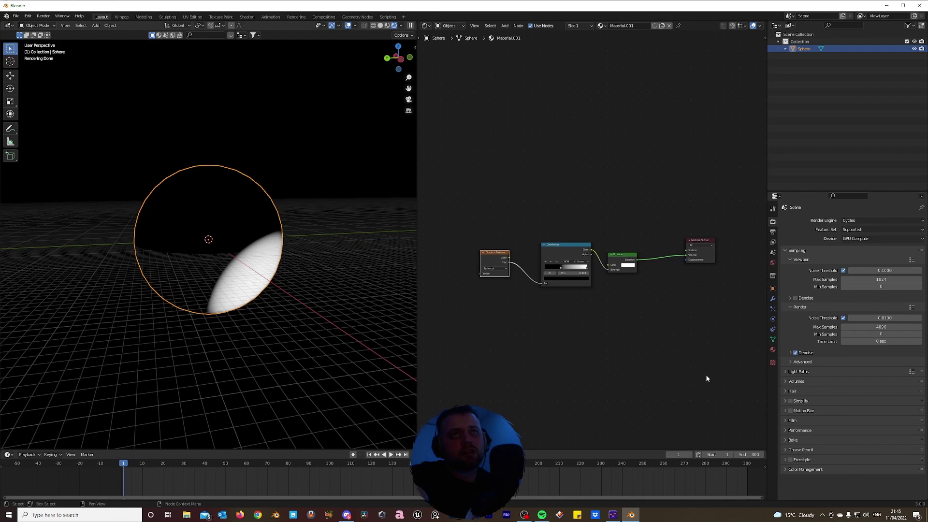
pyautogui.moveTo(512, 327); pyautogui.dragTo(533, 329, button='middle')
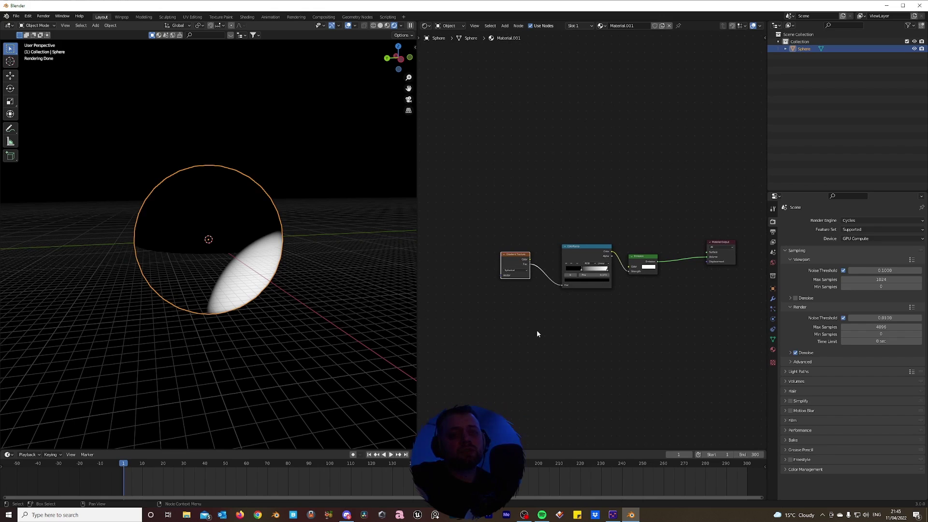
pyautogui.click(549, 333)
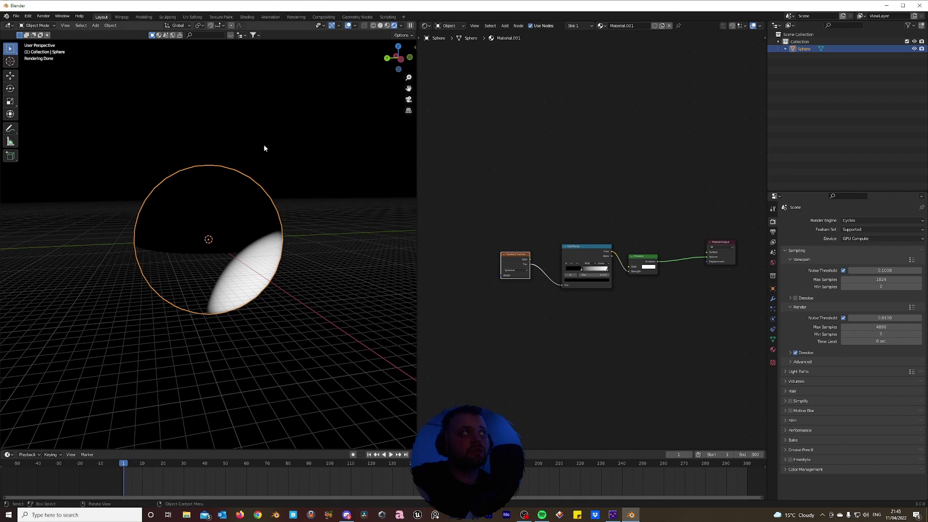
# - Look up the Node Wrangler add-on in the preferences to check whether it is enabled, and close the preferences
pyautogui.click(30, 17)
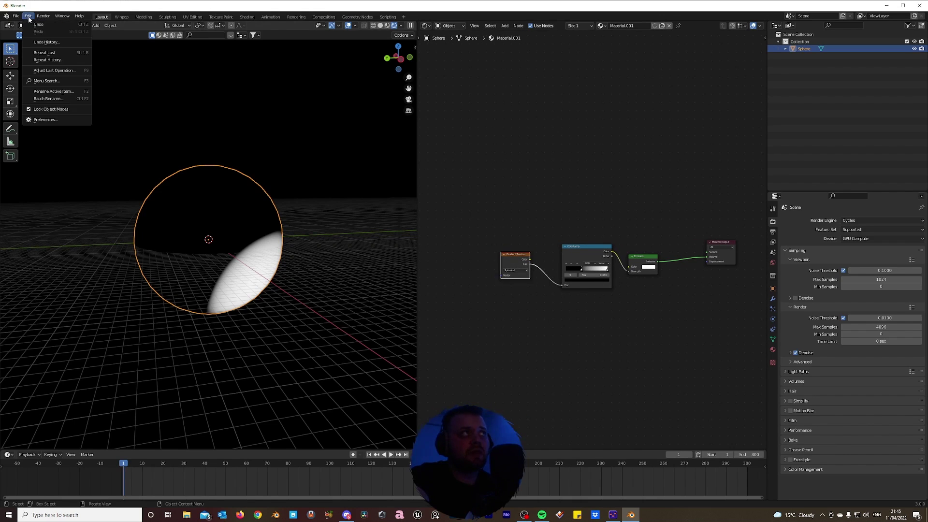
pyautogui.click(44, 120)
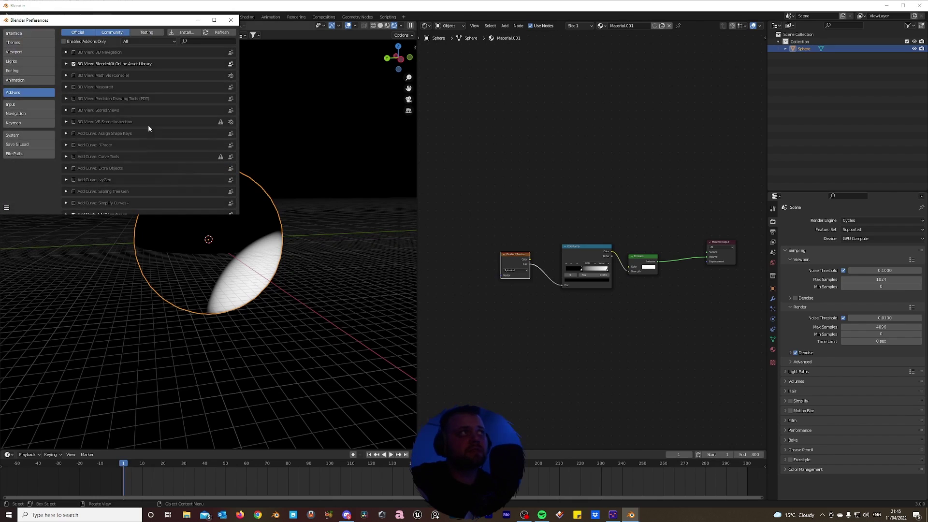
pyautogui.click(199, 40)
pyautogui.write('node wrang')
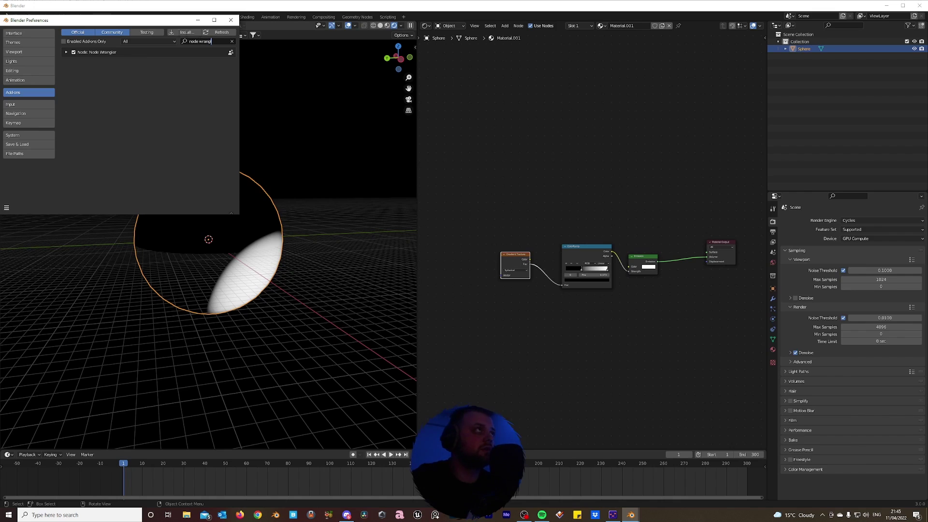
pyautogui.click(234, 21)
# - Add Mapping and Texture Coordinate nodes before the Gradient Texture and feed the Mapping vector from the Object output
pyautogui.click(522, 287)
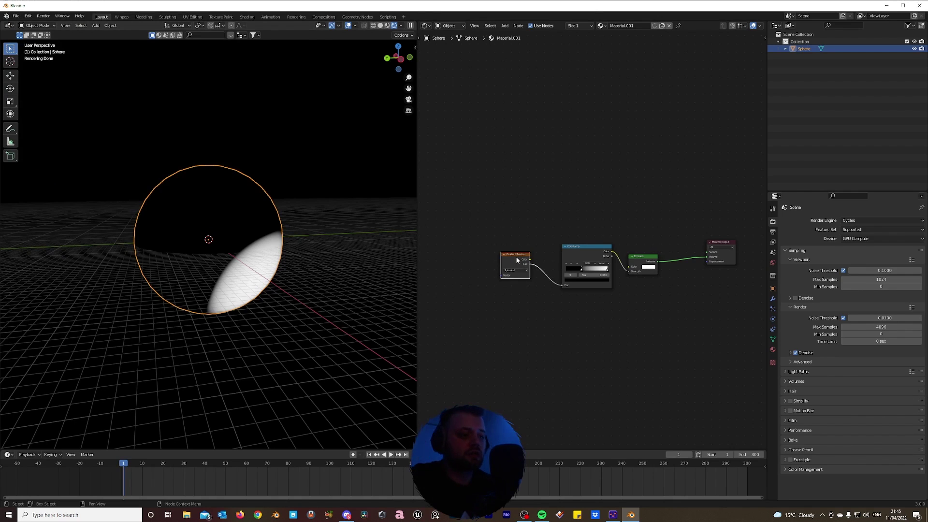
pyautogui.hotkey('ctrl', 't')
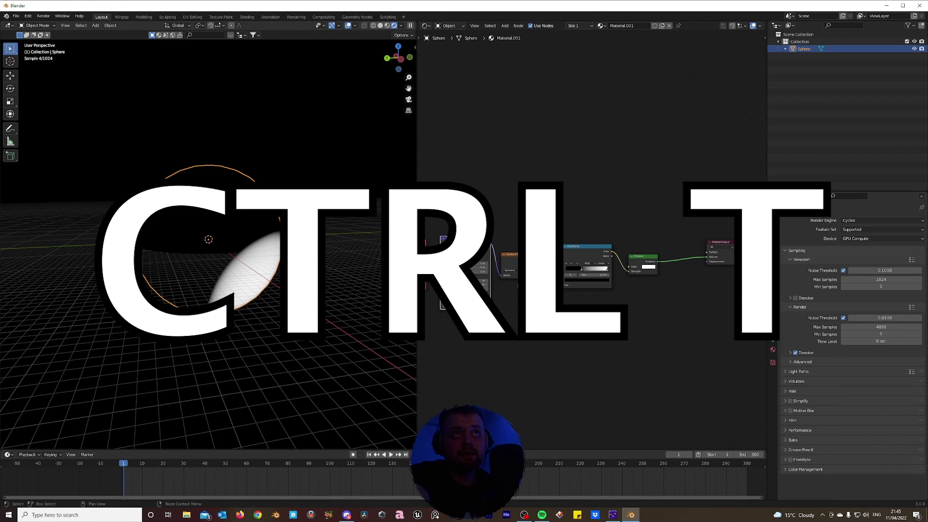
pyautogui.moveTo(511, 289); pyautogui.dragTo(579, 298, button='middle')
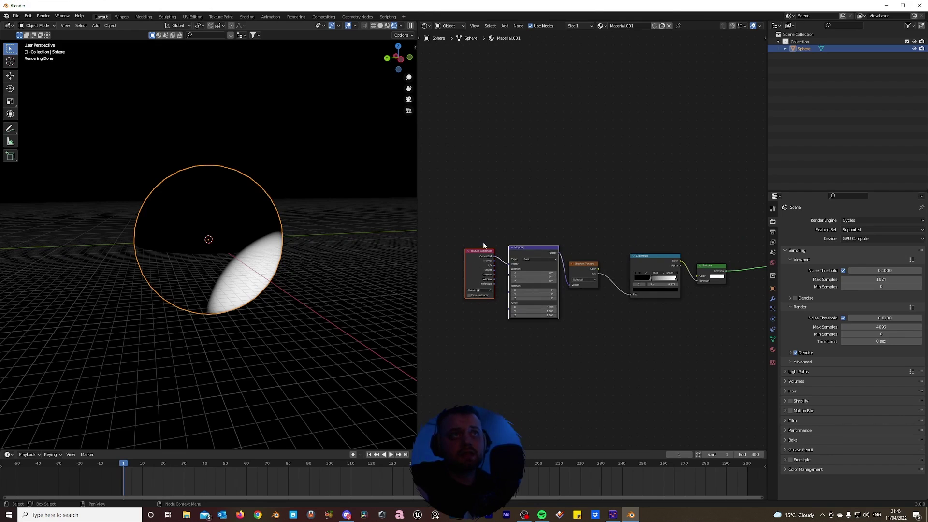
pyautogui.scroll(2, 492, 269)
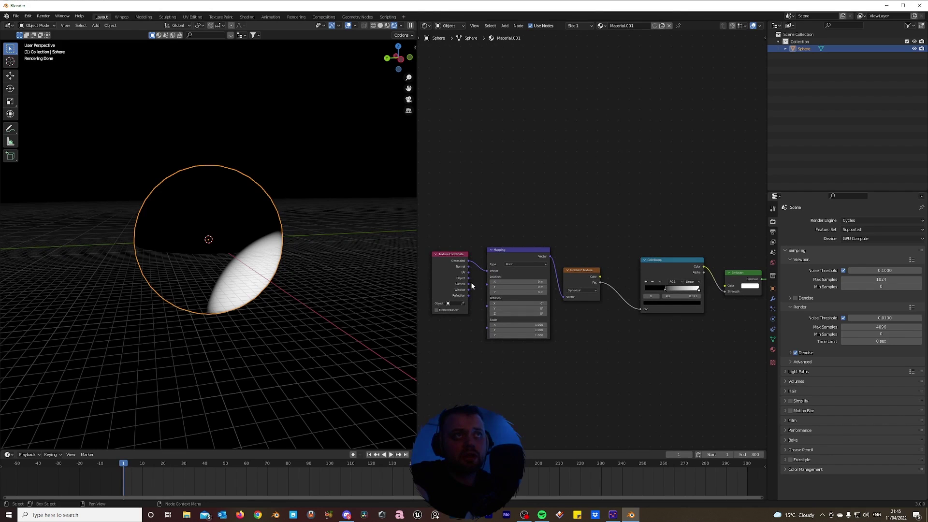
pyautogui.moveTo(468, 279); pyautogui.dragTo(488, 272)
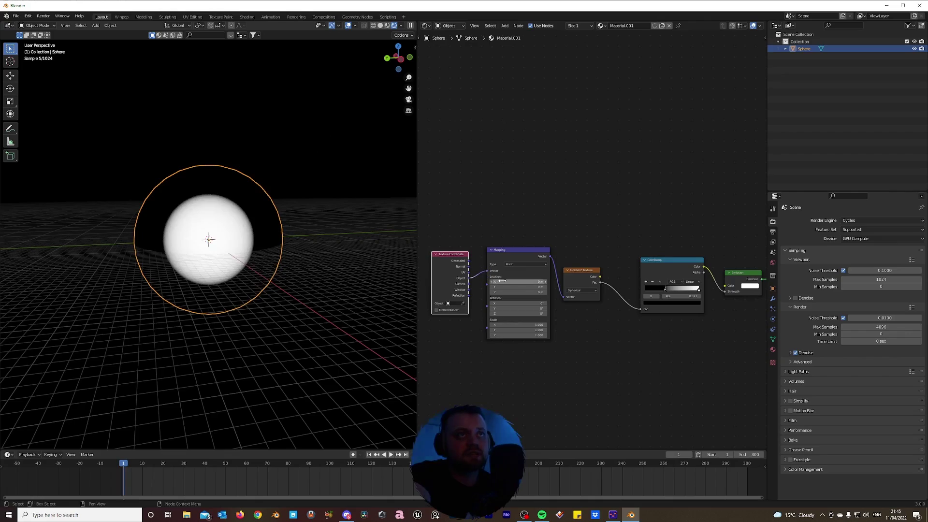
# - Move the ColorRamp's white stop to about two thirds of the ramp and the black stop close to the start
pyautogui.moveTo(396, 298); pyautogui.dragTo(221, 244, button='middle')
pyautogui.click(627, 296)
pyautogui.moveTo(665, 291)
pyautogui.mouseDown()
pyautogui.moveTo(644, 294)
pyautogui.moveTo(685, 291)
pyautogui.moveTo(643, 296)
pyautogui.moveTo(684, 291)
pyautogui.mouseUp()
pyautogui.click(648, 289)
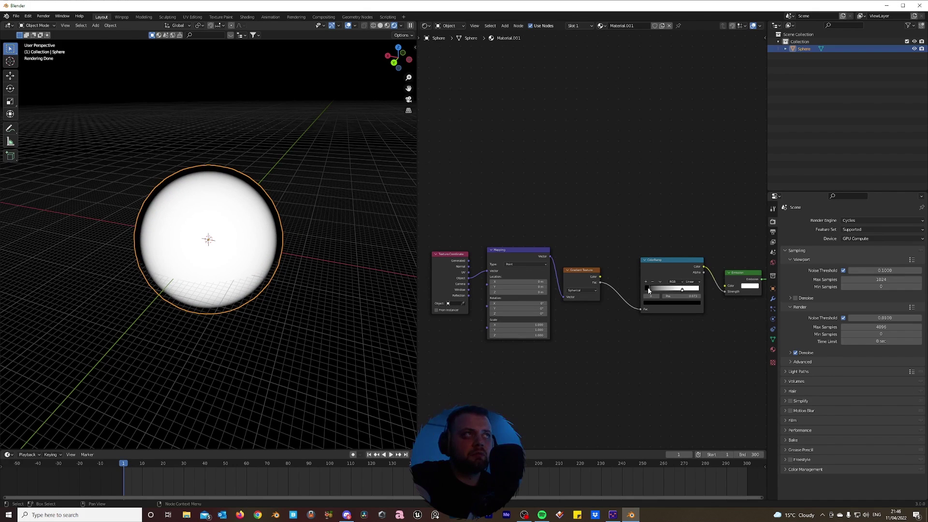
# - Deselect the sphere and examine its glow from several angles and distances
pyautogui.scroll(3, 254, 256)
pyautogui.click(391, 222)
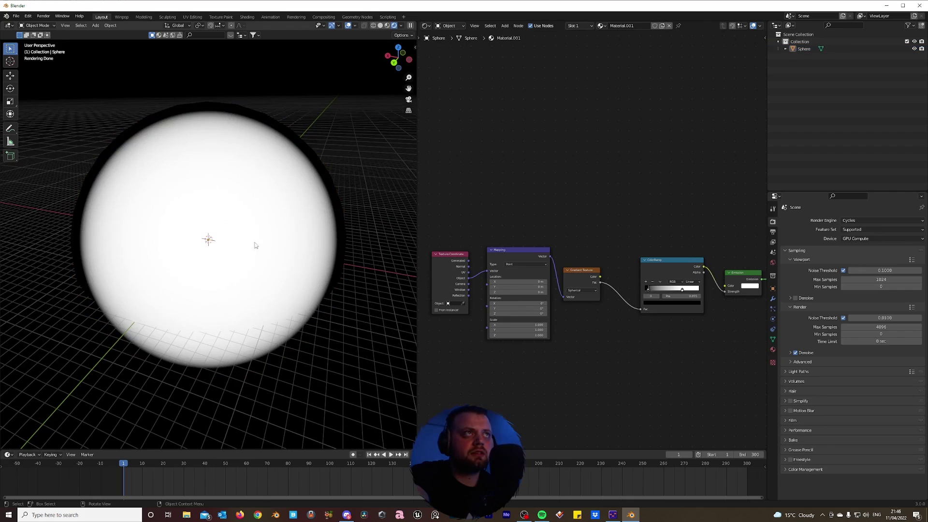
pyautogui.moveTo(256, 244); pyautogui.dragTo(332, 242, button='middle')
pyautogui.moveTo(332, 243); pyautogui.dragTo(342, 235, button='middle')
pyautogui.moveTo(657, 248); pyautogui.dragTo(675, 253)
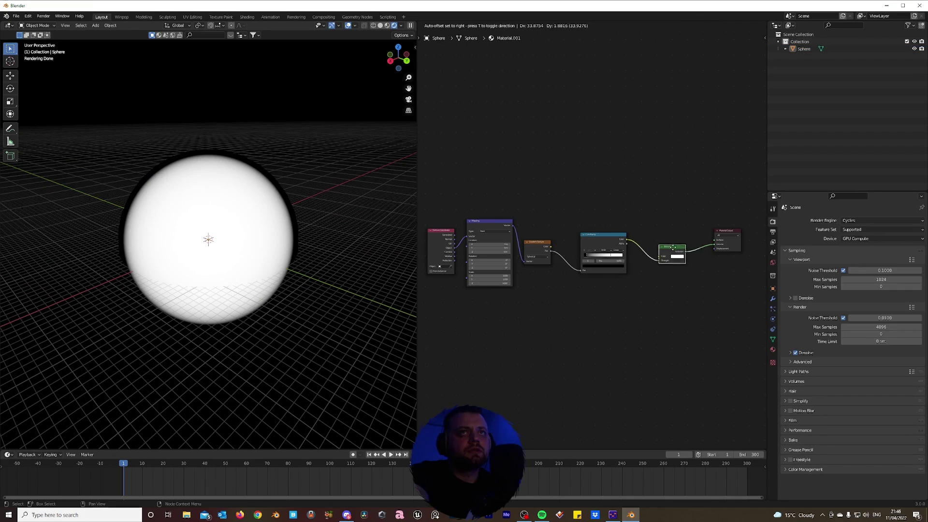
pyautogui.moveTo(604, 235); pyautogui.dragTo(604, 254)
pyautogui.scroll(-3, 261, 259)
pyautogui.scroll(5, 241, 266)
pyautogui.moveTo(232, 266); pyautogui.dragTo(213, 270, button='middle')
pyautogui.scroll(-2, 218, 269)
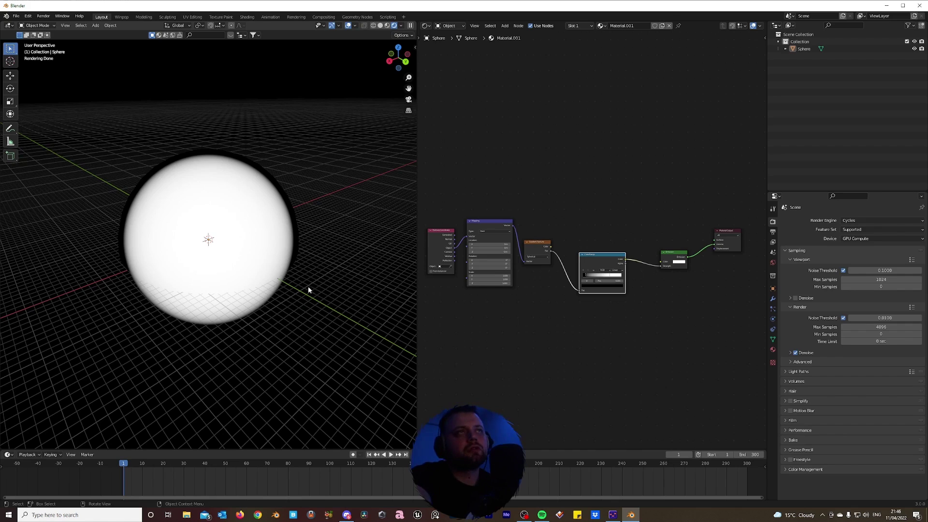
# - Add a Noise Texture below the ColorRamp and connect its Fac output to the Emission color
pyautogui.moveTo(598, 261); pyautogui.dragTo(595, 245)
pyautogui.click(581, 338)
pyautogui.hotkey('shift', 'a')
pyautogui.moveTo(561, 310)
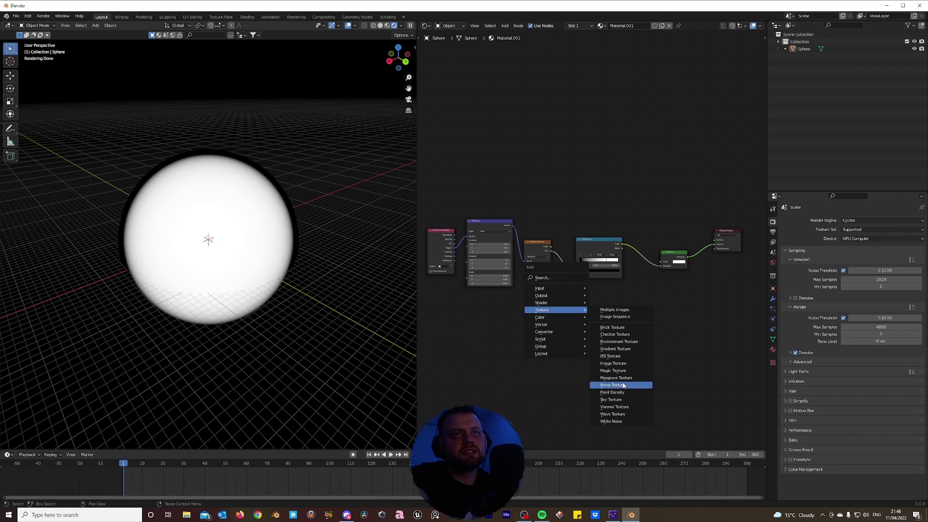
pyautogui.click(621, 384)
pyautogui.click(561, 288)
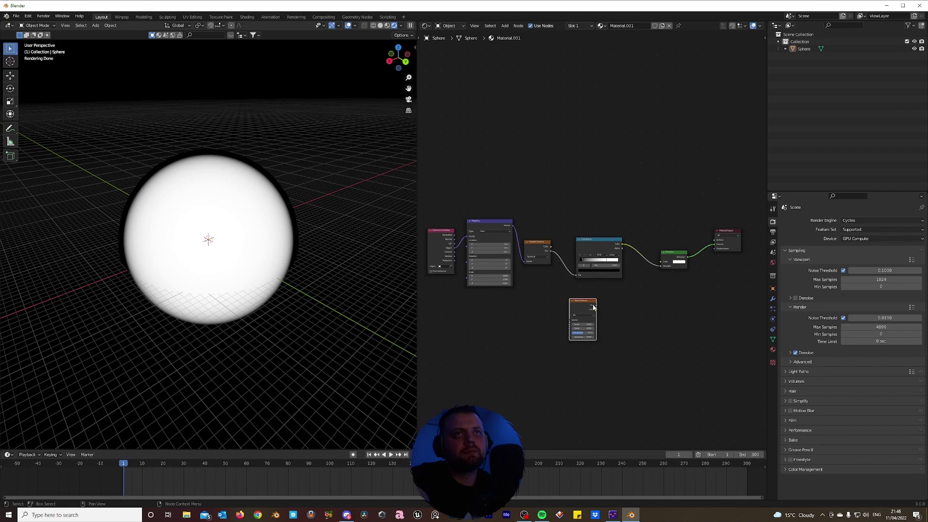
pyautogui.moveTo(596, 305); pyautogui.dragTo(662, 262)
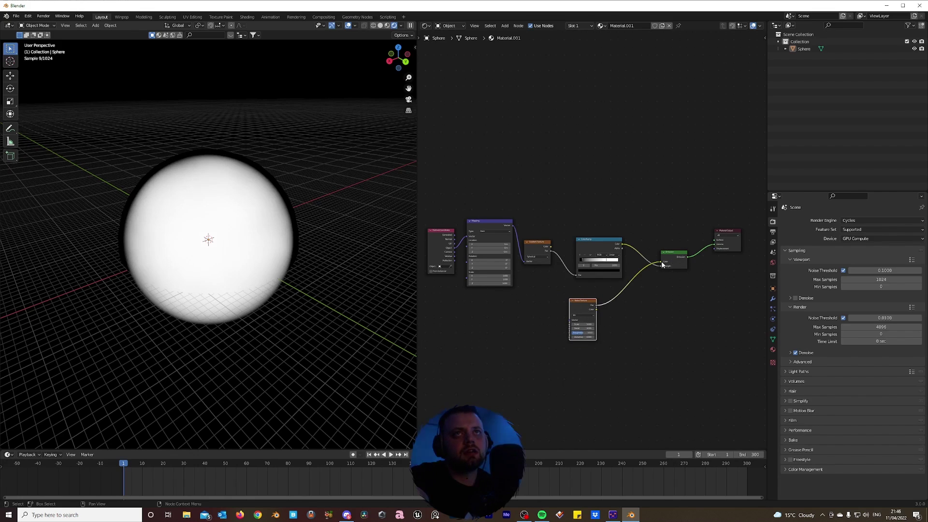
# - Move the ColorRamp up and insert a duplicate of it on the link between the Noise Texture and the Emission color
pyautogui.moveTo(604, 246); pyautogui.dragTo(594, 216)
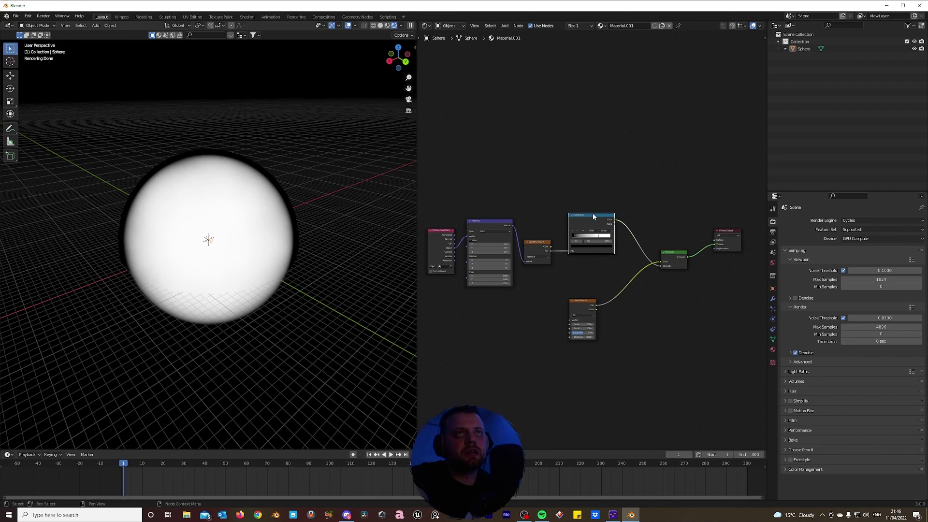
pyautogui.hotkey('shift', 'd')
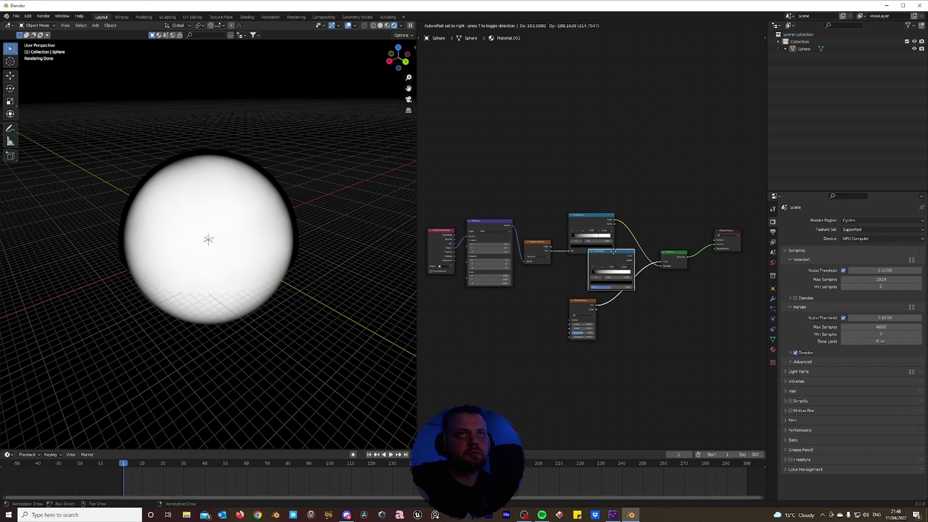
pyautogui.click(623, 267)
# - Add several extra color stops to the Noise Texture's ColorRamp and spread them along the ramp
pyautogui.scroll(3, 571, 315)
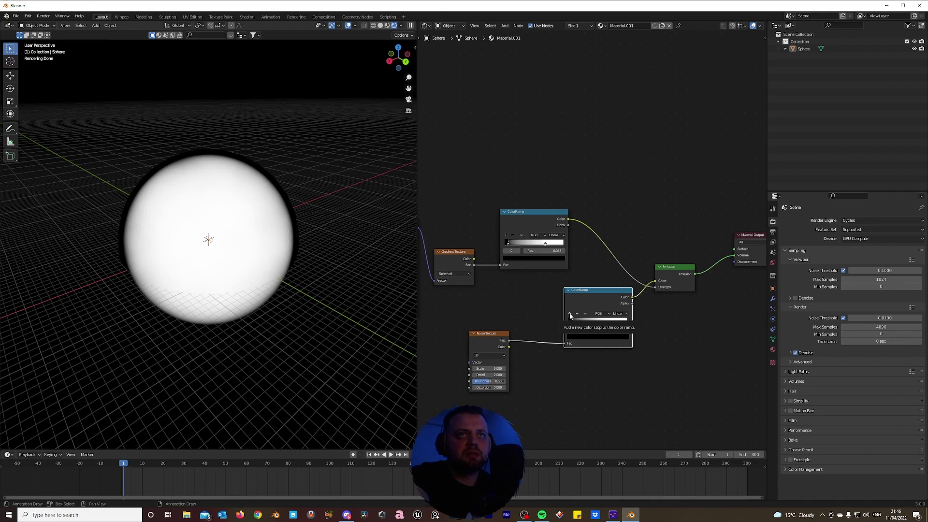
pyautogui.click(571, 316)
pyautogui.click(571, 315)
pyautogui.click(571, 315)
pyautogui.click(571, 315)
pyautogui.click(570, 314)
pyautogui.moveTo(576, 323); pyautogui.dragTo(600, 324)
pyautogui.click(587, 368)
# - Color the last stop of the noise ColorRamp blue and the stop before it magenta
pyautogui.click(608, 322)
pyautogui.click(598, 336)
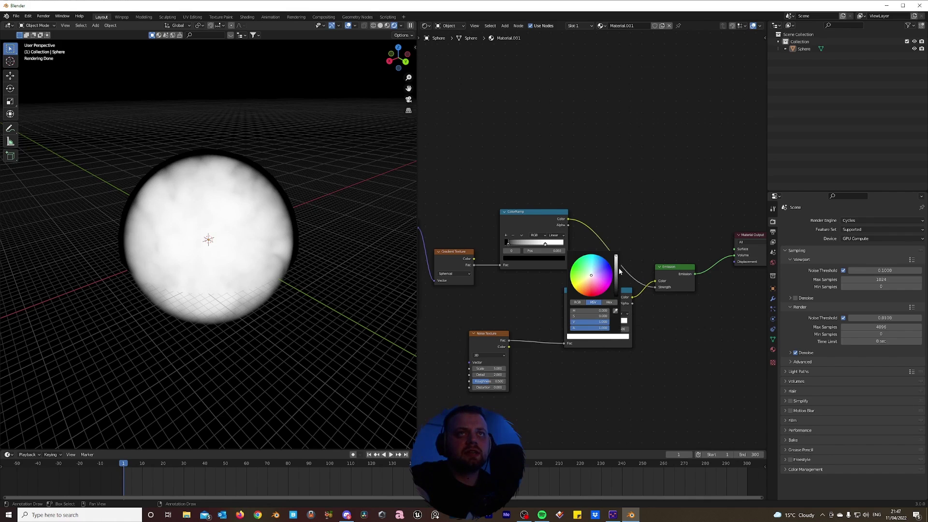
pyautogui.click(607, 264)
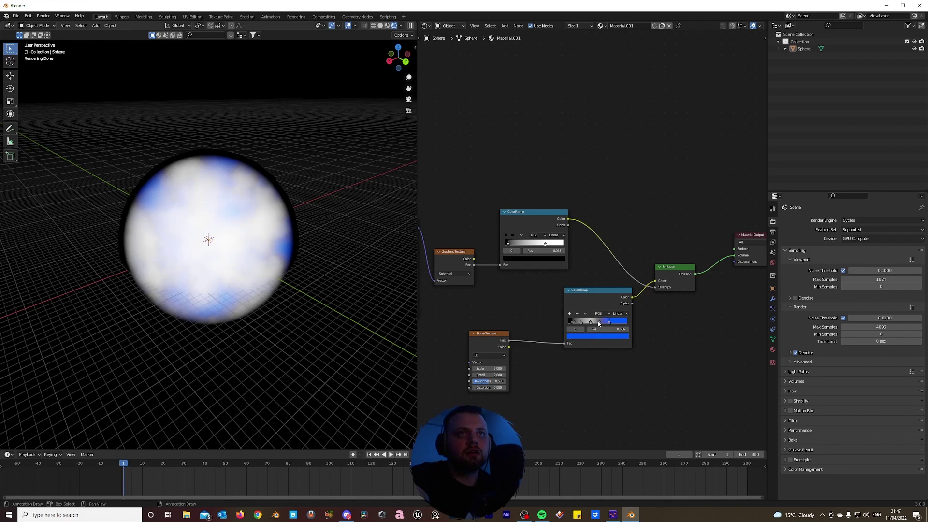
pyautogui.click(600, 337)
pyautogui.click(608, 273)
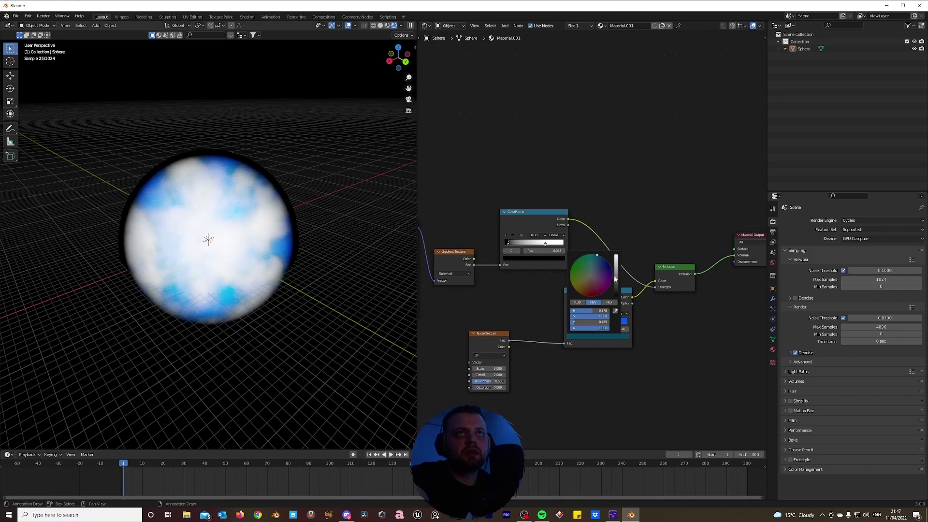
pyautogui.moveTo(616, 278); pyautogui.dragTo(602, 292)
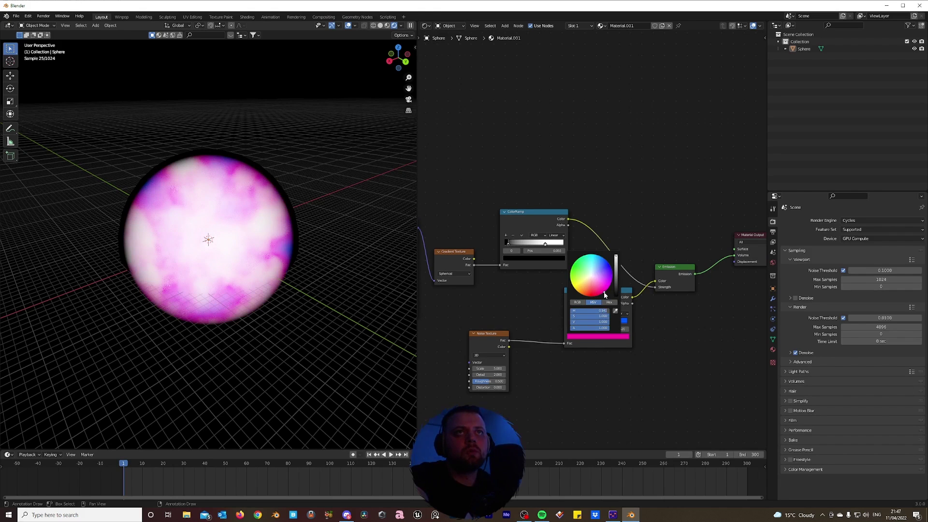
# - Color the two stops on the dark side of the magenta stop in bright orange shades
pyautogui.click(591, 322)
pyautogui.click(598, 336)
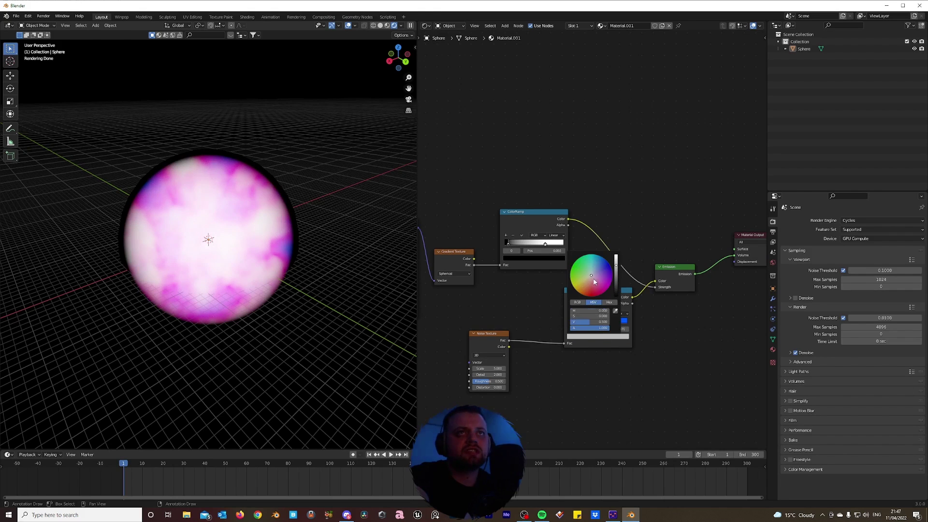
pyautogui.click(595, 269)
pyautogui.click(581, 322)
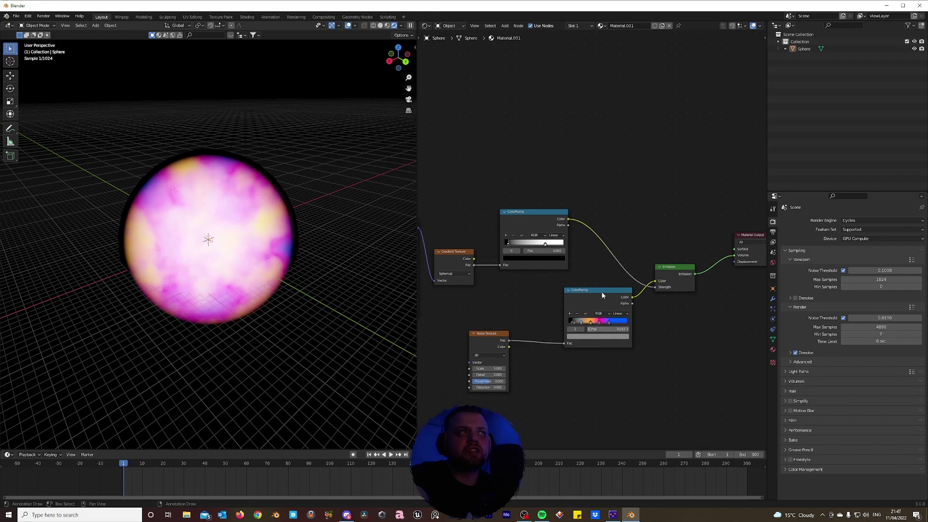
pyautogui.click(593, 335)
pyautogui.moveTo(583, 283); pyautogui.dragTo(617, 256)
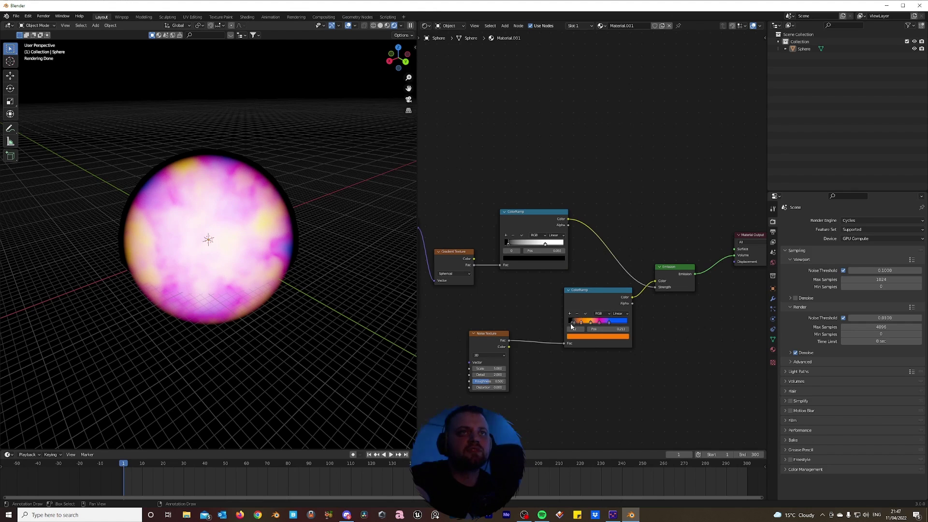
# - Set the noise ColorRamp's stop near its start to black and fine-tune the magenta stop's position
pyautogui.click(574, 323)
pyautogui.click(589, 336)
pyautogui.moveTo(617, 287); pyautogui.dragTo(600, 329)
pyautogui.scroll(2, 377, 281)
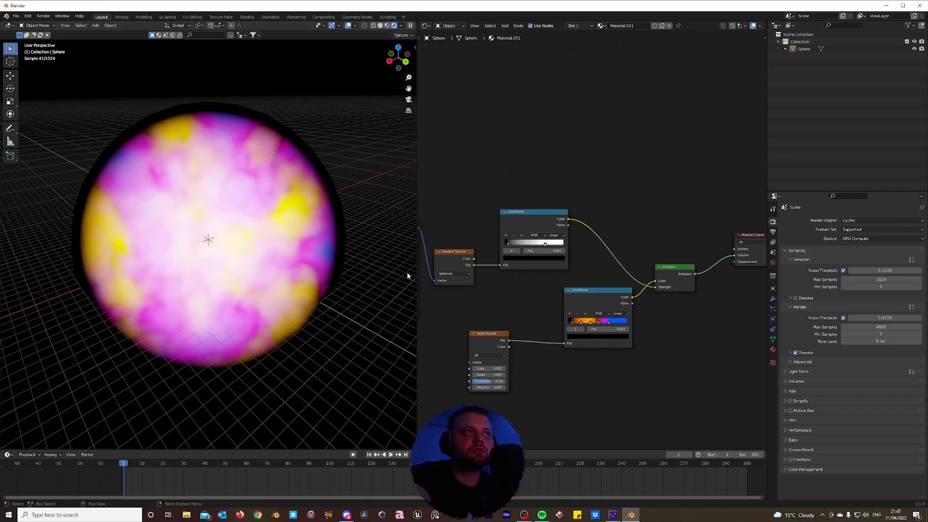
pyautogui.moveTo(597, 323); pyautogui.dragTo(596, 323)
# - Raise the Noise Texture's Detail and Roughness for a finer cloud pattern
pyautogui.scroll(-2, 577, 384)
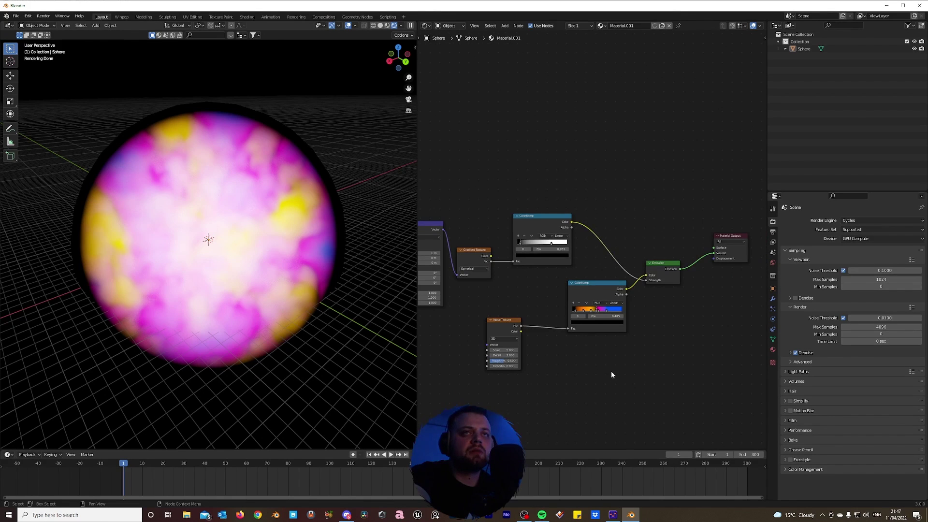
pyautogui.scroll(1, 601, 367)
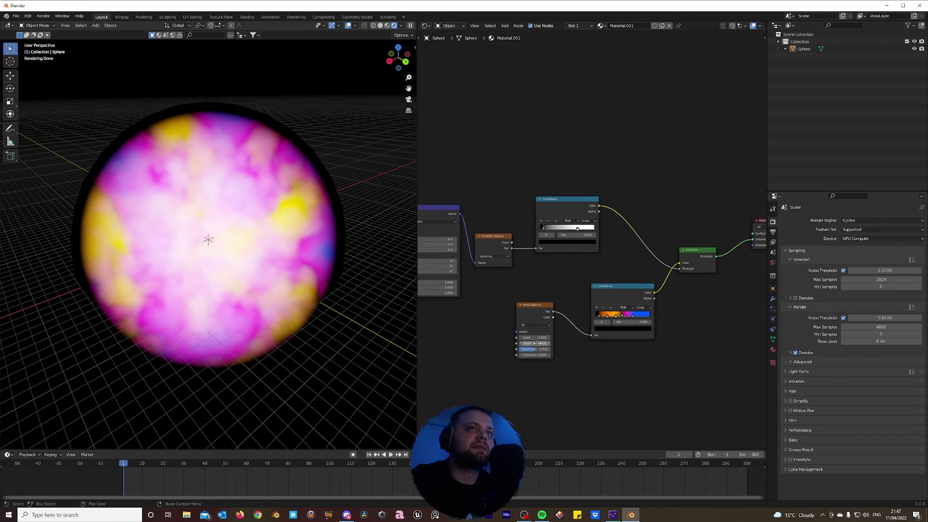
pyautogui.moveTo(537, 338); pyautogui.dragTo(590, 343)
pyautogui.moveTo(529, 349); pyautogui.dragTo(561, 349)
# - Examine the colored noise clouds in the sphere from several angles and close up
pyautogui.scroll(3, 232, 317)
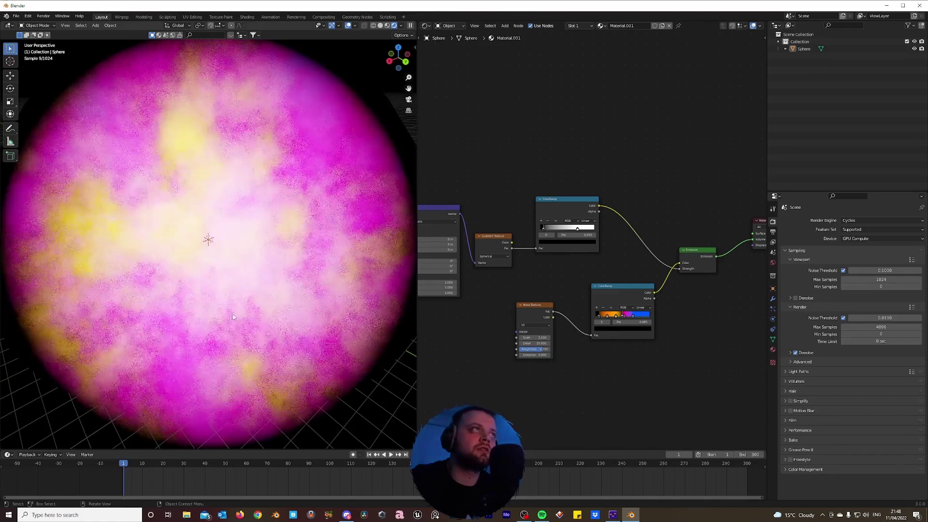
pyautogui.scroll(-4, 238, 316)
pyautogui.moveTo(319, 280); pyautogui.dragTo(301, 272, button='middle')
pyautogui.scroll(3, 304, 249)
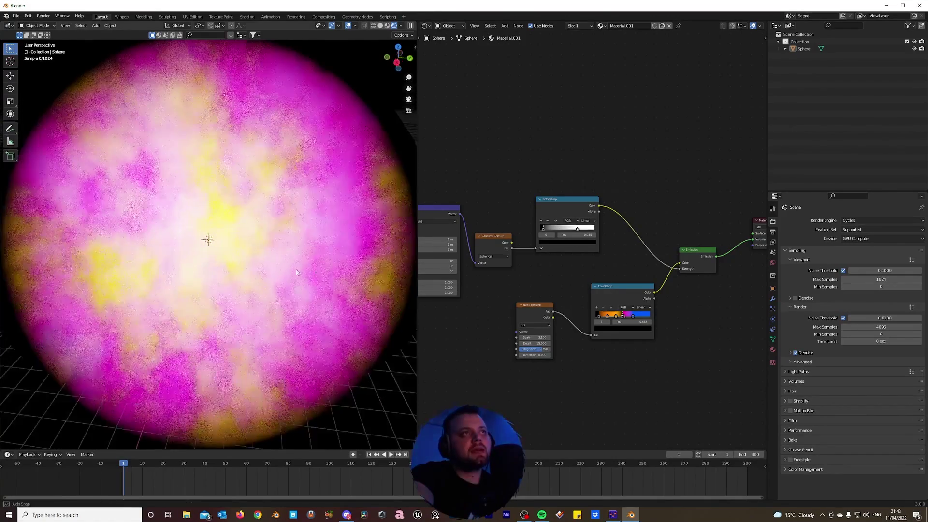
pyautogui.scroll(-4, 252, 271)
pyautogui.scroll(6, 208, 271)
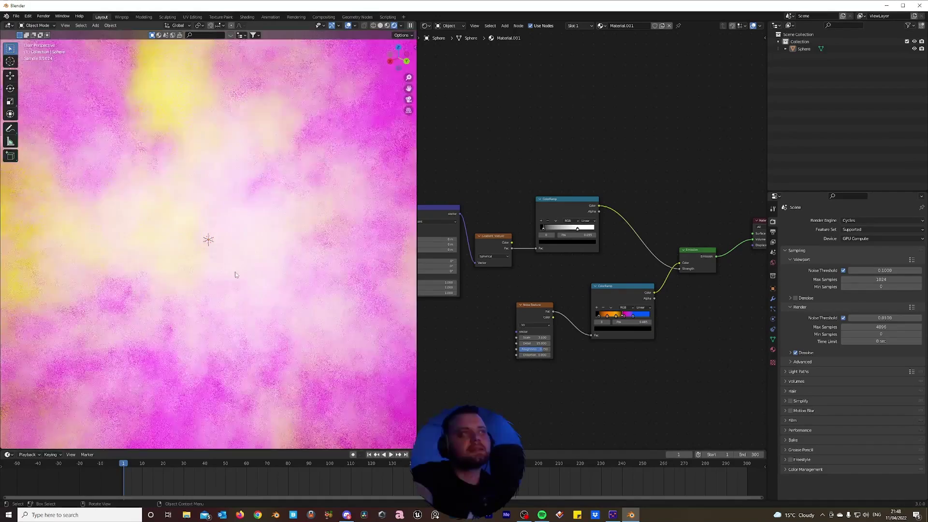
pyautogui.scroll(-4, 228, 275)
pyautogui.moveTo(216, 235); pyautogui.dragTo(201, 286, button='middle')
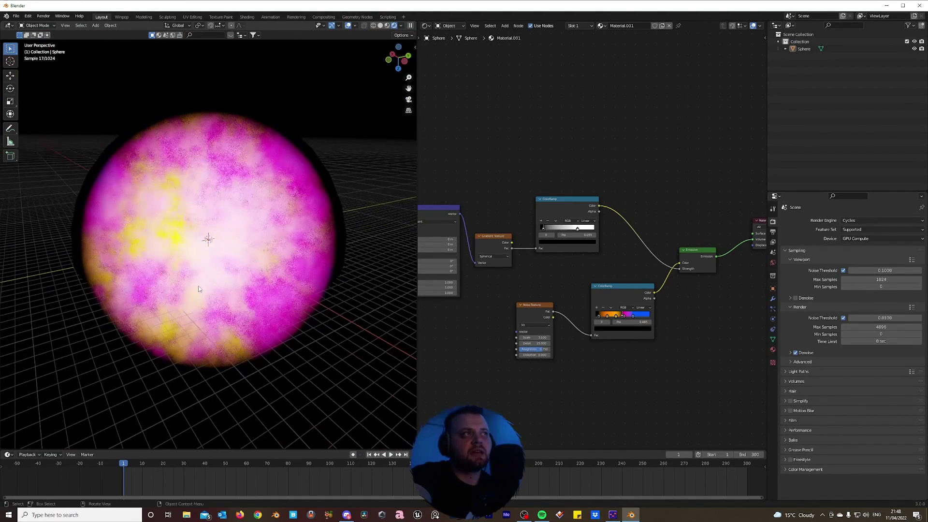
pyautogui.scroll(3, 246, 244)
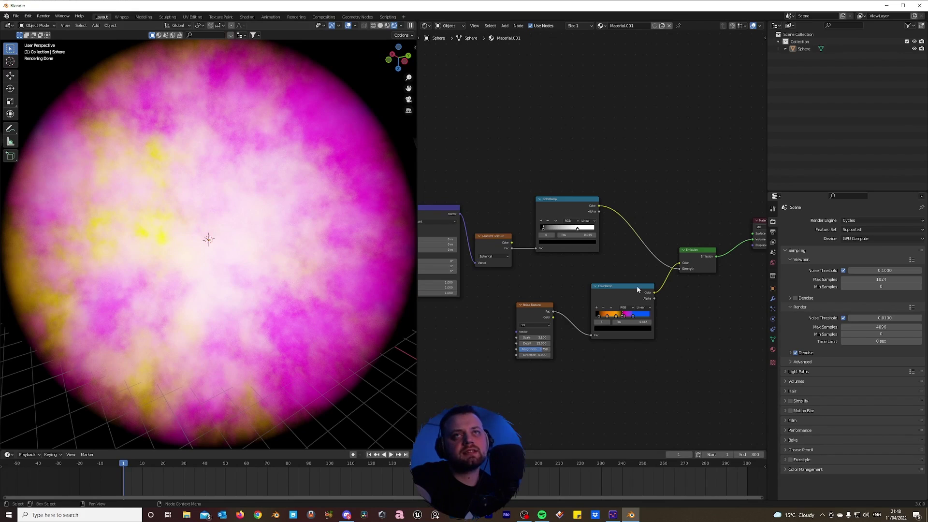
# - Reposition the noise ColorRamp and the Emission node to tidy the node layout
pyautogui.moveTo(643, 294); pyautogui.dragTo(633, 288)
pyautogui.moveTo(693, 254); pyautogui.dragTo(698, 260)
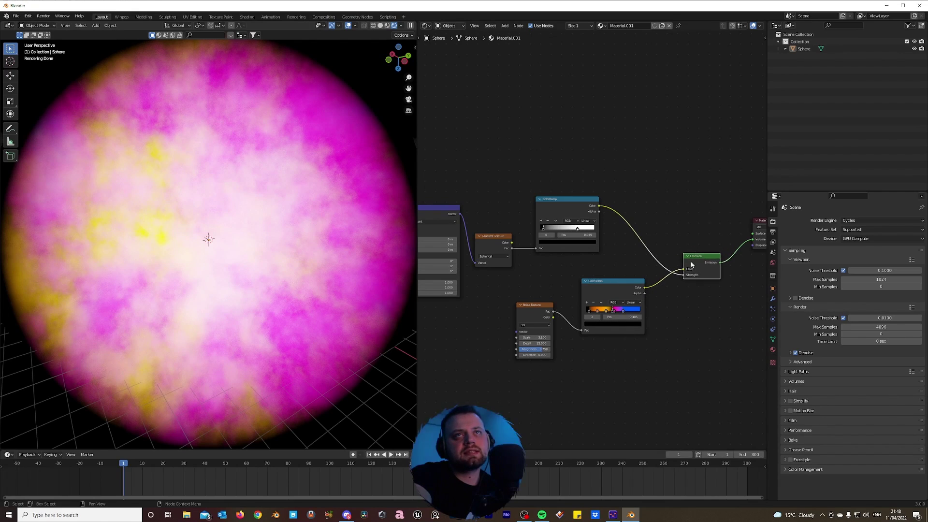
# - Move the white stop of the gradient ColorRamp slightly closer to its black stop
pyautogui.click(525, 314)
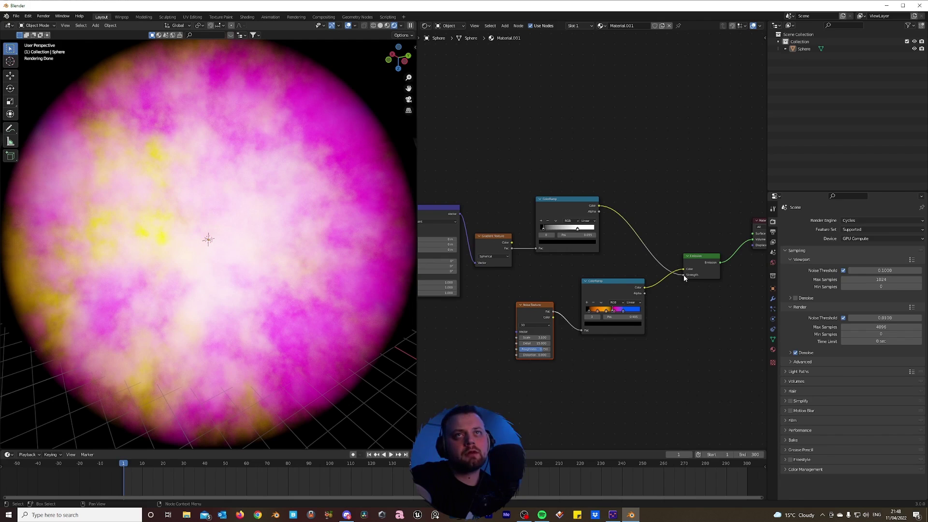
pyautogui.click(700, 257)
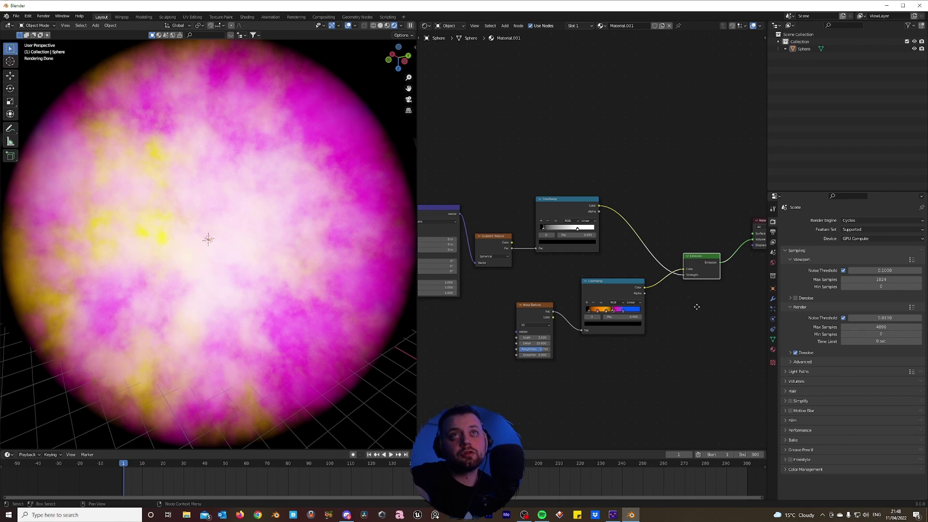
pyautogui.moveTo(697, 310); pyautogui.dragTo(679, 279, button='middle')
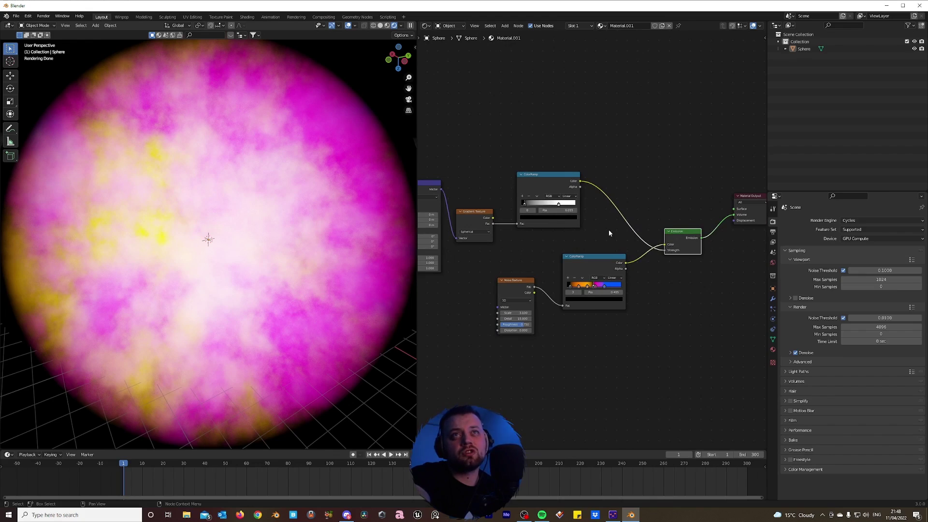
pyautogui.moveTo(559, 206); pyautogui.dragTo(553, 206)
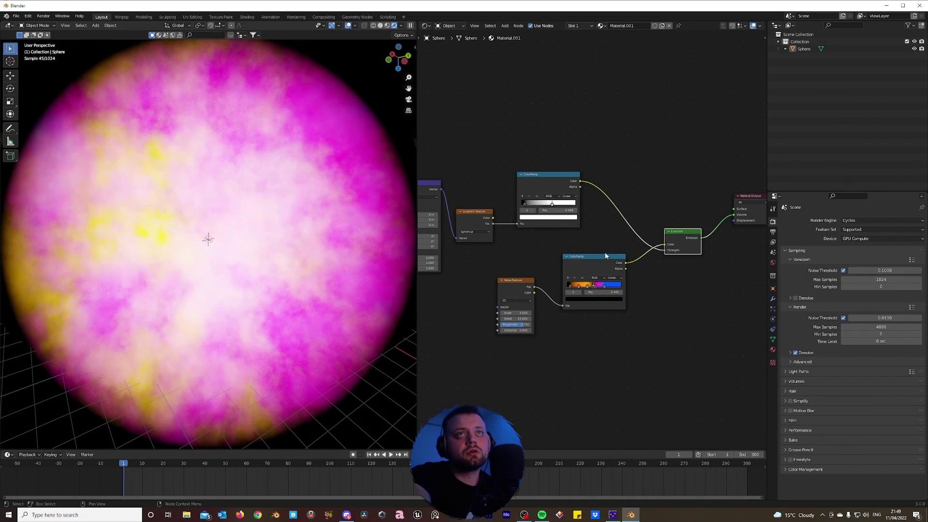
# - Insert a Math node between the gradient ColorRamp and the Emission Strength, and rearrange the nearby nodes to make room
pyautogui.scroll(-2, 606, 325)
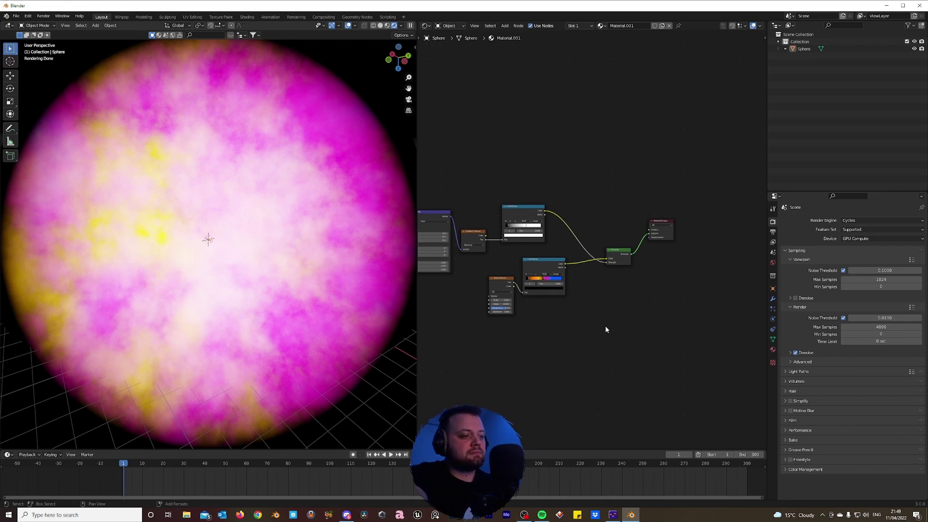
pyautogui.hotkey('shift', 'a')
pyautogui.moveTo(605, 326)
pyautogui.moveTo(604, 348)
pyautogui.click(650, 405)
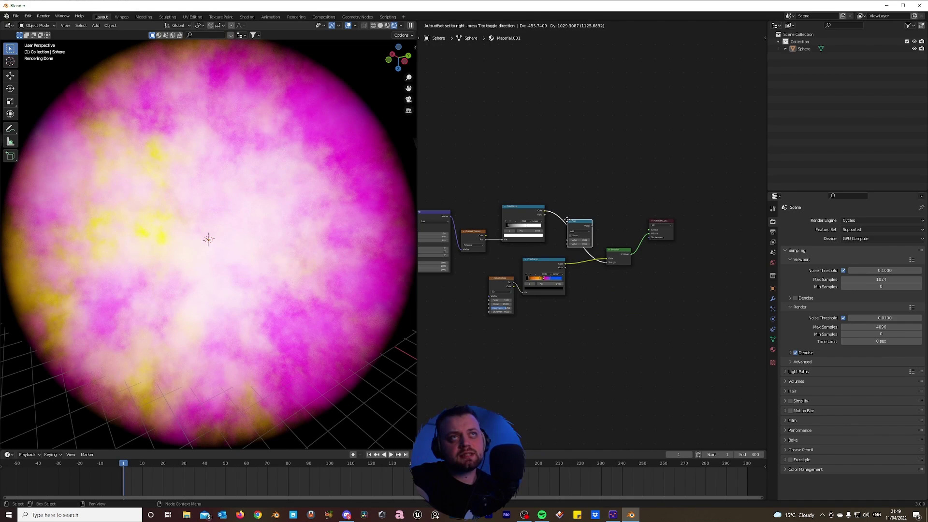
pyautogui.click(567, 222)
pyautogui.moveTo(579, 226); pyautogui.dragTo(612, 290)
pyautogui.moveTo(539, 260); pyautogui.dragTo(485, 276)
# - Duplicate the gradient ColorRamp, feed the copy from the Noise Texture's Fac, and connect its Color to the Math node's free Value input
pyautogui.click(527, 207)
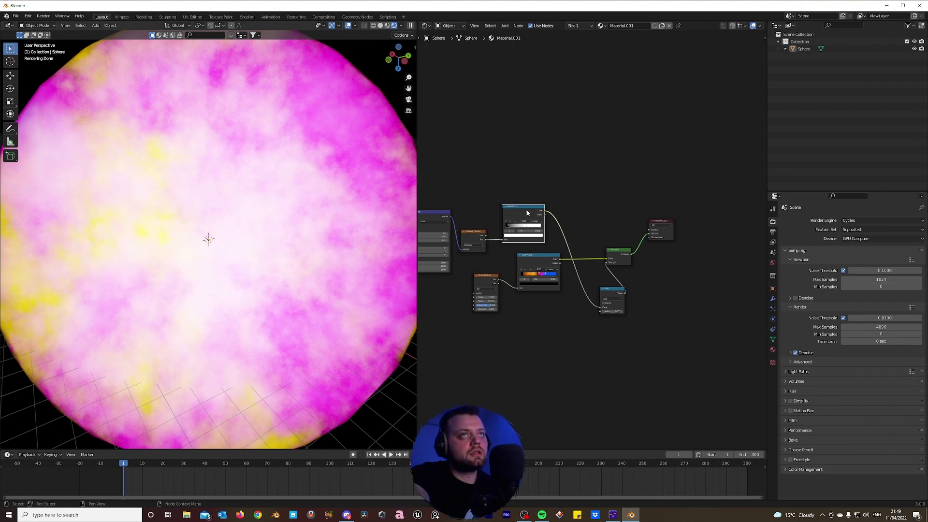
pyautogui.hotkey('shift', 'd')
pyautogui.click(550, 321)
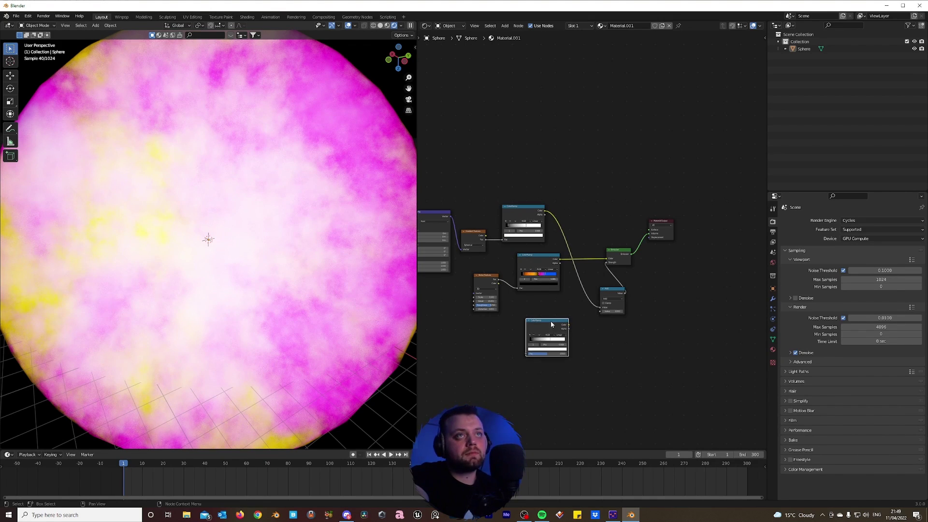
pyautogui.moveTo(500, 281); pyautogui.dragTo(526, 353)
pyautogui.moveTo(569, 328); pyautogui.dragTo(597, 304)
pyautogui.scroll(2, 590, 336)
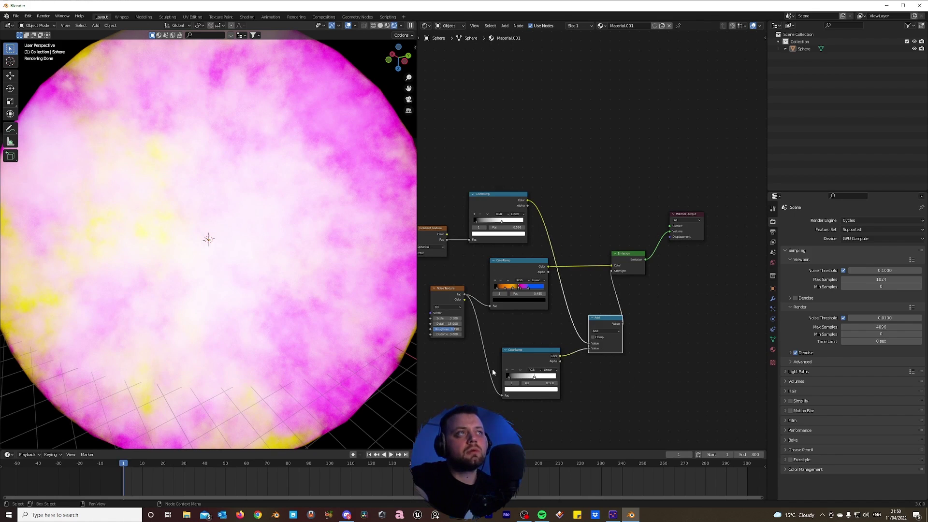
# - Set the Math node to Multiply and bring the duplicated ColorRamp's black and white stops close together
pyautogui.click(604, 331)
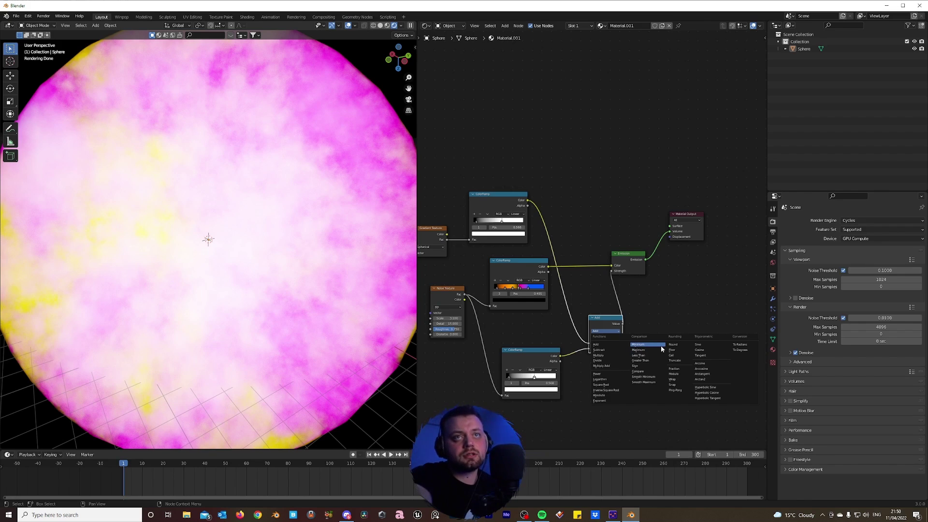
pyautogui.click(599, 355)
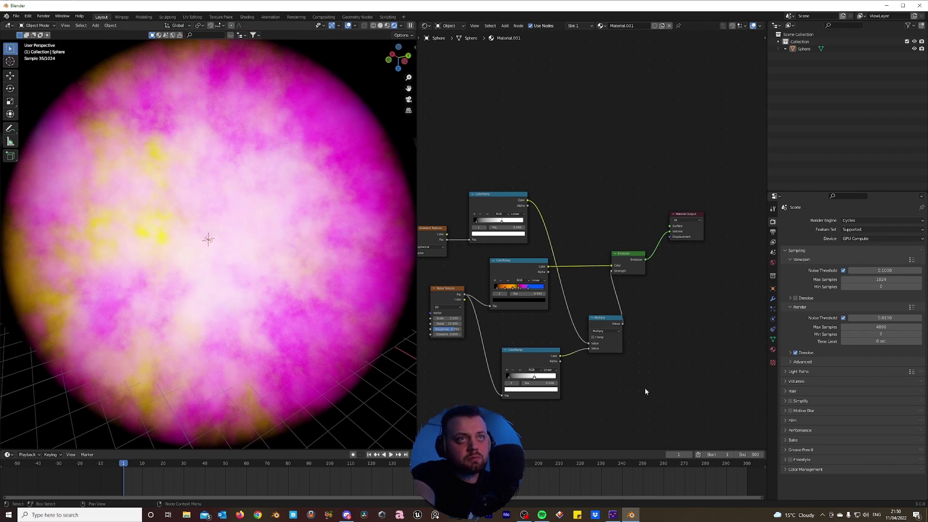
pyautogui.moveTo(509, 377)
pyautogui.mouseDown()
pyautogui.moveTo(556, 381)
pyautogui.moveTo(519, 380)
pyautogui.mouseUp()
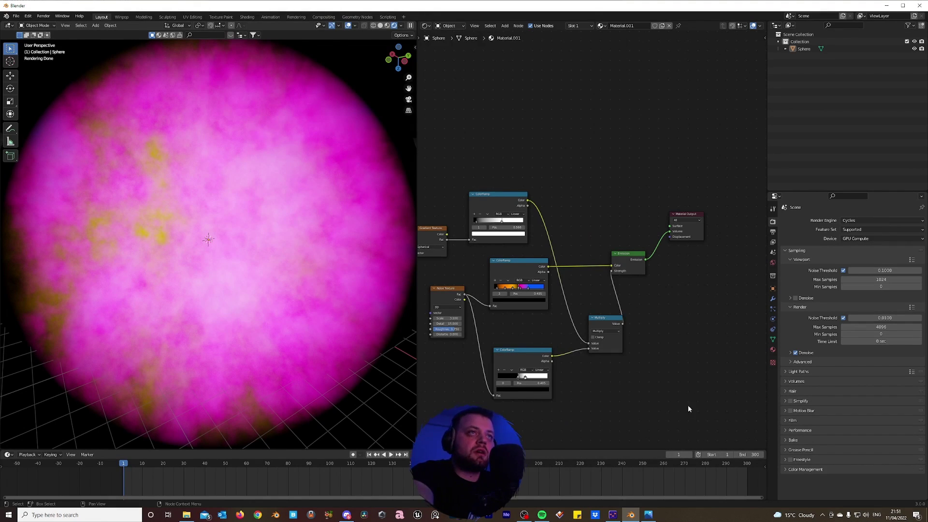
pyautogui.moveTo(532, 357); pyautogui.dragTo(528, 361)
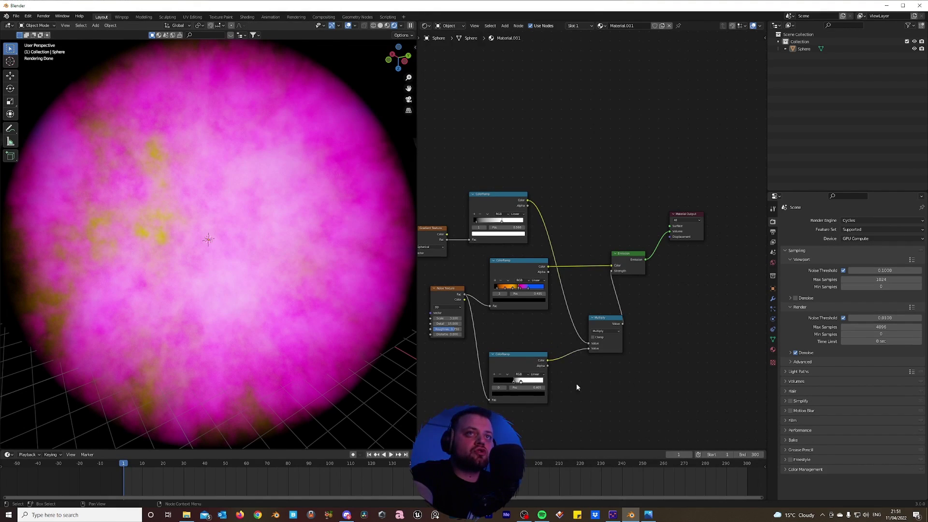
# - Insert a duplicate of the Multiply node between the lower noise ColorRamp and the first Multiply, and raise its value
pyautogui.moveTo(608, 326); pyautogui.dragTo(610, 328)
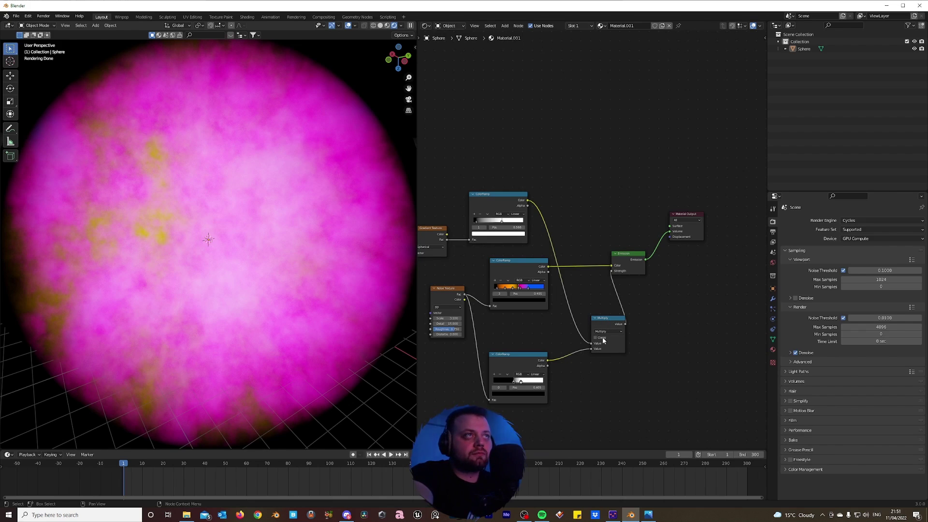
pyautogui.moveTo(619, 323); pyautogui.dragTo(640, 321)
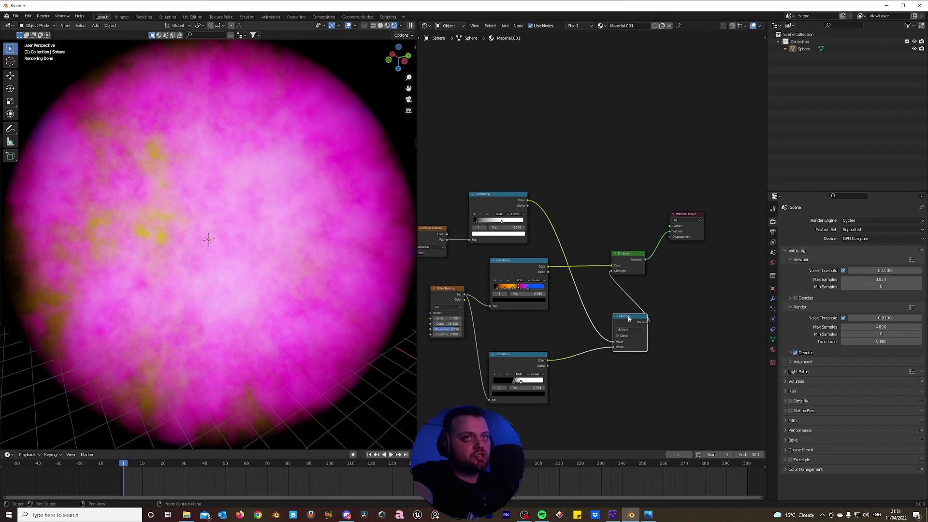
pyautogui.hotkey('shift', 'd')
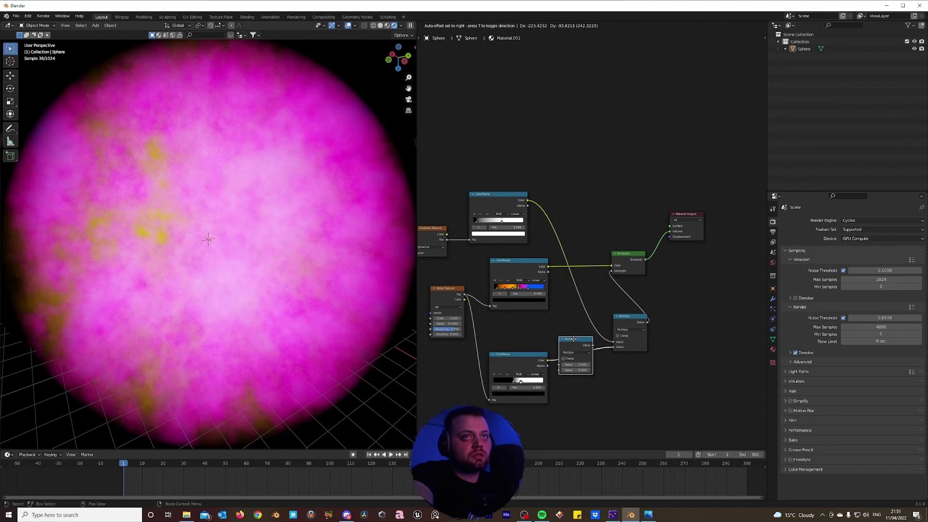
pyautogui.click(582, 335)
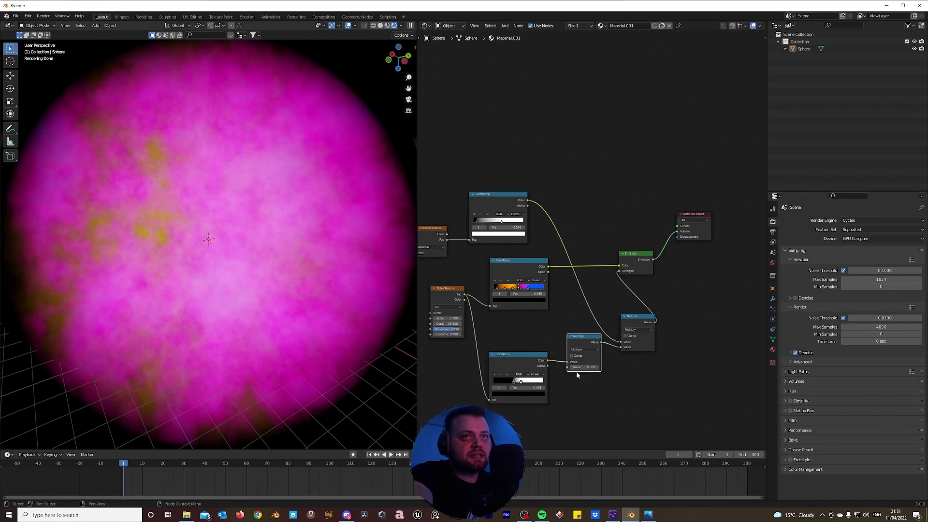
pyautogui.moveTo(579, 368); pyautogui.dragTo(666, 367)
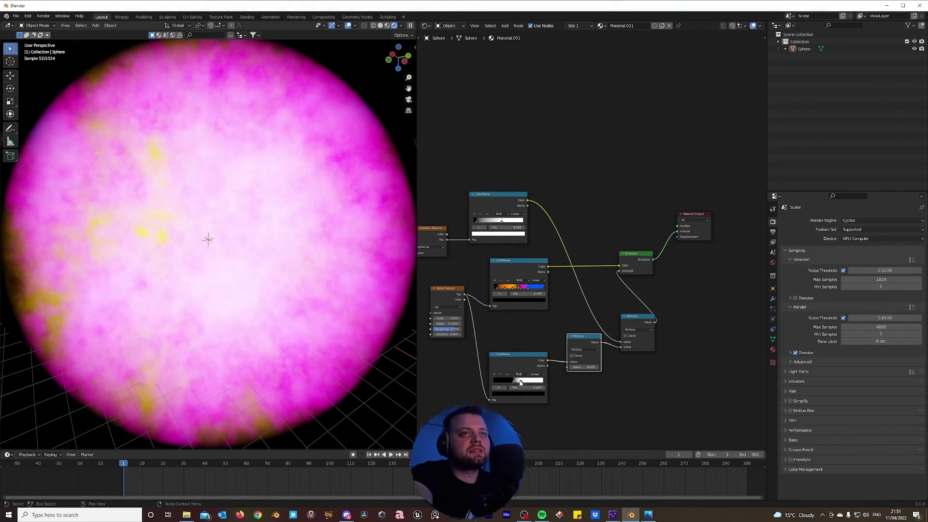
# - Tighten the white stop of the lower noise ColorRamp against the black stop and check the sharper clouds in the sphere
pyautogui.moveTo(522, 383); pyautogui.dragTo(518, 384)
pyautogui.moveTo(502, 300); pyautogui.dragTo(538, 341, button='middle')
pyautogui.scroll(1, 538, 341)
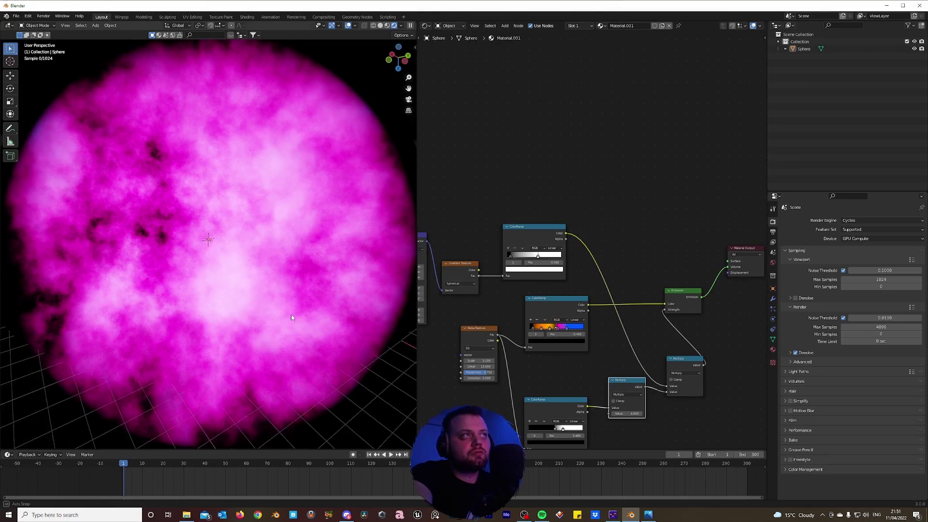
pyautogui.scroll(3, 309, 312)
pyautogui.moveTo(314, 313); pyautogui.dragTo(304, 312, button='middle')
pyautogui.scroll(-3, 304, 312)
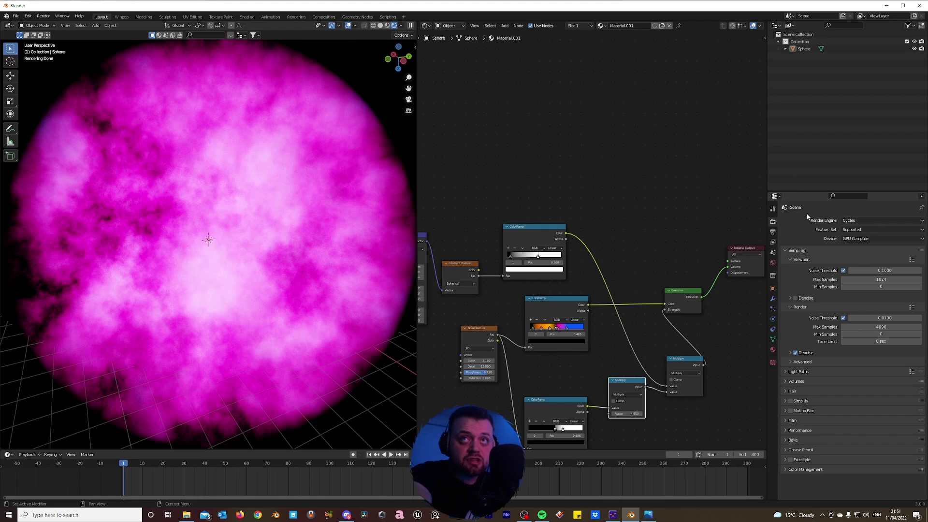
# - In the scene's color management, set the look to Very High Contrast, exposure to 0.1 and gamma to 0.6
pyautogui.click(787, 470)
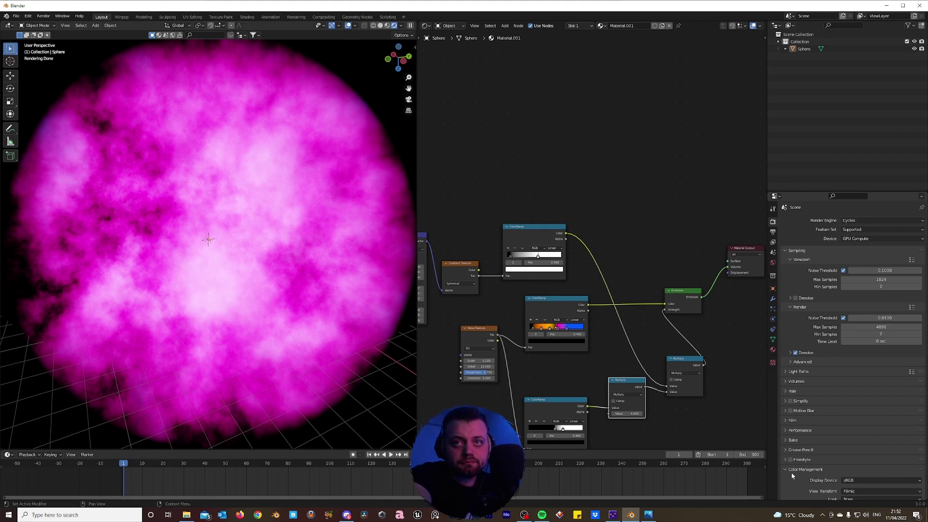
pyautogui.scroll(-2, 804, 474)
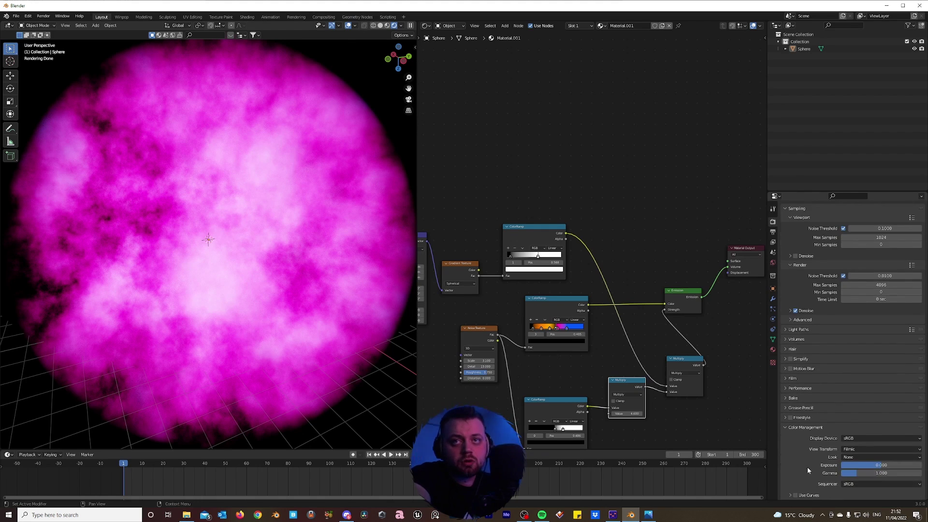
pyautogui.click(850, 459)
pyautogui.click(854, 444)
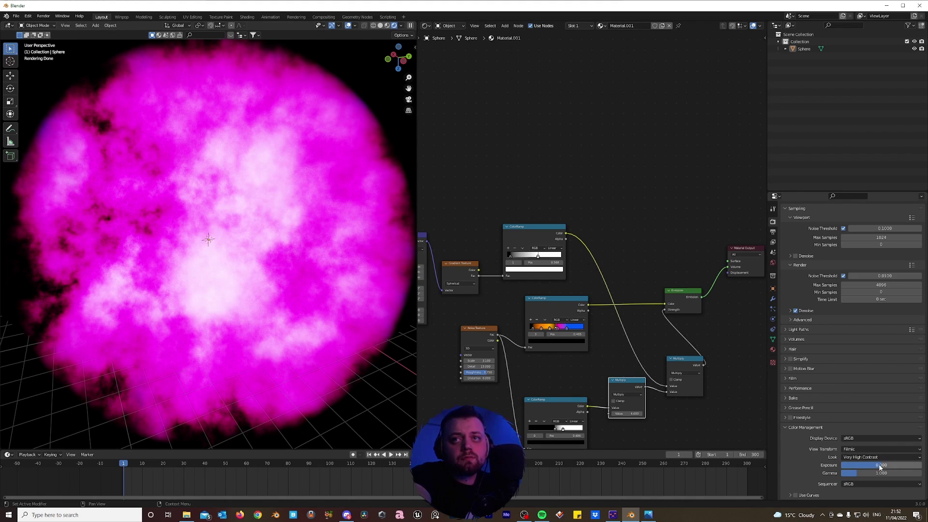
pyautogui.moveTo(879, 466); pyautogui.dragTo(880, 465)
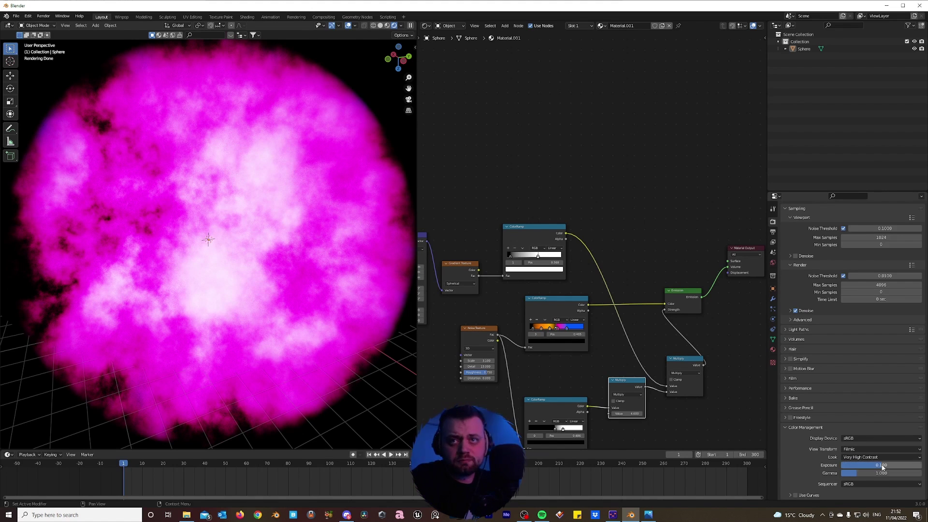
pyautogui.moveTo(869, 473); pyautogui.dragTo(863, 473)
pyautogui.click(851, 473)
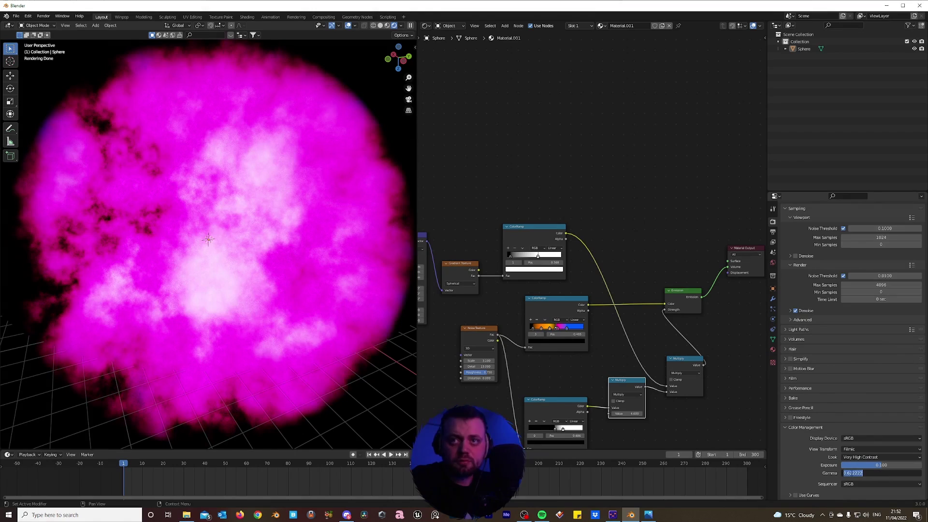
# - Shift the magenta stop of the noise color ColorRamp to rebalance the cloud colors
pyautogui.moveTo(557, 330); pyautogui.dragTo(559, 330)
pyautogui.keyDown('ctrl'); pyautogui.click(561, 329); pyautogui.keyUp('ctrl')
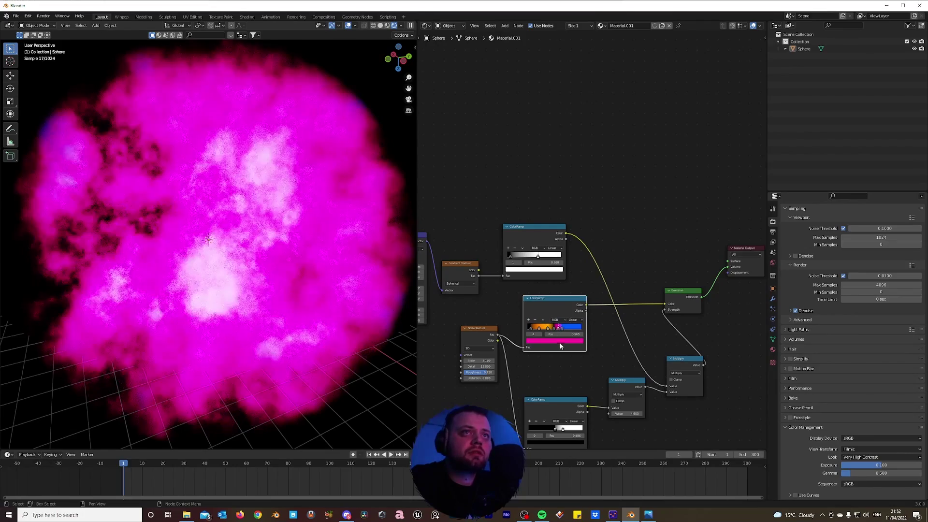
pyautogui.click(576, 298)
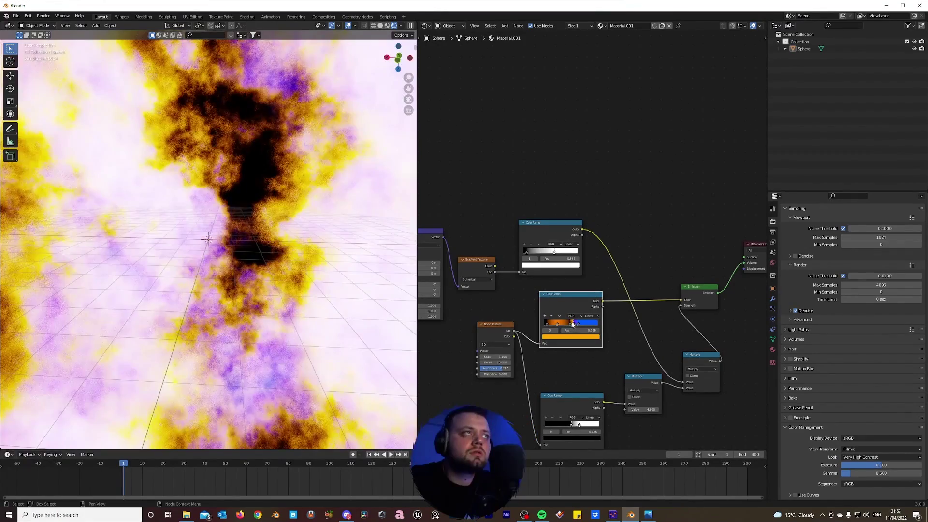
# - Hide the viewport overlays and examine the recolored clouds from several angles and distances
pyautogui.moveTo(271, 194); pyautogui.dragTo(255, 229, button='middle')
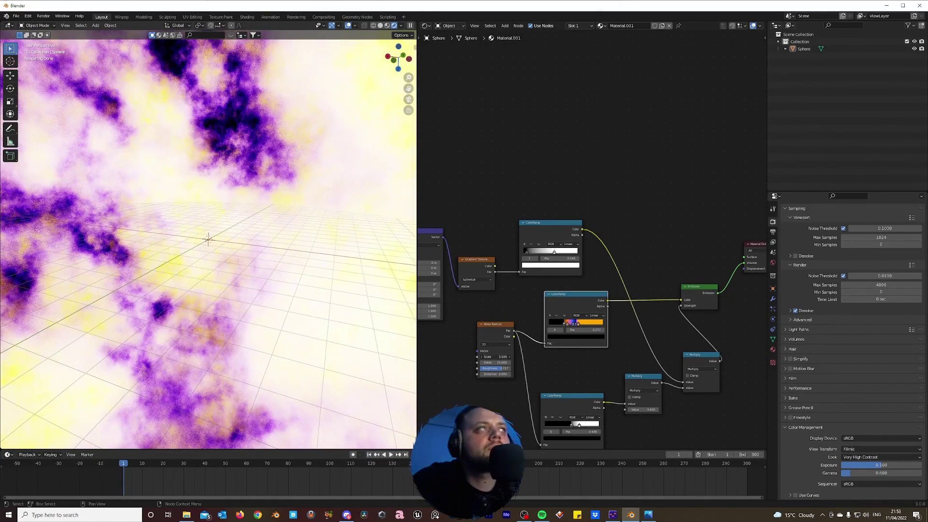
pyautogui.moveTo(208, 242); pyautogui.dragTo(198, 223, button='middle')
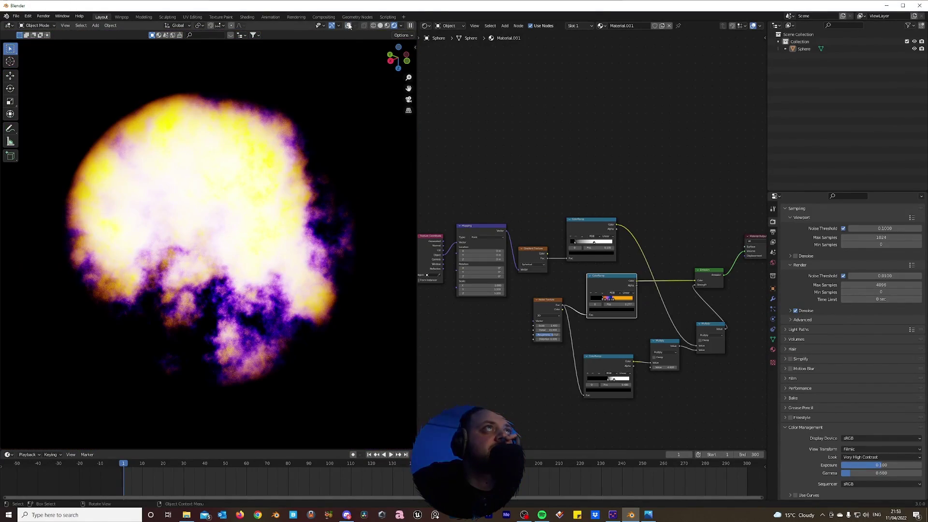
pyautogui.click(348, 25)
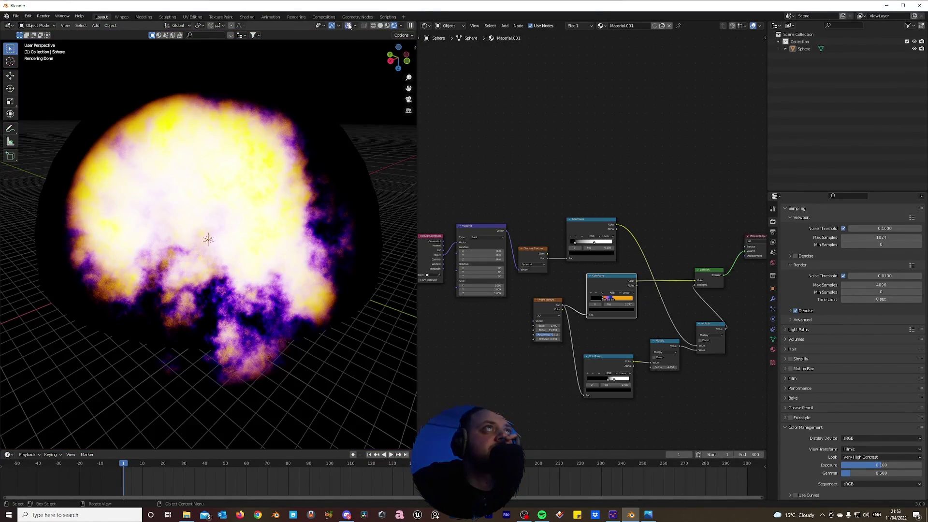
pyautogui.click(348, 26)
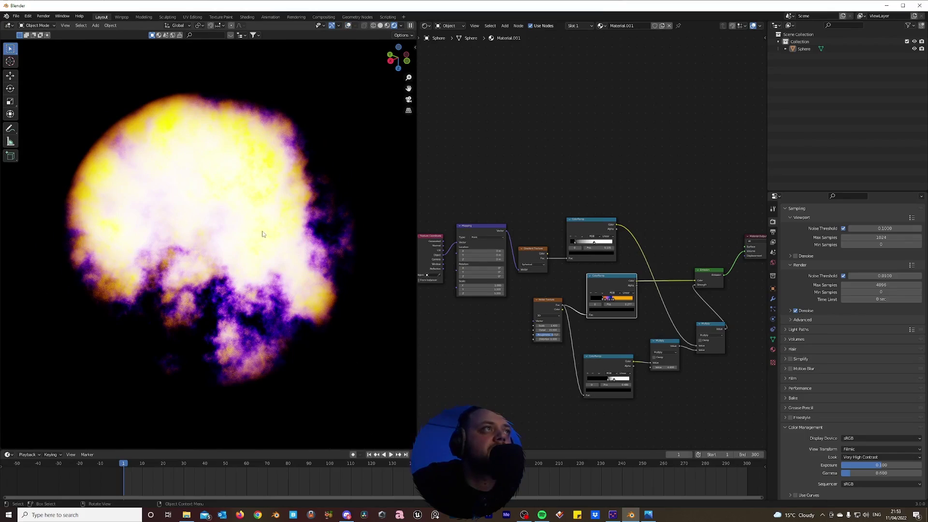
pyautogui.scroll(1, 257, 227)
pyautogui.scroll(-2, 314, 238)
pyautogui.scroll(2, 267, 223)
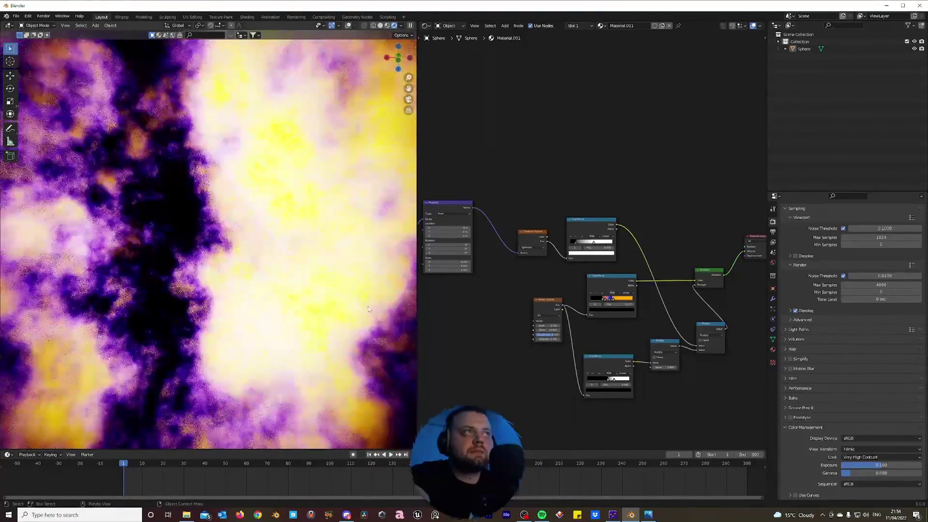
# - Lower the value of the Multiply node after the lower noise ColorRamp, and shift that ramp's white stop closer to black
pyautogui.moveTo(665, 367); pyautogui.dragTo(653, 367)
pyautogui.moveTo(404, 301); pyautogui.dragTo(304, 298, button='middle')
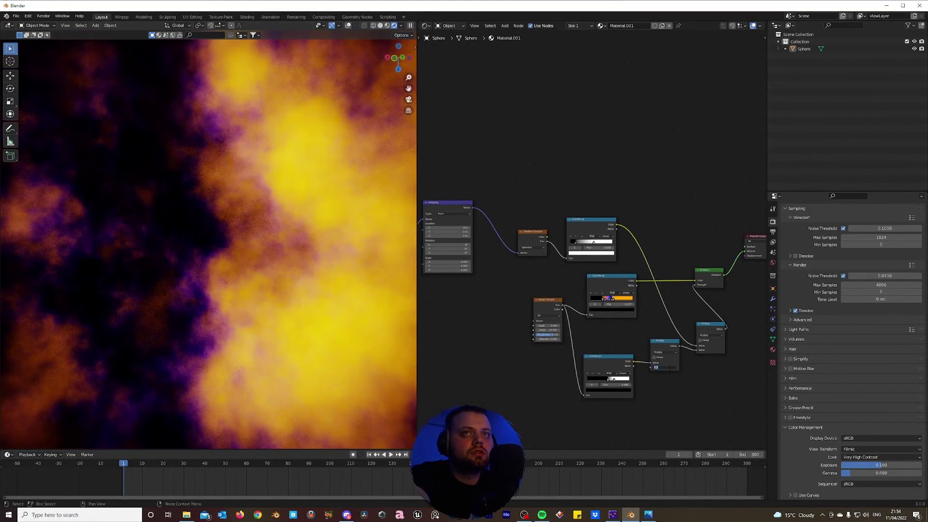
pyautogui.press('Return')
pyautogui.moveTo(615, 381)
pyautogui.mouseDown()
pyautogui.moveTo(599, 383)
pyautogui.moveTo(611, 382)
pyautogui.mouseUp()
pyautogui.moveTo(265, 254); pyautogui.dragTo(231, 268, button='middle')
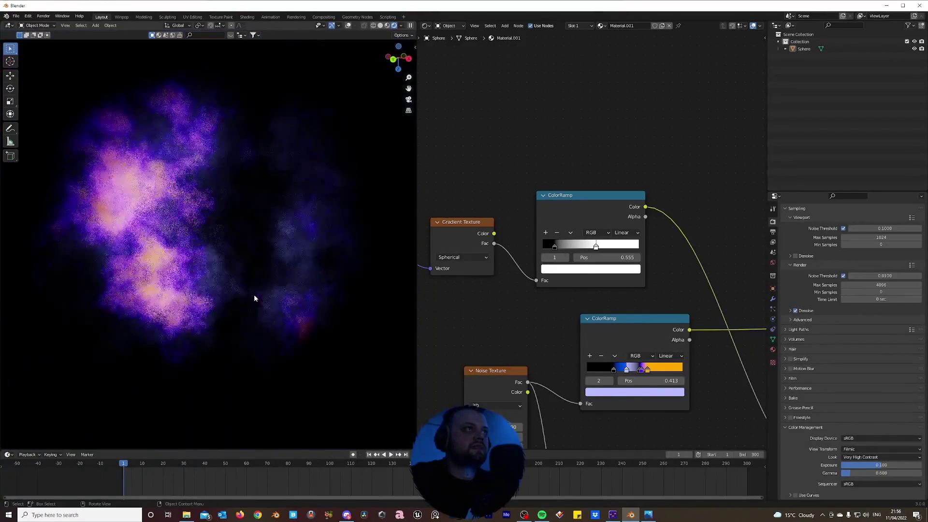
pyautogui.moveTo(254, 295); pyautogui.dragTo(229, 281, button='middle')
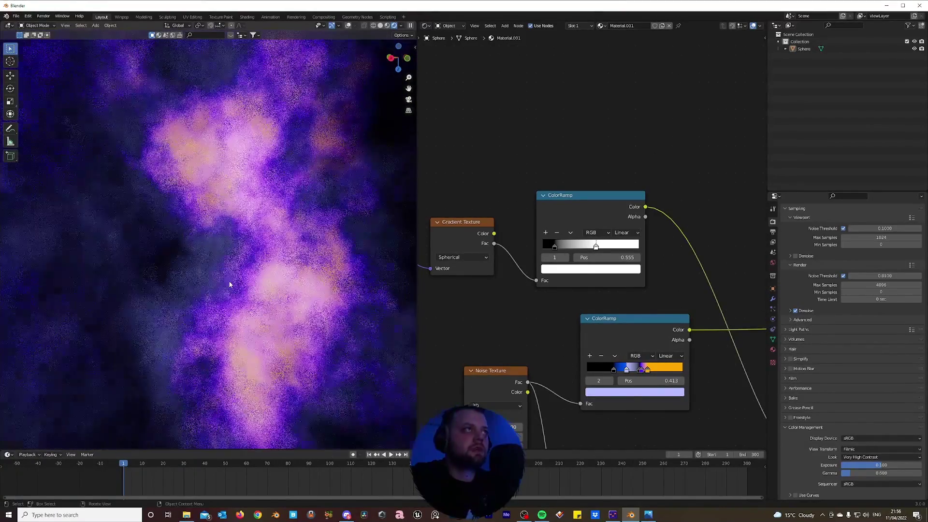
# - Fine-tune the orange and blue stops of the noise color ColorRamp and check the resulting cloud colors
pyautogui.moveTo(647, 370); pyautogui.dragTo(629, 370)
pyautogui.click(626, 371)
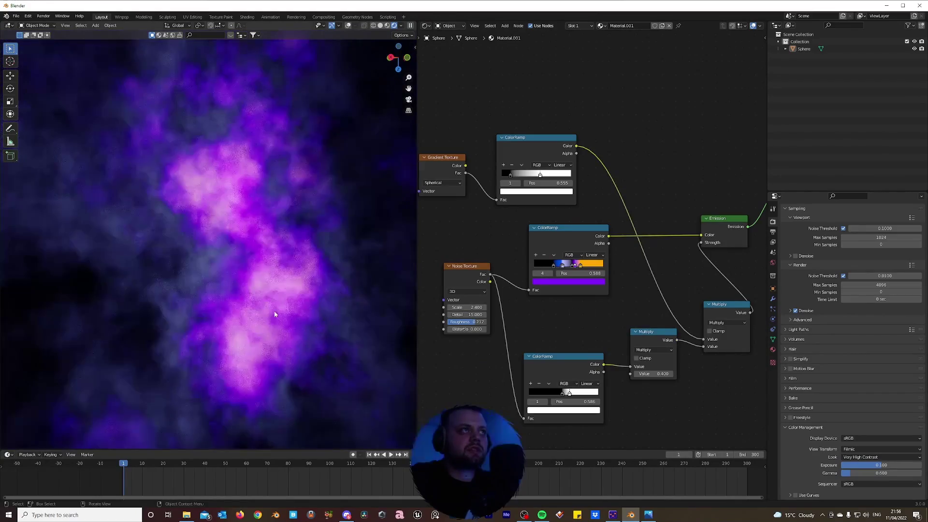
pyautogui.moveTo(362, 314); pyautogui.dragTo(293, 321, button='middle')
pyautogui.scroll(-3, 319, 330)
pyautogui.scroll(5, 287, 323)
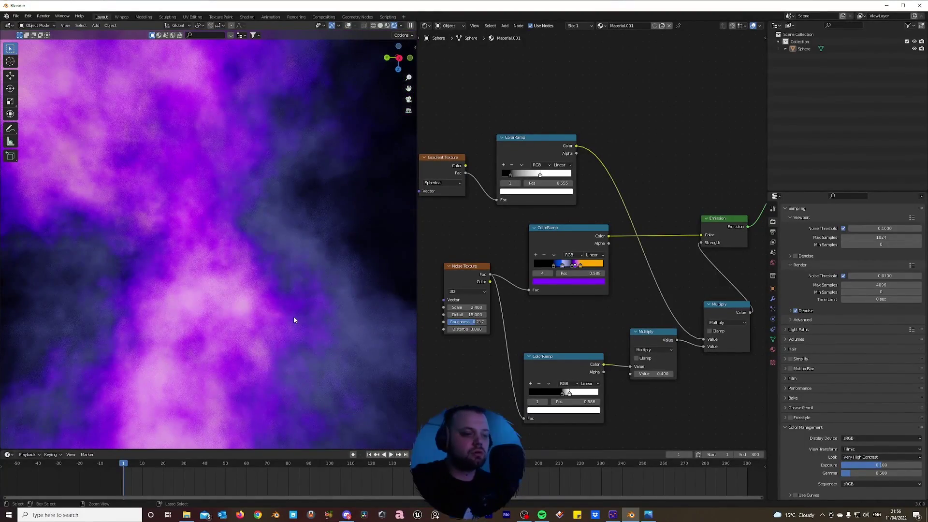
# - Add a camera to the scene and align it to the current view of the purple clouds
pyautogui.scroll(-2, 293, 319)
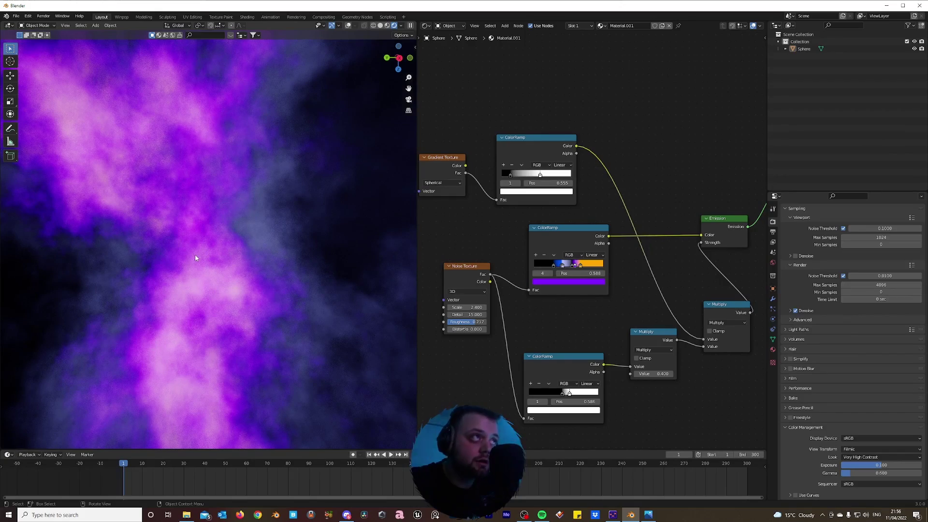
pyautogui.hotkey('shift', 'a')
pyautogui.click(220, 360)
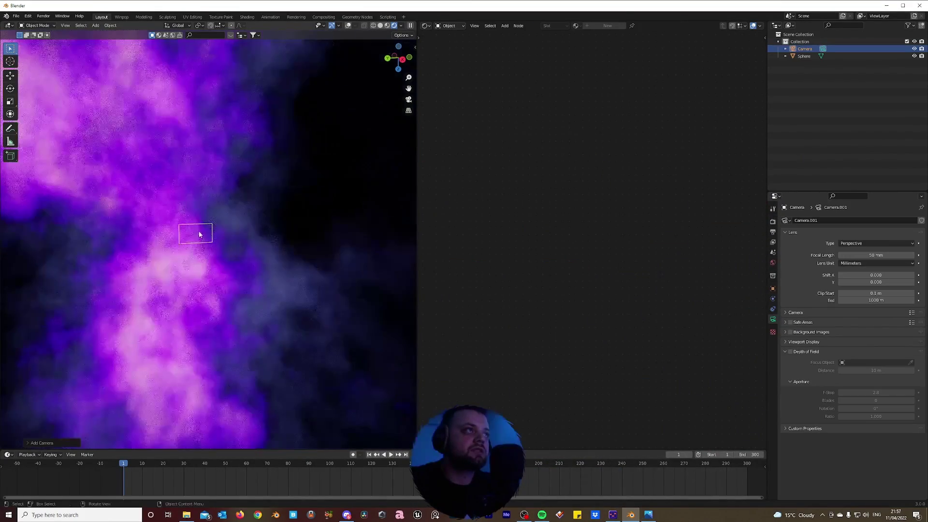
pyautogui.moveTo(165, 234); pyautogui.dragTo(182, 242, button='middle')
pyautogui.press('ctrl+alt+KP_0')
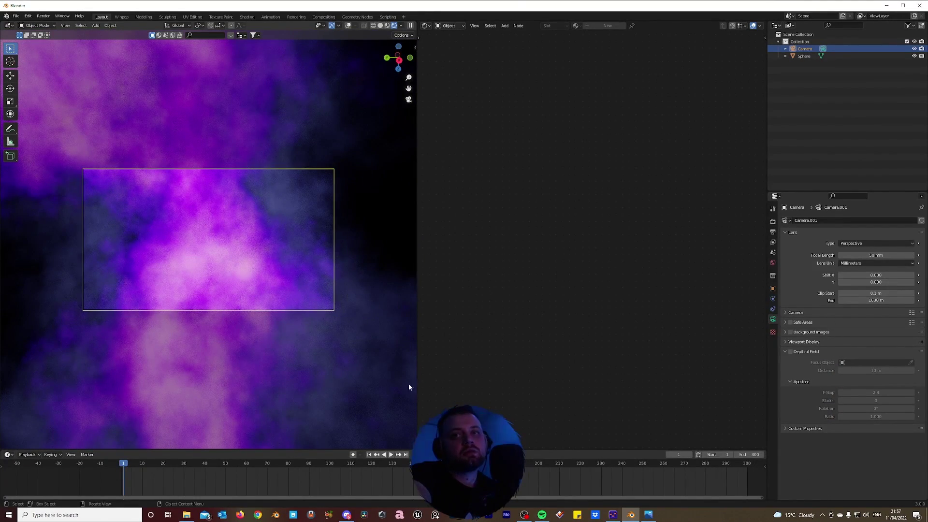
# - Set the camera's focal length to 6 mm for a very wide view of the nebula
pyautogui.moveTo(877, 255); pyautogui.dragTo(832, 255)
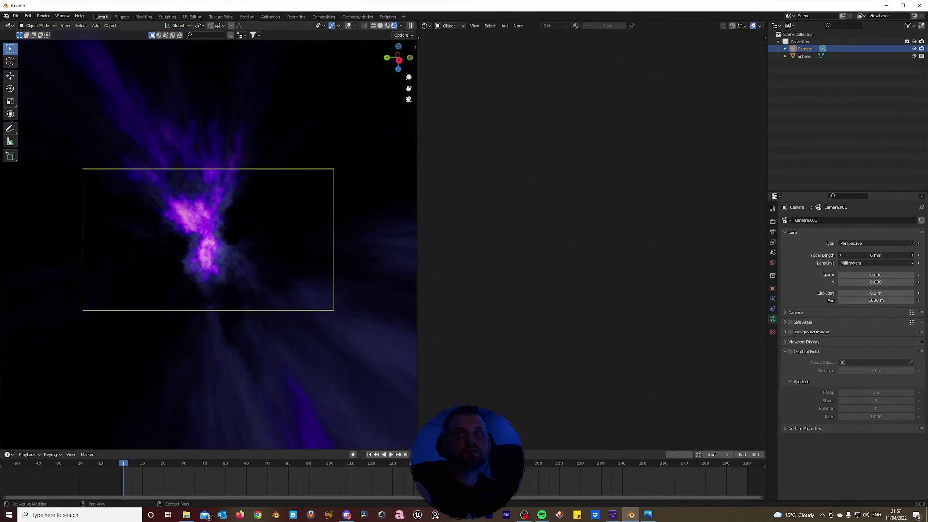
pyautogui.scroll(5, 217, 282)
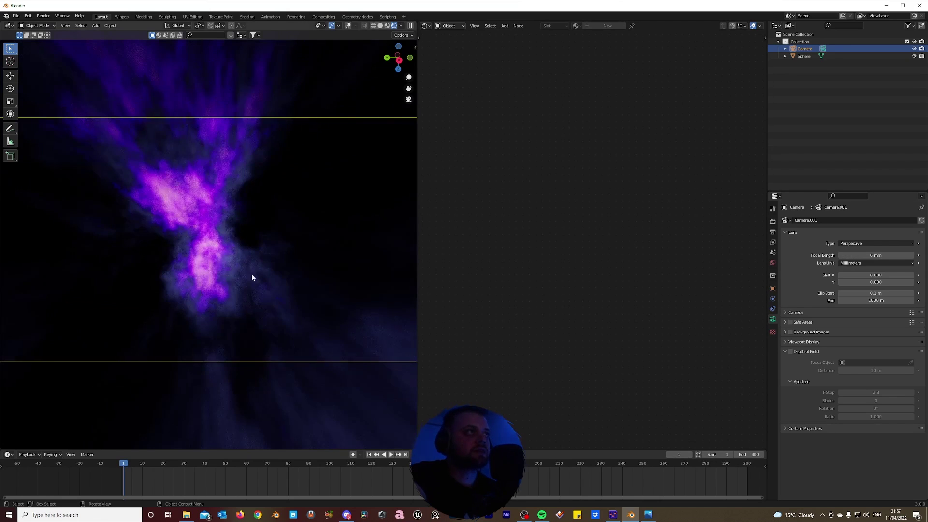
pyautogui.scroll(-3, 238, 277)
# - In the sphere's material, reposition the Noise Texture node and add linked Mapping and Texture Coordinate nodes in front of it
pyautogui.click(237, 277)
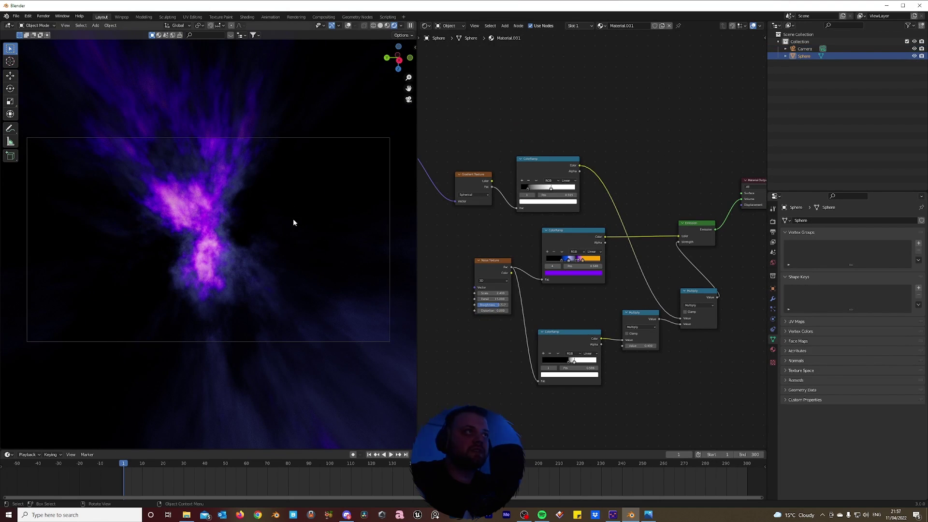
pyautogui.moveTo(457, 293); pyautogui.dragTo(514, 285, button='middle')
pyautogui.scroll(-1, 514, 285)
pyautogui.moveTo(544, 261); pyautogui.dragTo(522, 301)
pyautogui.click(518, 254)
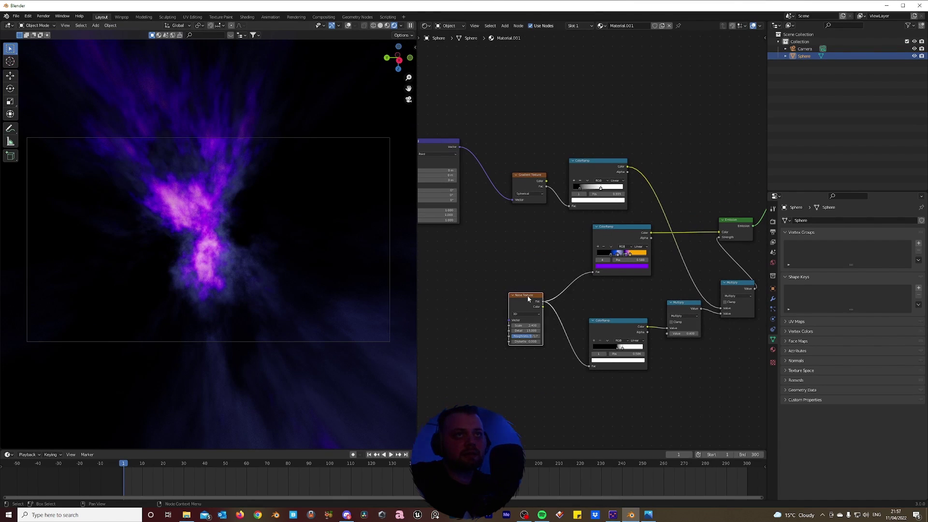
pyautogui.scroll(-1, 527, 295)
pyautogui.moveTo(492, 298); pyautogui.dragTo(545, 304, button='middle')
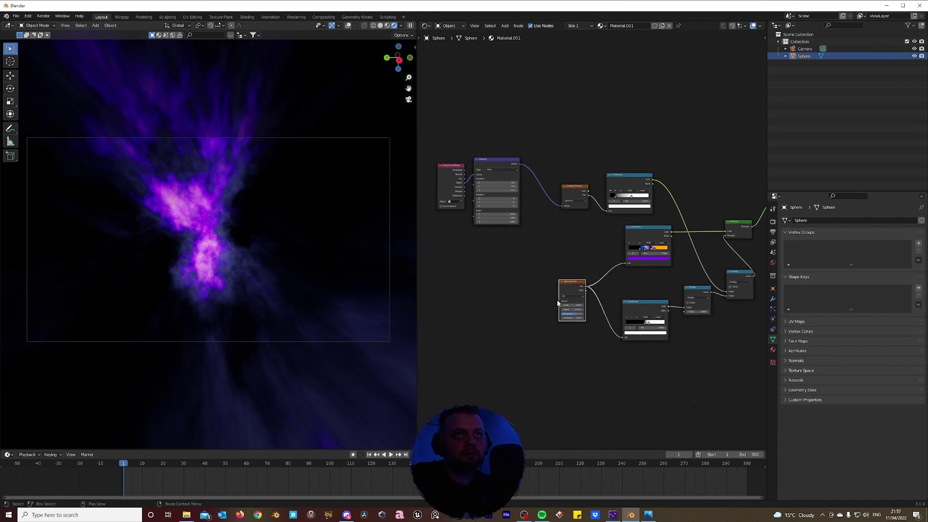
pyautogui.scroll(1, 573, 285)
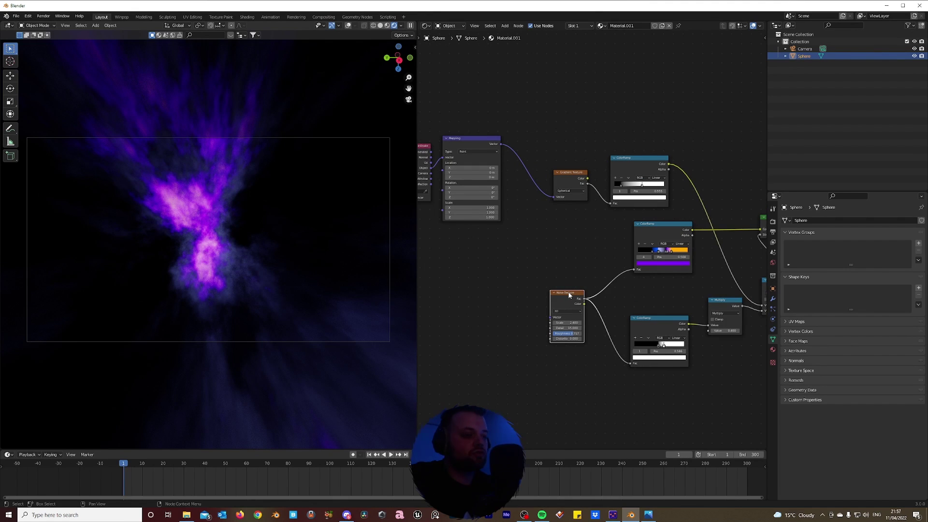
pyautogui.hotkey('ctrl', 't')
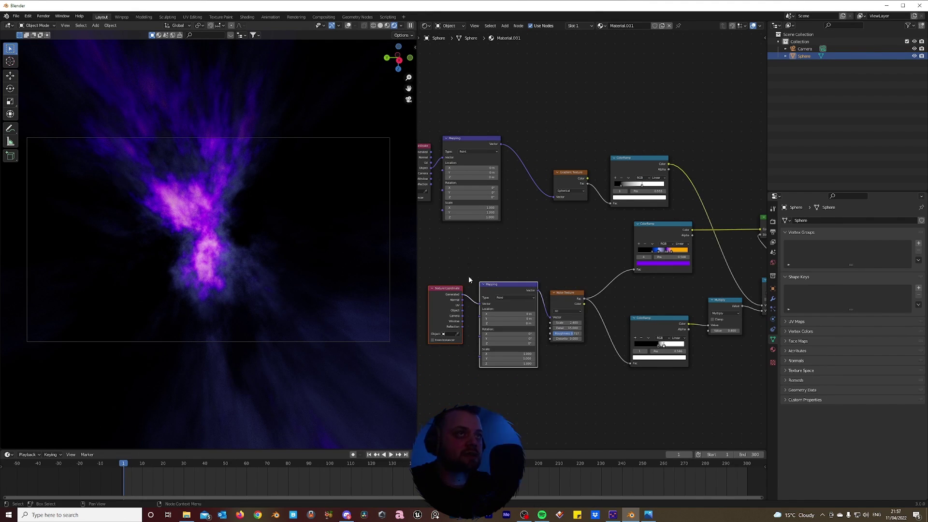
# - Try out different Rotation values on the noise Mapping node, and undo the trial rotations
pyautogui.moveTo(508, 334); pyautogui.dragTo(449, 338)
pyautogui.doubleClick(504, 335)
pyautogui.write('0')
pyautogui.press('Return')
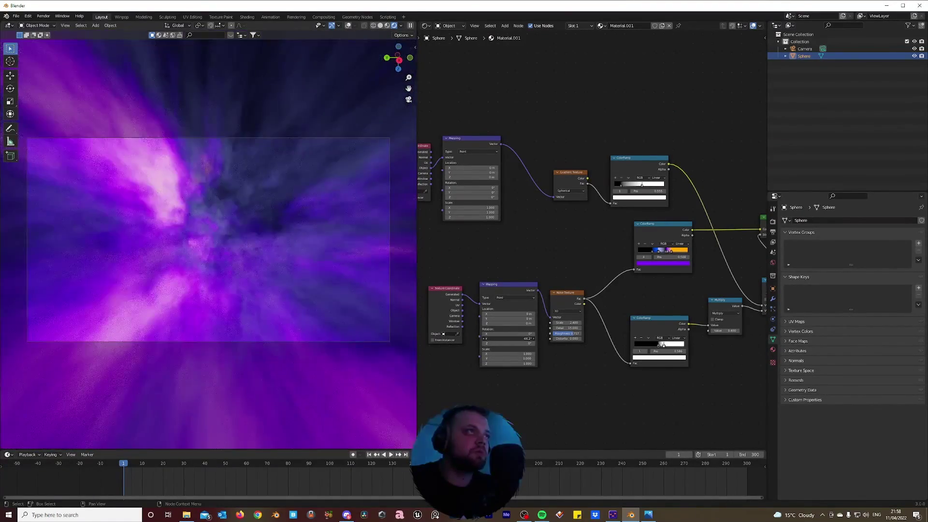
pyautogui.hotkey('ctrl', 'z')
pyautogui.moveTo(509, 344); pyautogui.dragTo(491, 338)
pyautogui.hotkey('ctrl', 'z')
pyautogui.hotkey('ctrl', 'z')
pyautogui.hotkey('ctrl', 'z')
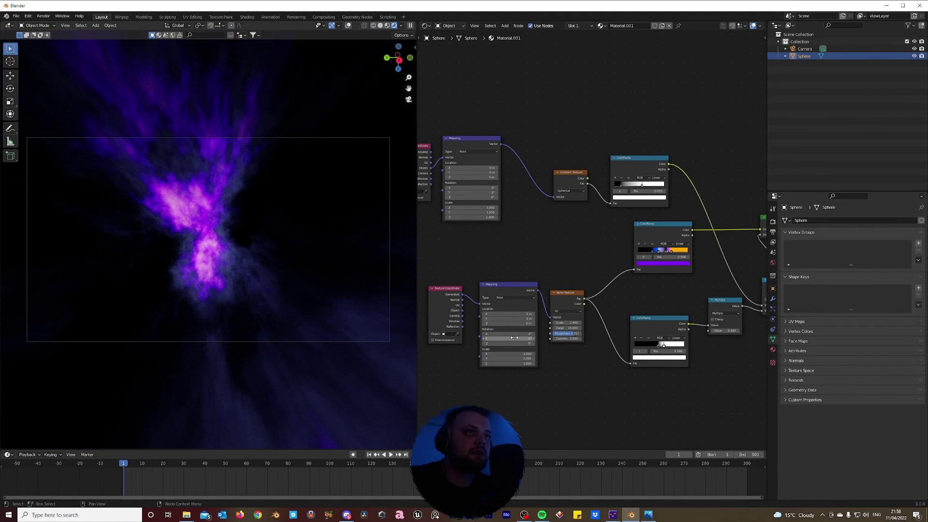
# - Keyframe the noise Mapping node's rotation at 0° on frame 1 and at a full 360° Y turn on frame 301
pyautogui.rightClick(514, 338)
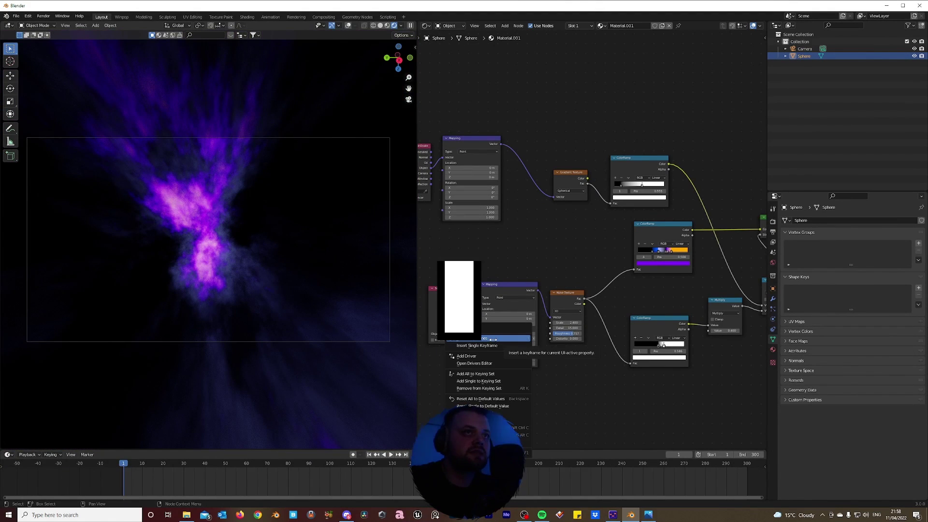
pyautogui.click(494, 339)
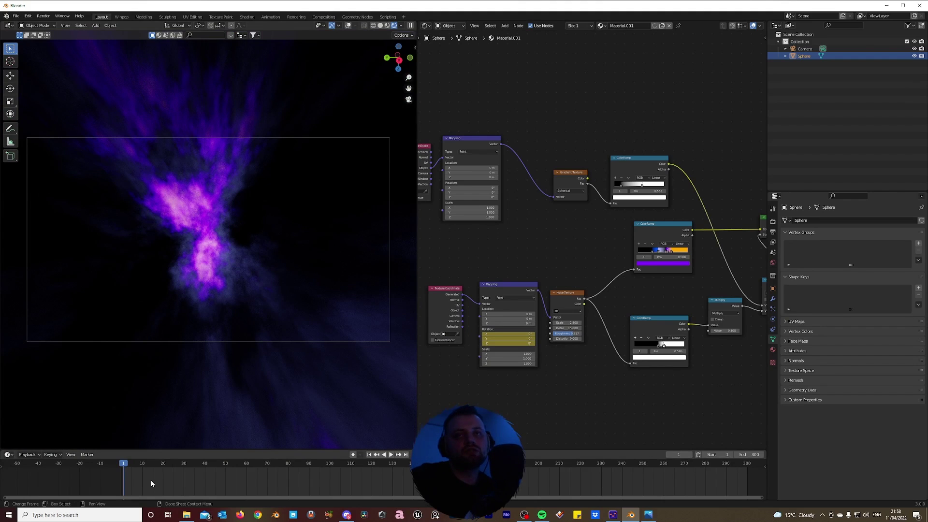
pyautogui.hotkey('shift', 'Right')
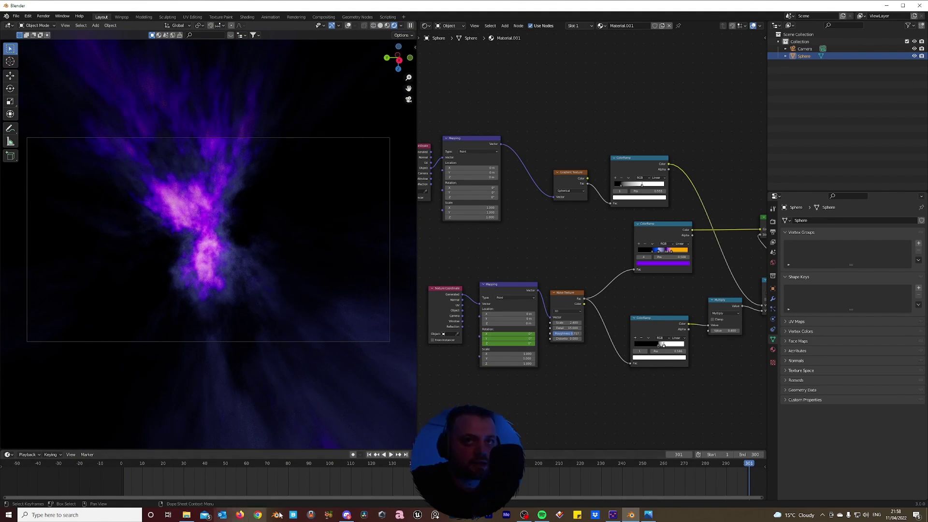
pyautogui.rightClick(527, 339)
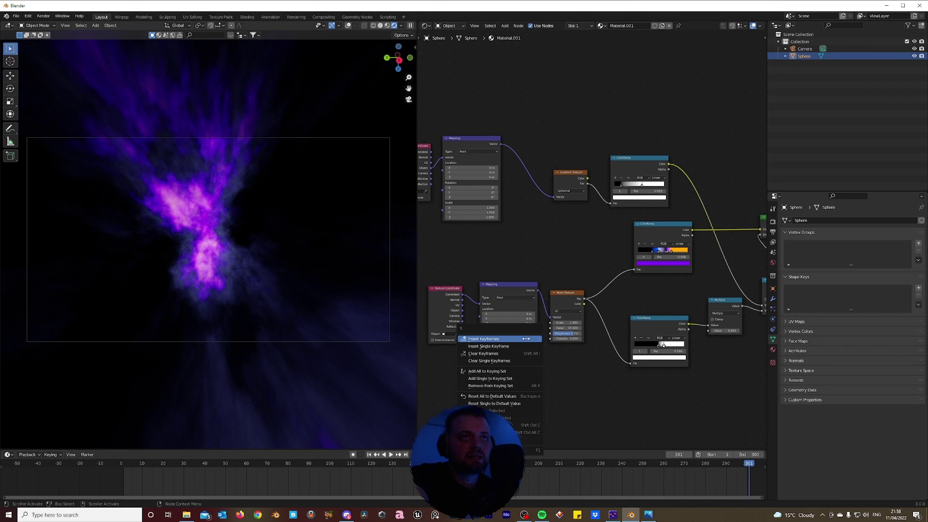
pyautogui.click(527, 339)
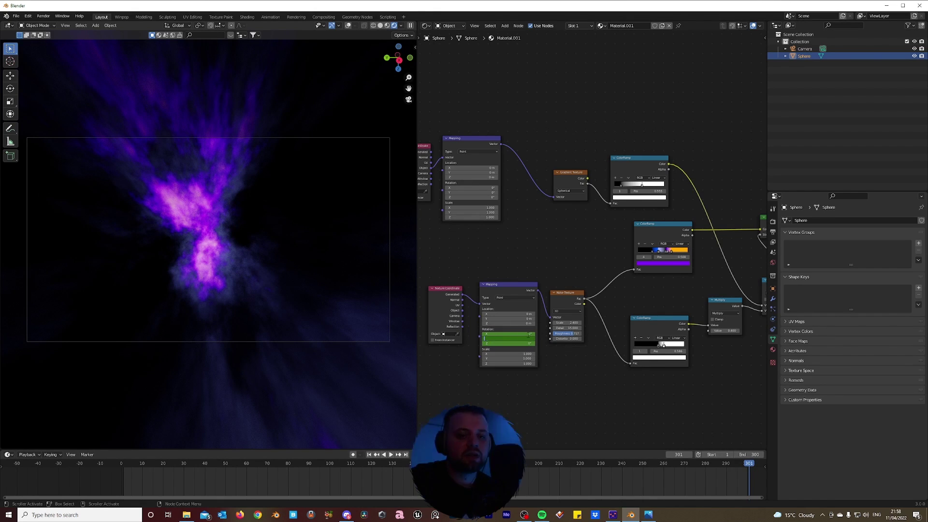
pyautogui.press('Return')
pyautogui.press('i')
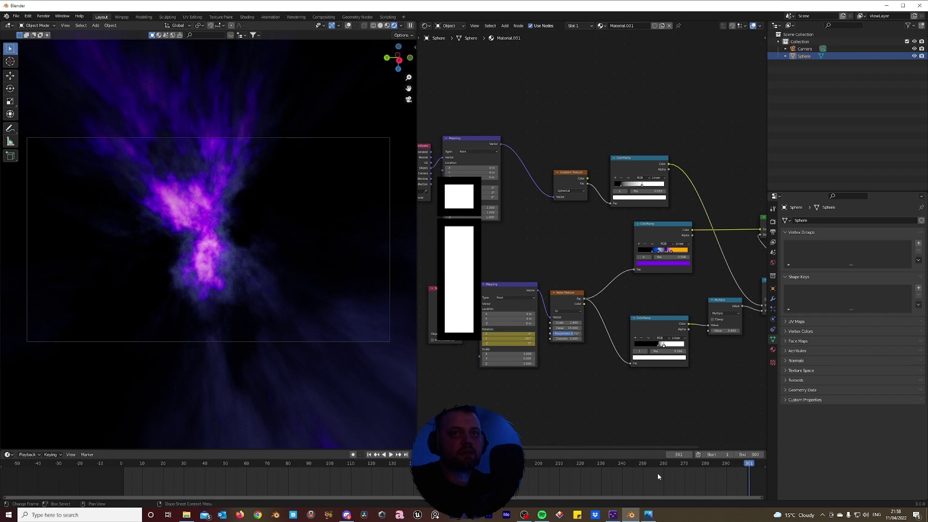
# - Enlarge the timeline and set the interpolation of all the Mapping rotation keyframes to Linear
pyautogui.click(525, 301)
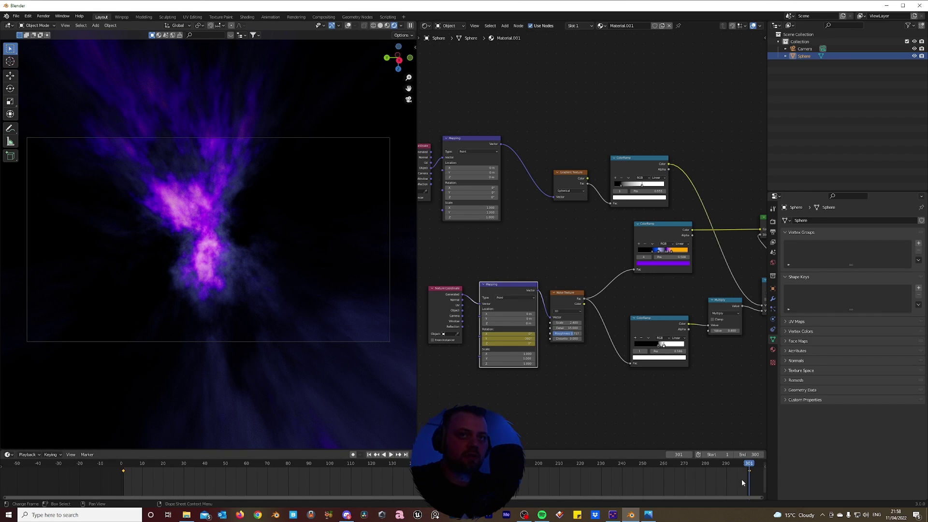
pyautogui.moveTo(415, 449); pyautogui.dragTo(415, 430)
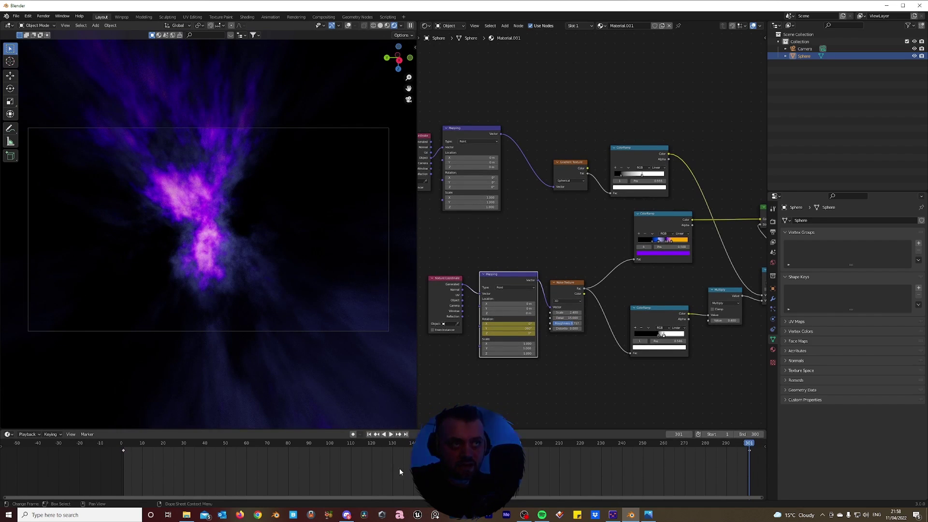
pyautogui.press('a')
pyautogui.press('t')
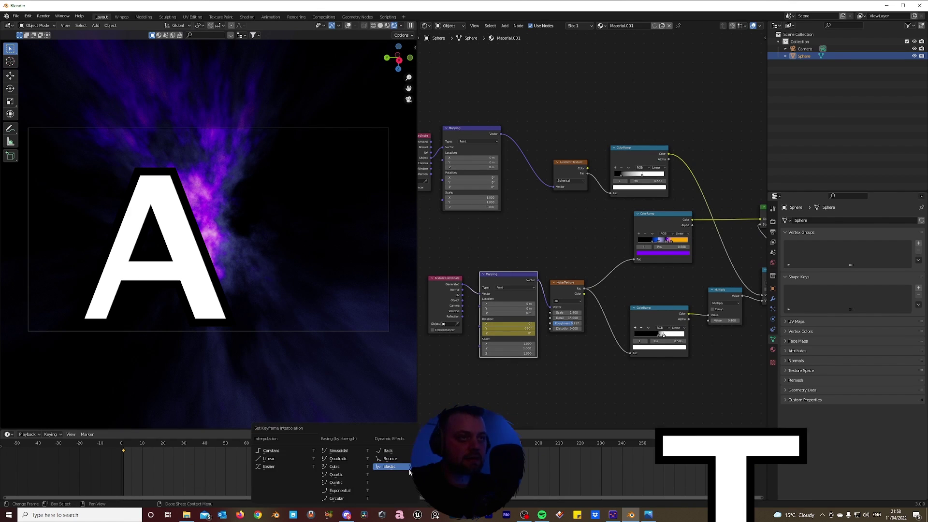
pyautogui.click(289, 459)
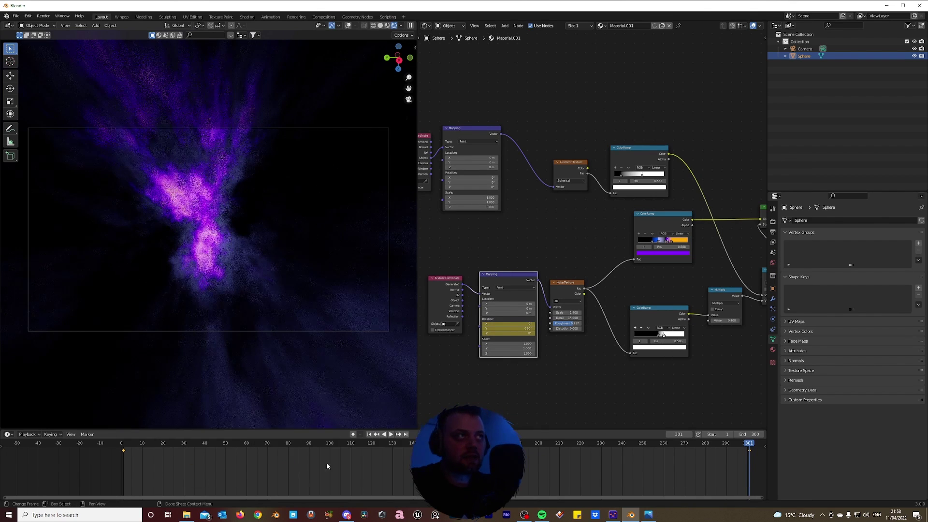
# - Play back the animation to check the rotating noise clouds, and bring up the render settings
pyautogui.press('space')
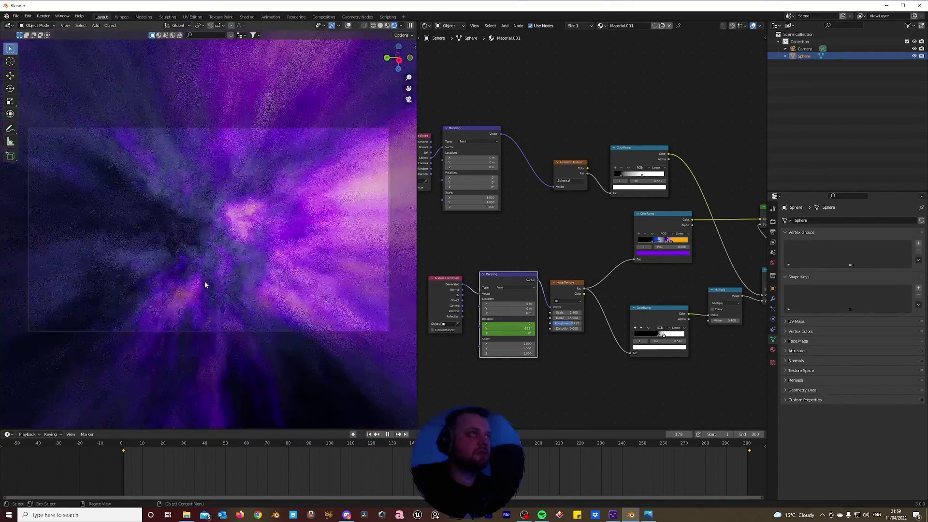
pyautogui.press('space')
pyautogui.press('space')
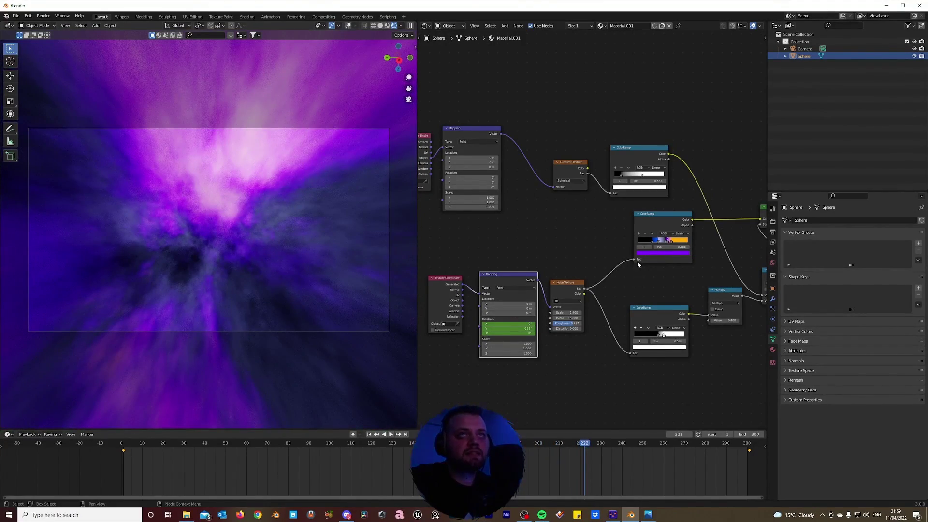
pyautogui.click(661, 241)
pyautogui.press('space')
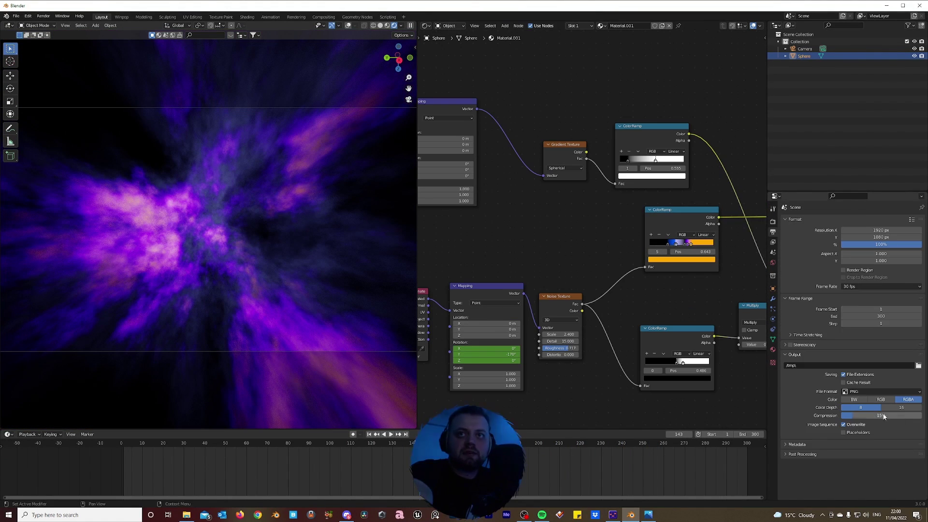
pyautogui.click(773, 221)
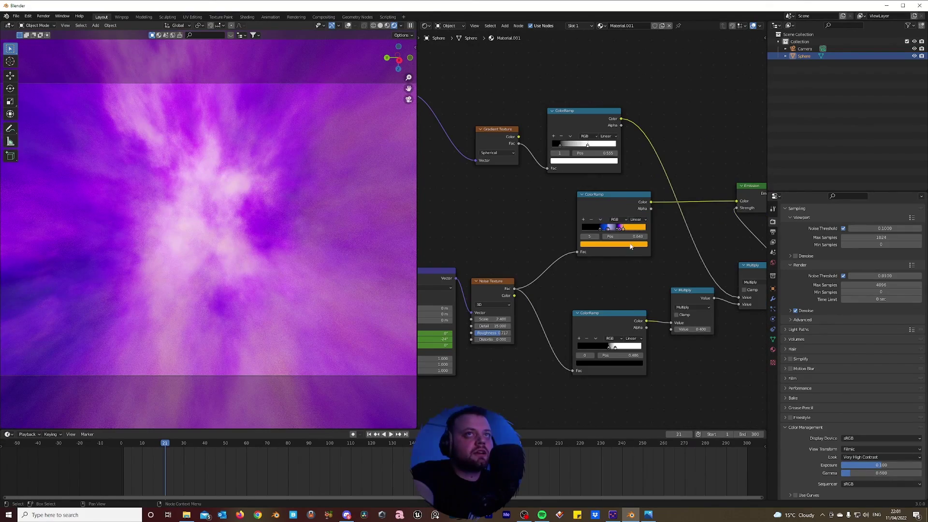
# - Try light blue on the violet stop of the noise color ColorRamp during playback, and return the stop to violet
pyautogui.click(631, 246)
pyautogui.moveTo(590, 179); pyautogui.dragTo(598, 176)
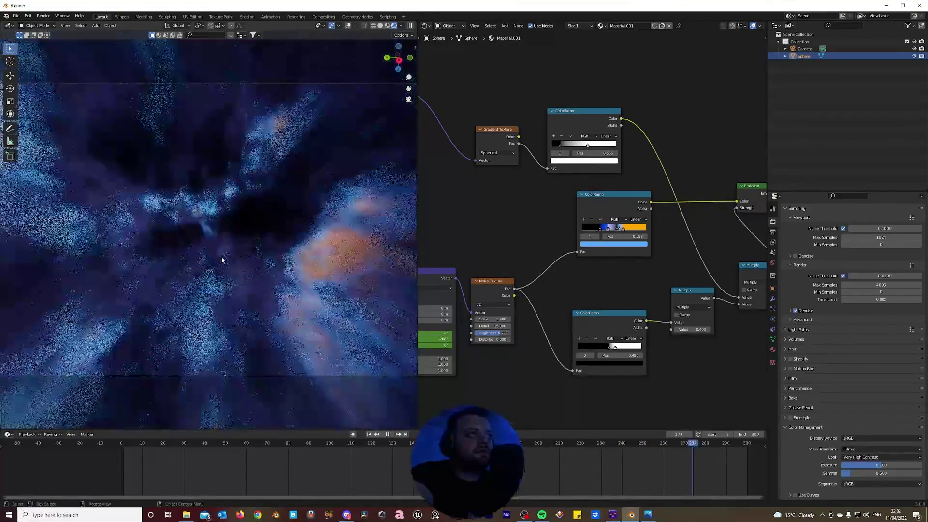
pyautogui.press('space')
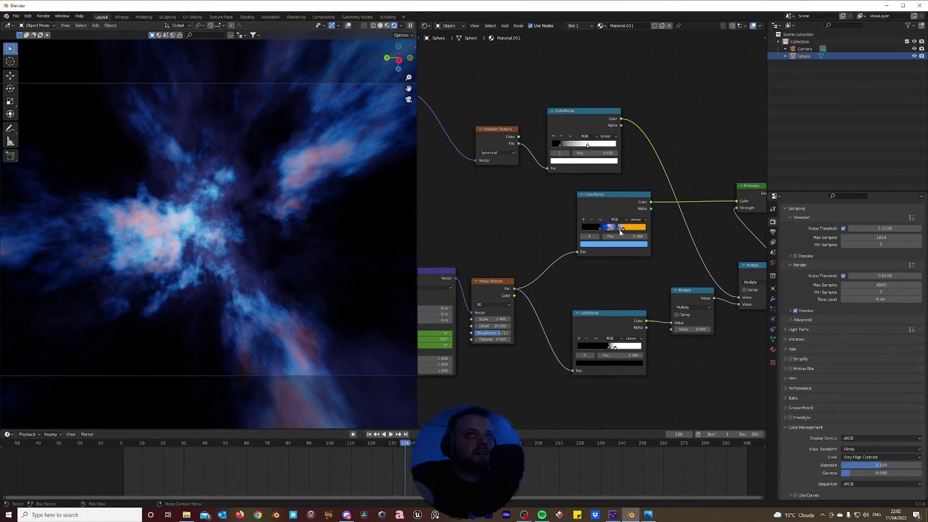
pyautogui.click(614, 244)
pyautogui.click(612, 177)
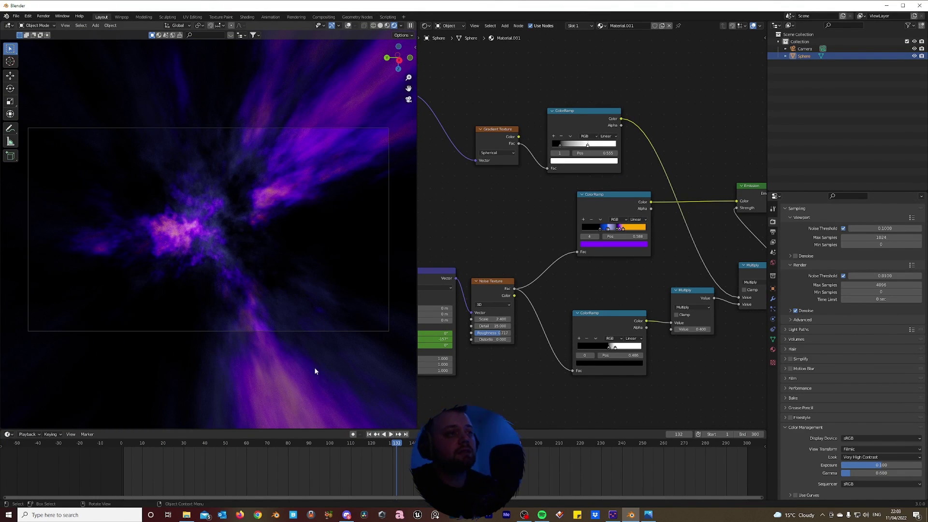
# - Switch to Chrome, search Google for "space hdris" and look over the HDRI-Hub space textures page
pyautogui.click(257, 515)
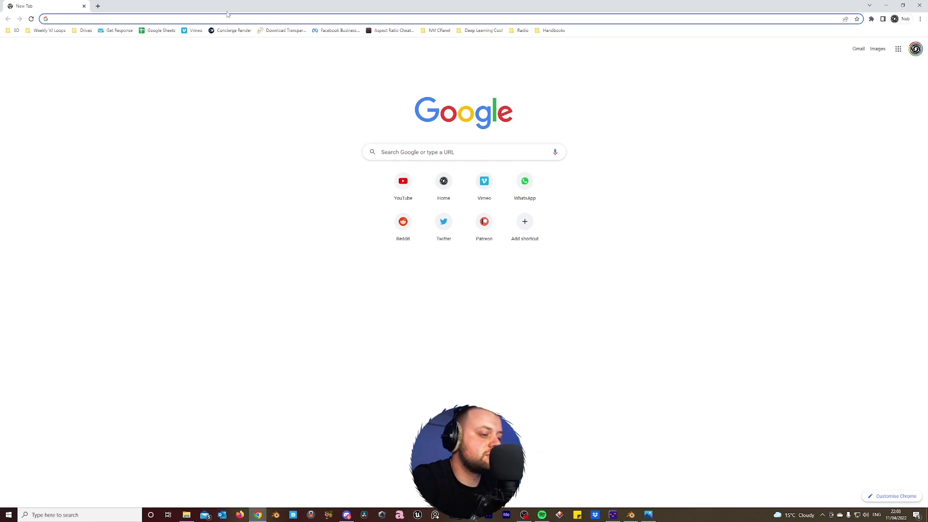
pyautogui.write('space hdris')
pyautogui.press('Return')
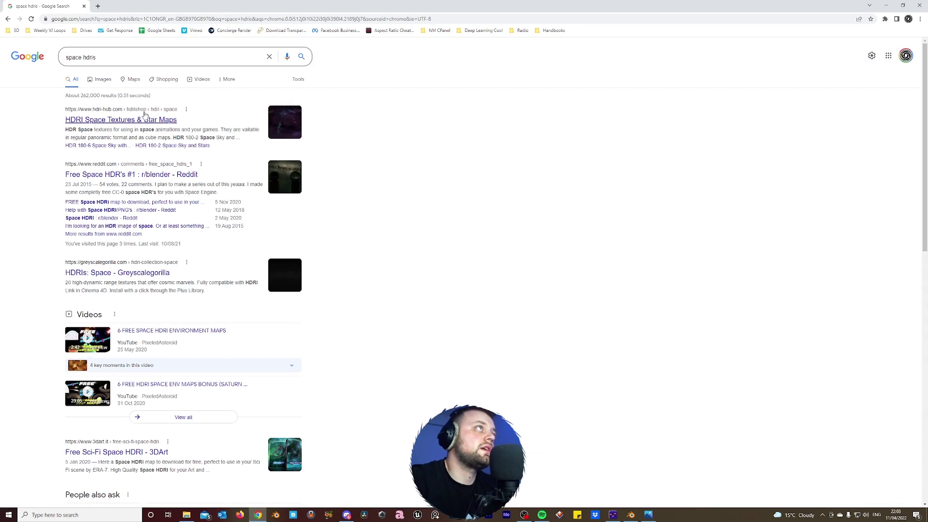
pyautogui.click(142, 120)
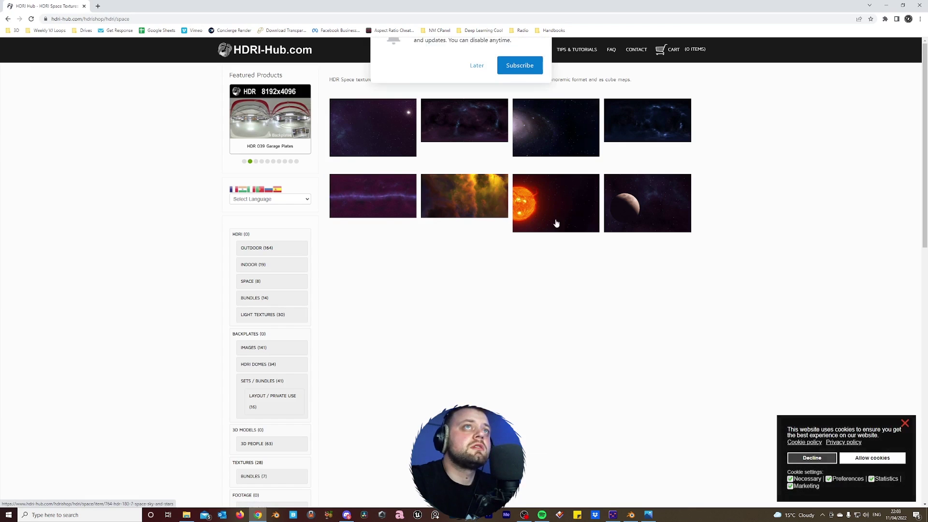
pyautogui.click(8, 19)
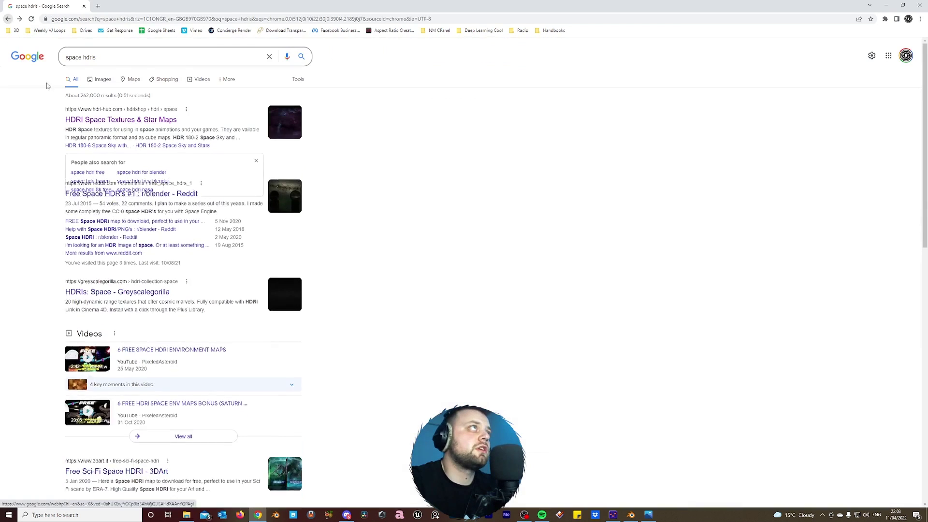
# - Return to Blender and switch the shader editor from the object material to the World shader
pyautogui.click(887, 5)
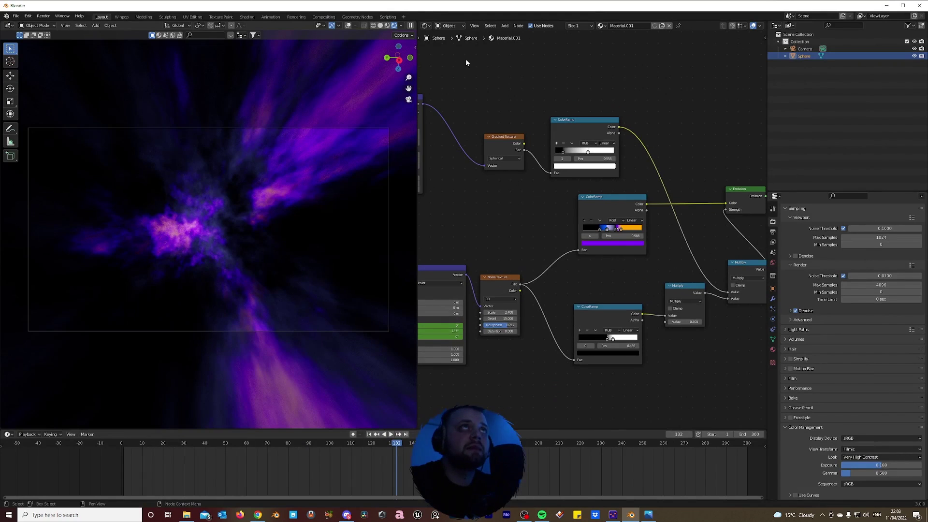
pyautogui.click(450, 42)
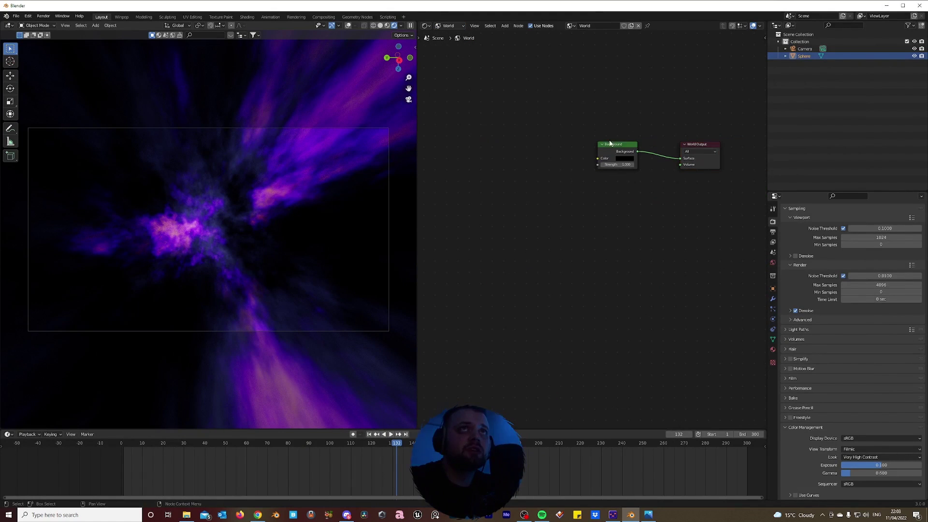
# - Try an Environment Texture node in the World shader, look at its image file browser, and delete the node
pyautogui.hotkey('shift', 'a')
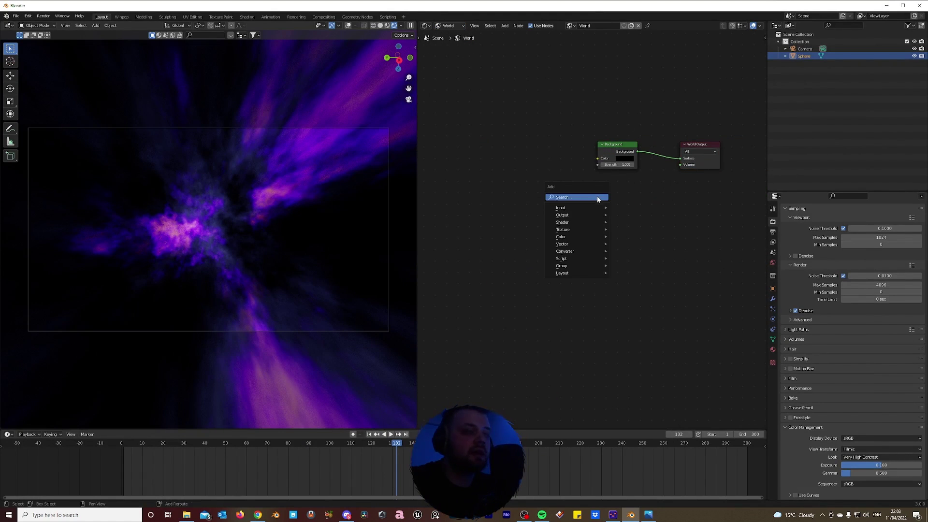
pyautogui.moveTo(600, 229)
pyautogui.click(639, 261)
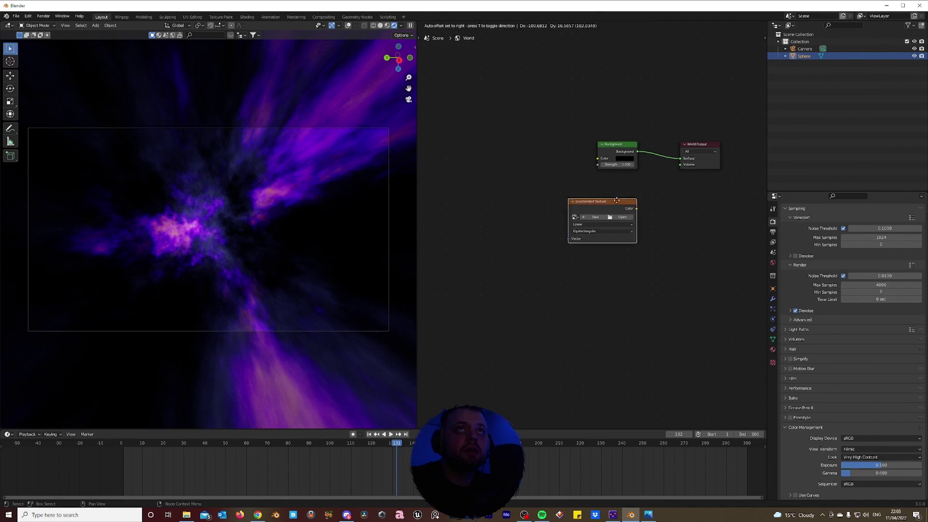
pyautogui.click(576, 186)
pyautogui.moveTo(571, 185)
pyautogui.mouseDown()
pyautogui.moveTo(580, 163)
pyautogui.moveTo(564, 184)
pyautogui.mouseUp()
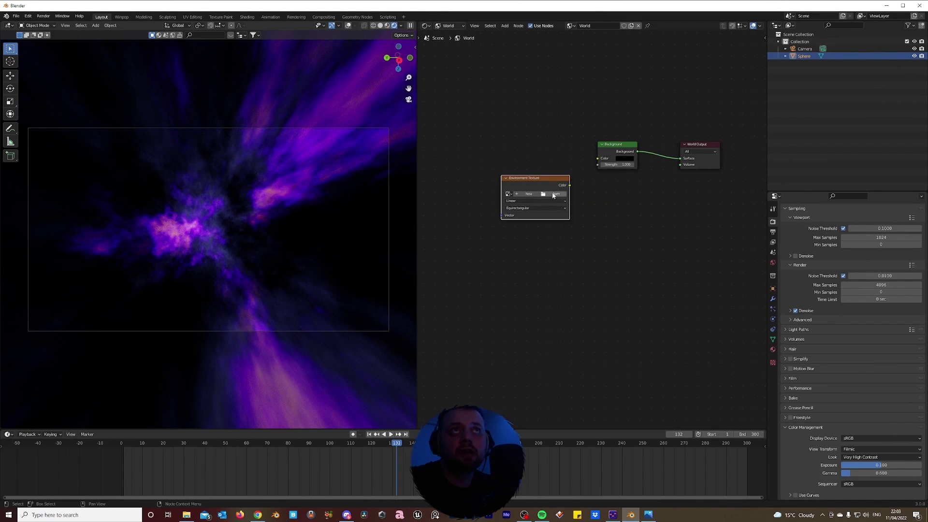
pyautogui.click(547, 196)
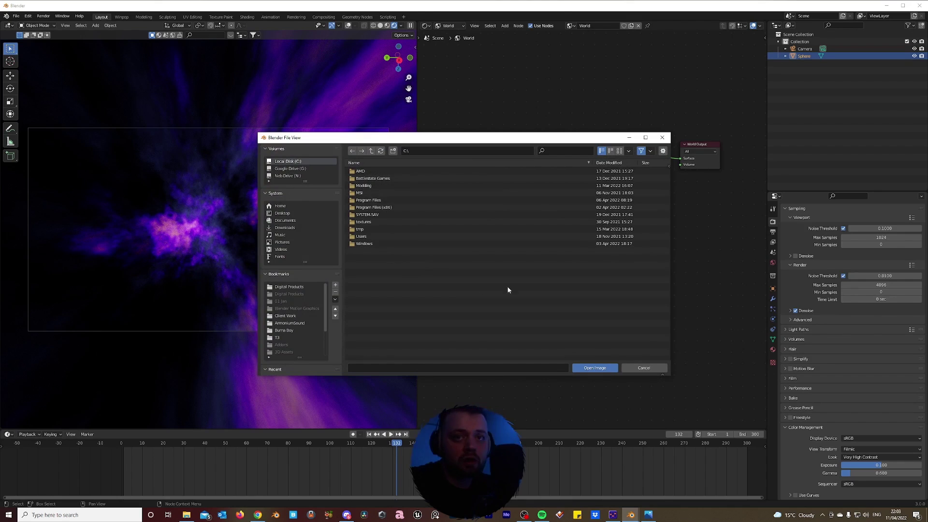
pyautogui.click(644, 368)
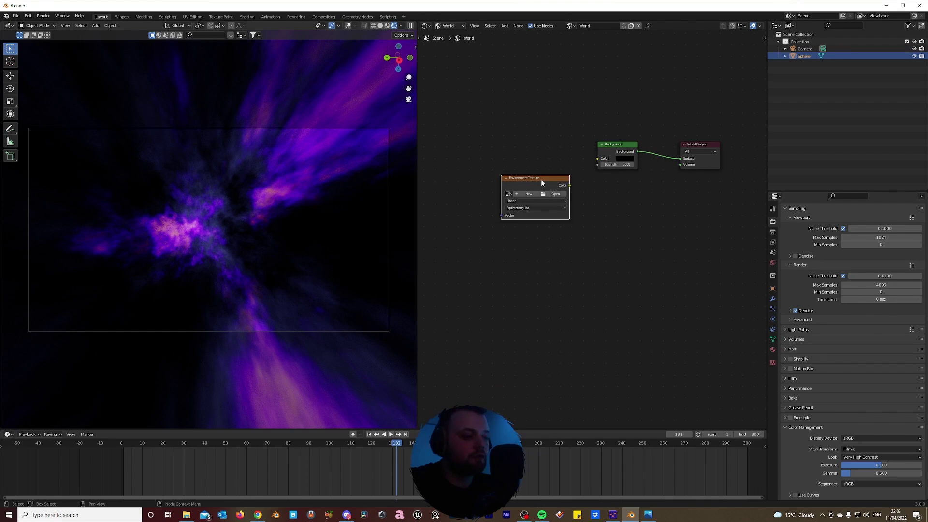
pyautogui.press('x')
# - Enable Pro Lighting: Skies (Ultimate) for the world with the space sky category, and play back the animation against it
pyautogui.click(774, 263)
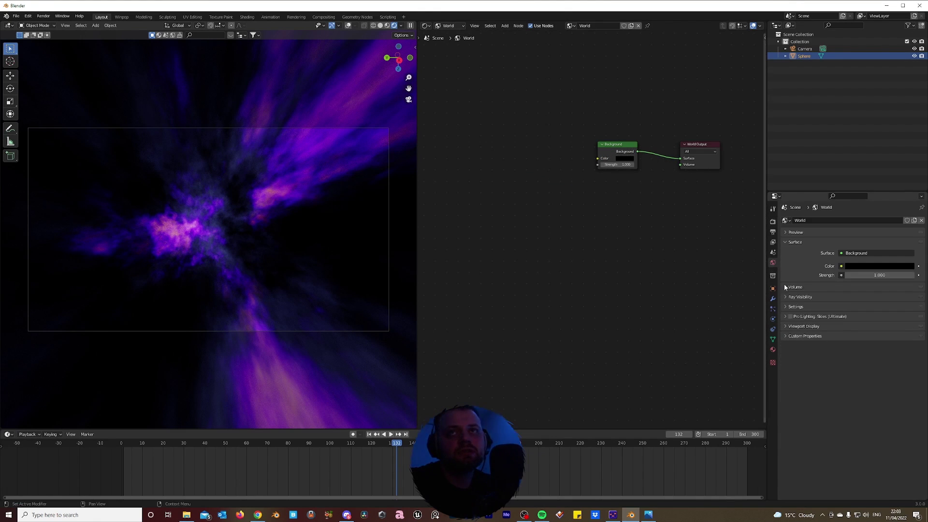
pyautogui.click(790, 317)
pyautogui.click(851, 336)
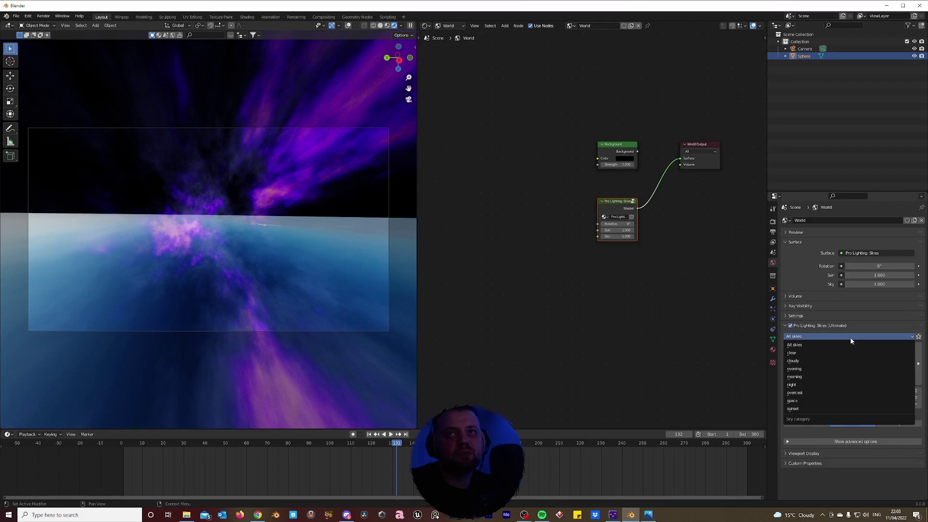
pyautogui.click(803, 402)
pyautogui.press('space')
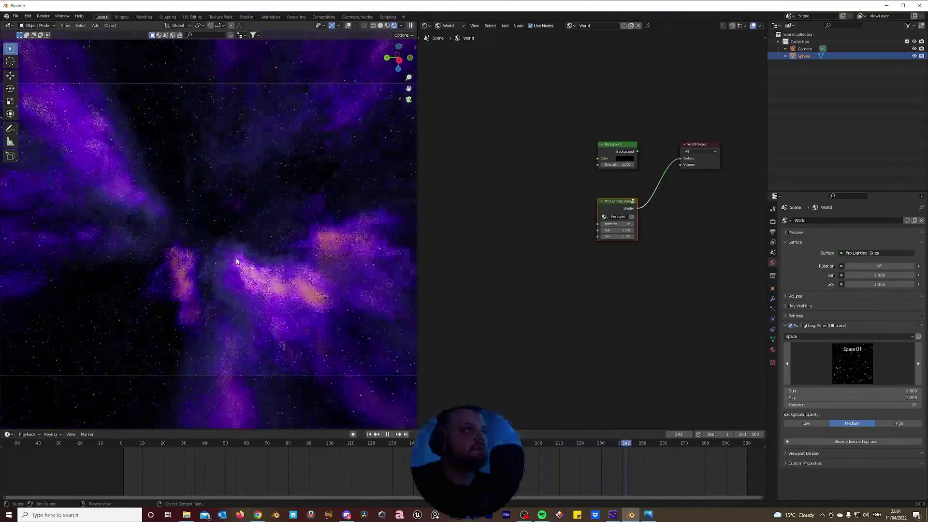
pyautogui.press('Escape')
# - Add a mesh plane at the nebula sphere, scale it up and rotate it 90° about the Y axis
pyautogui.hotkey('shift', 'a')
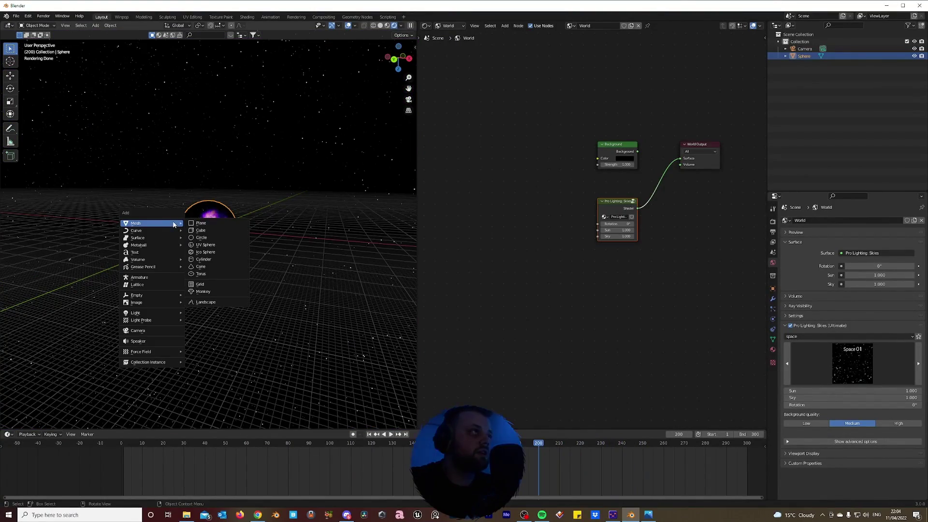
pyautogui.click(201, 223)
pyautogui.press('s')
pyautogui.click(287, 232)
pyautogui.write('ry90')
pyautogui.press('Return')
pyautogui.moveTo(291, 217)
pyautogui.mouseDown(button='middle')
pyautogui.moveTo(288, 233)
pyautogui.moveTo(303, 223)
pyautogui.mouseUp(button='middle')
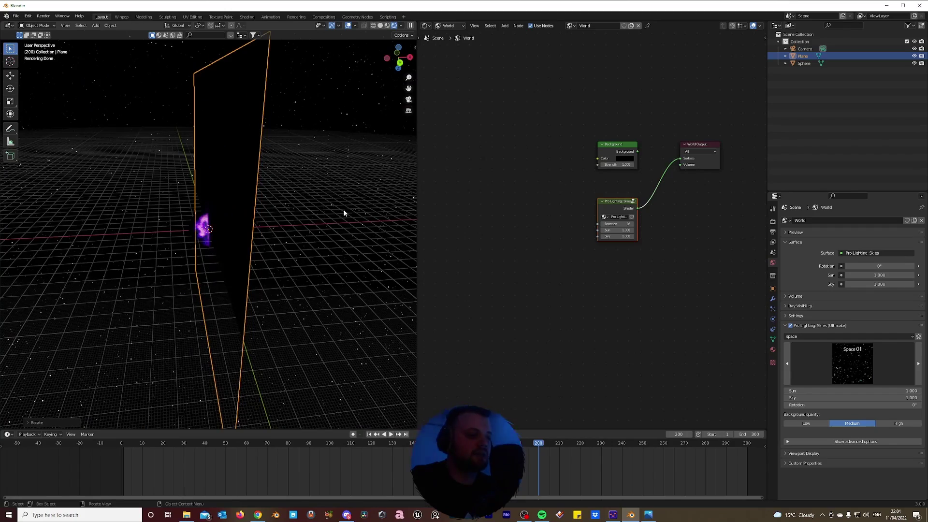
# - Try the plane as a large backdrop by moving it away from the nebula sphere and enlarging it, and delete it
pyautogui.press('g')
pyautogui.click(144, 219)
pyautogui.press('KP_0')
pyautogui.press('s')
pyautogui.click(207, 181)
pyautogui.moveTo(166, 205); pyautogui.dragTo(272, 200, button='middle')
pyautogui.scroll(-8, 82, 191)
pyautogui.scroll(-7, 198, 208)
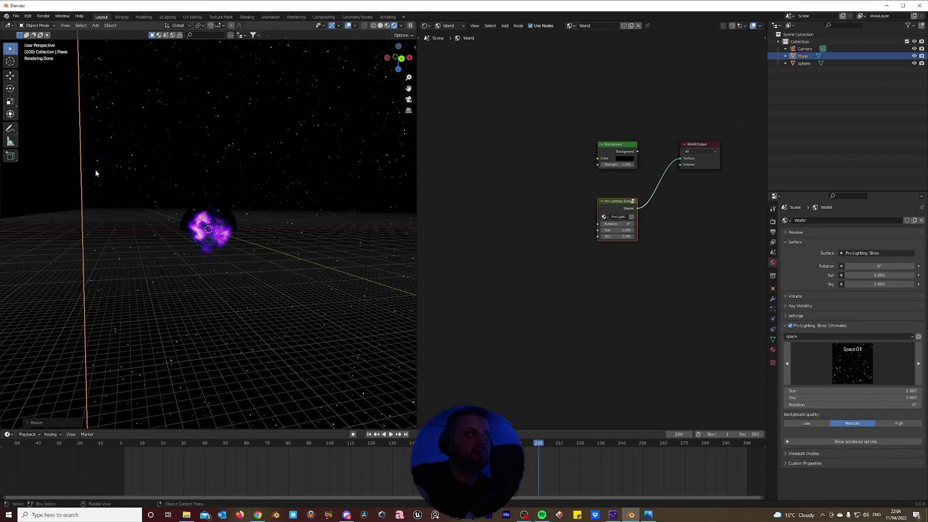
pyautogui.press('x')
pyautogui.click(93, 170)
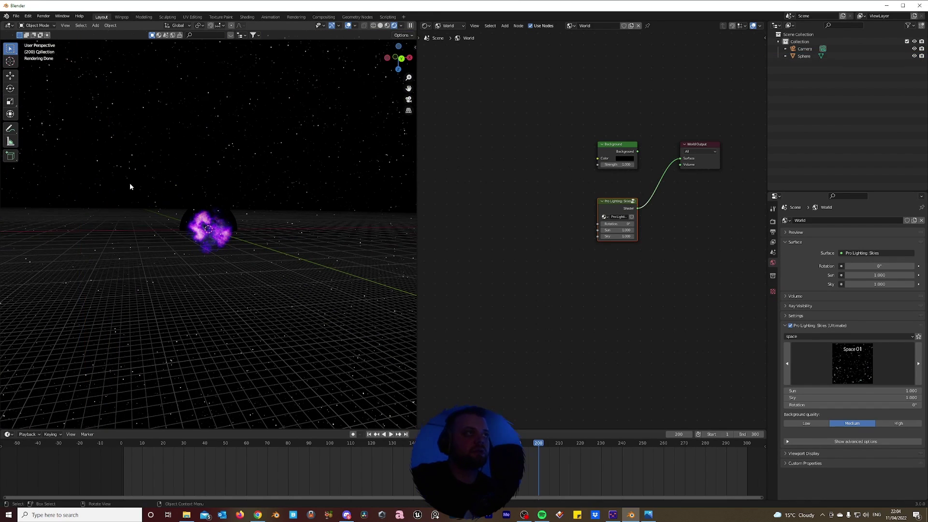
# - Return the viewport to the camera view and hide the viewport overlays
pyautogui.press('KP_0')
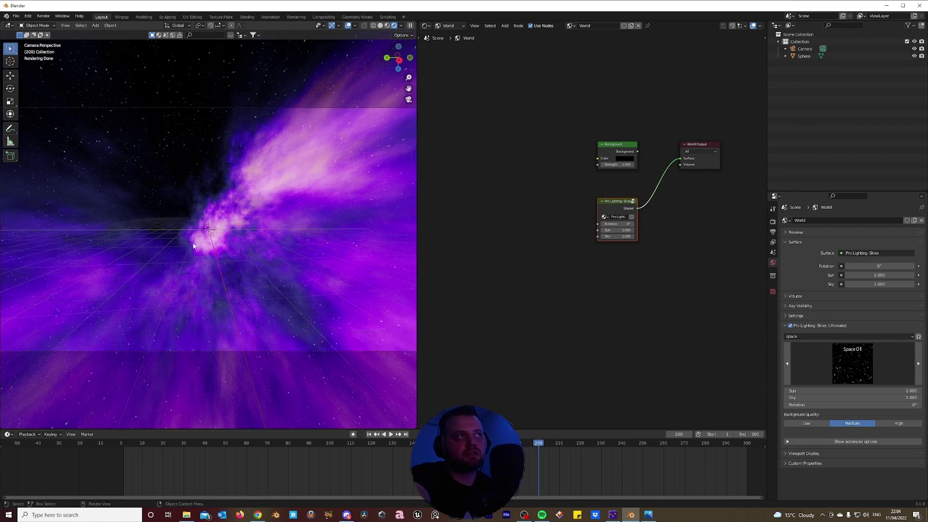
pyautogui.scroll(2, 199, 131)
pyautogui.click(352, 28)
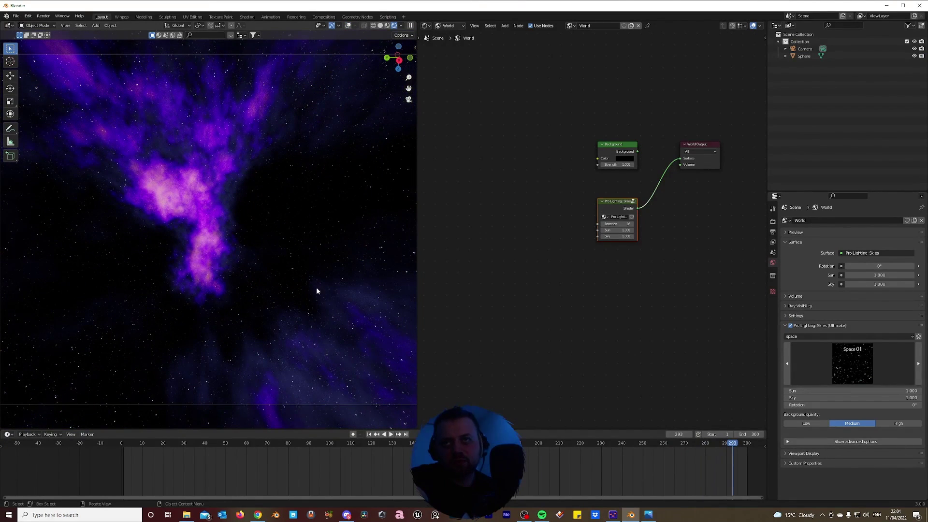
# - Switch to Chrome, look over the Google results for "space hdris", and return to Blender
pyautogui.click(257, 515)
pyautogui.scroll(-3, 227, 393)
pyautogui.scroll(3, 242, 442)
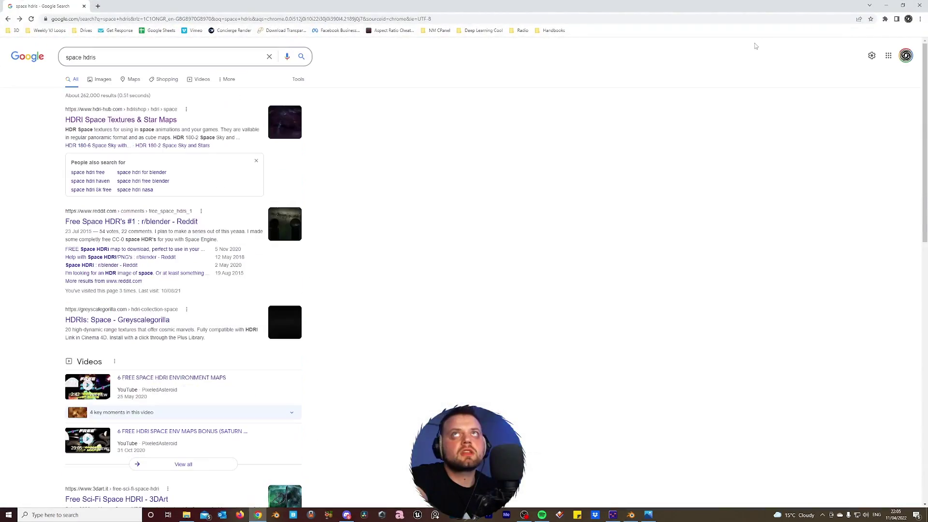
pyautogui.click(887, 6)
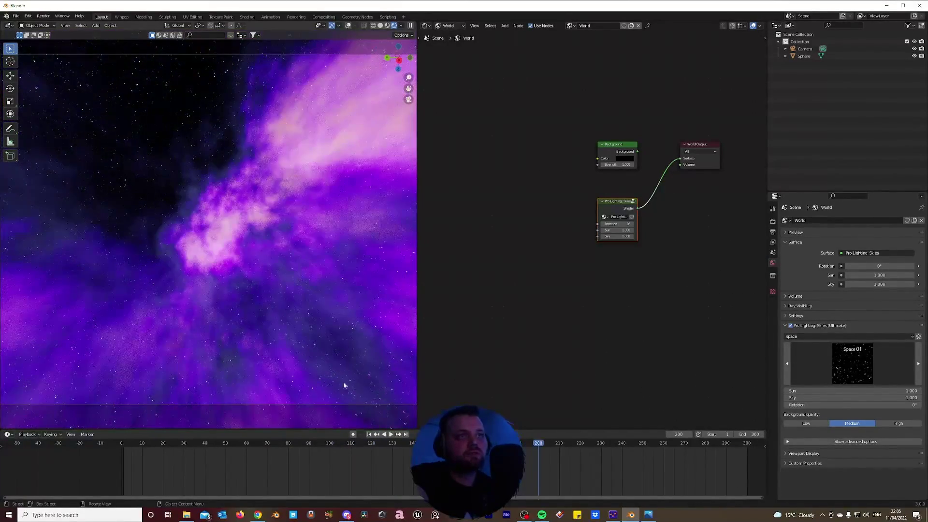
# - Try the Eevee render engine with a test render of the current frame, and return the engine to Cycles
pyautogui.scroll(-2, 380, 317)
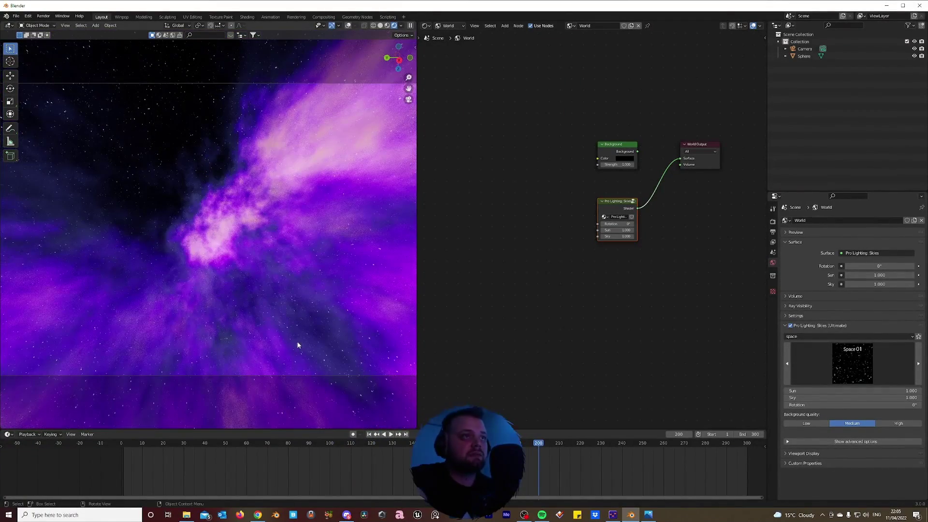
pyautogui.scroll(-3, 218, 290)
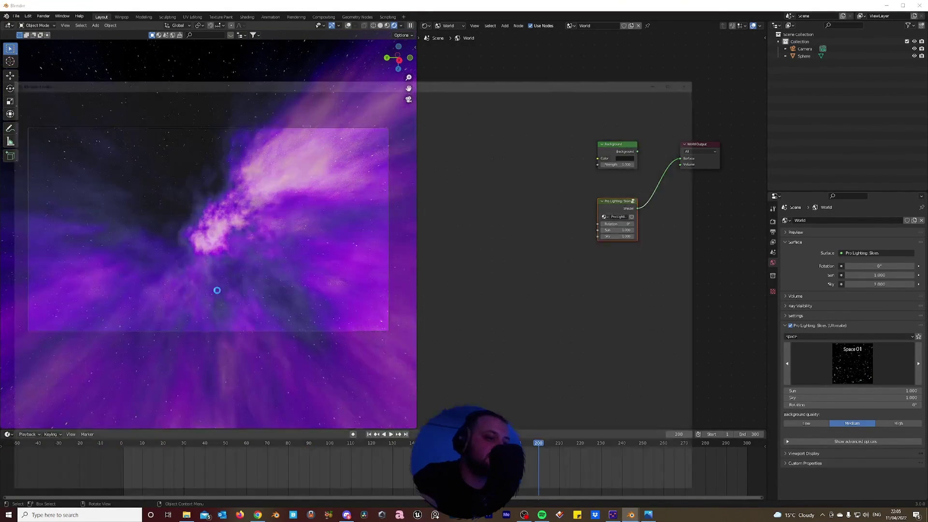
pyautogui.click(773, 222)
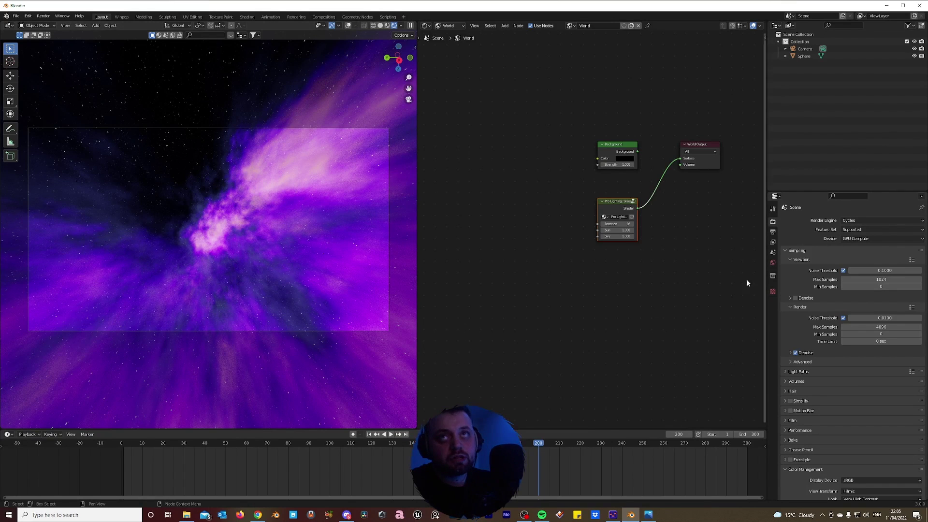
pyautogui.click(863, 221)
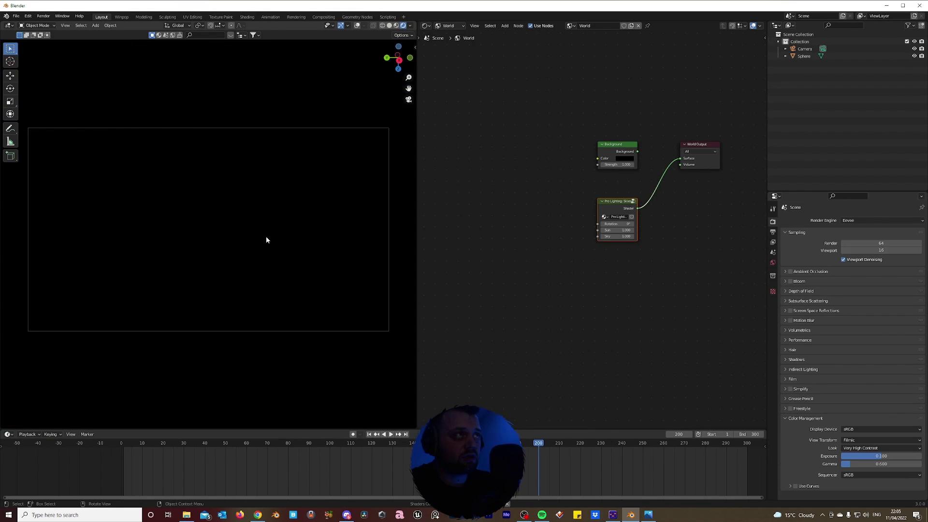
pyautogui.scroll(-1, 266, 237)
pyautogui.scroll(1, 266, 237)
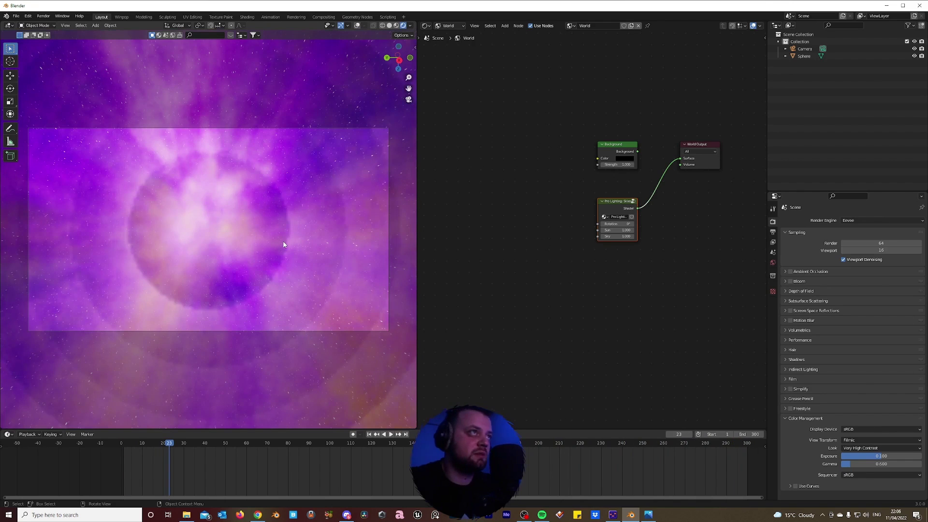
pyautogui.press('F12')
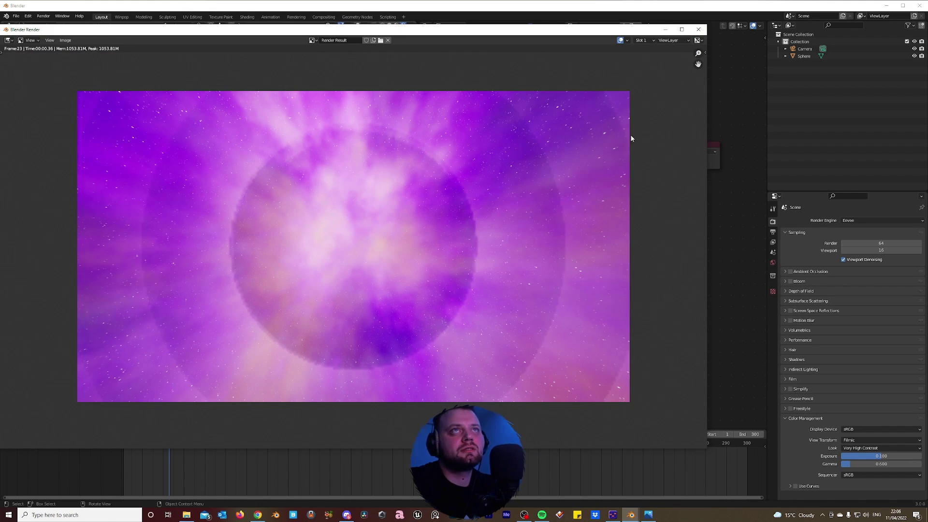
pyautogui.click(698, 29)
pyautogui.click(853, 220)
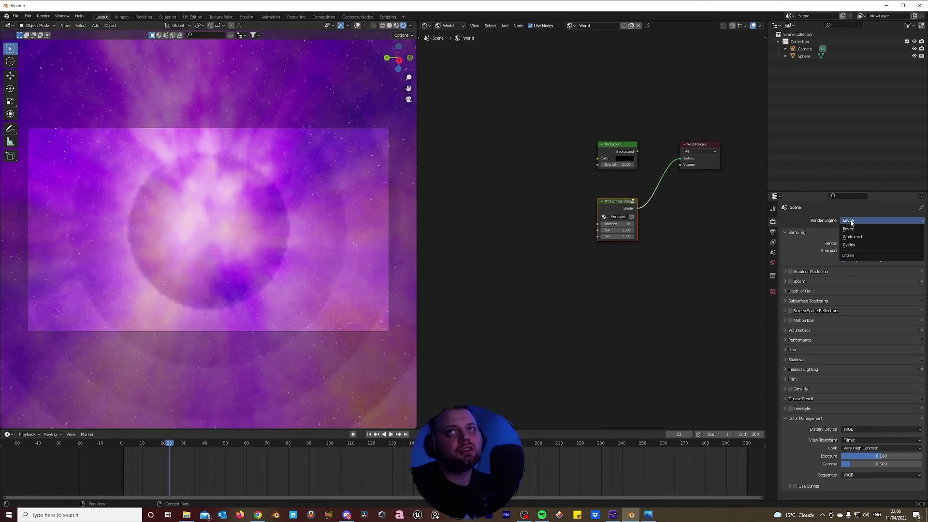
pyautogui.click(858, 248)
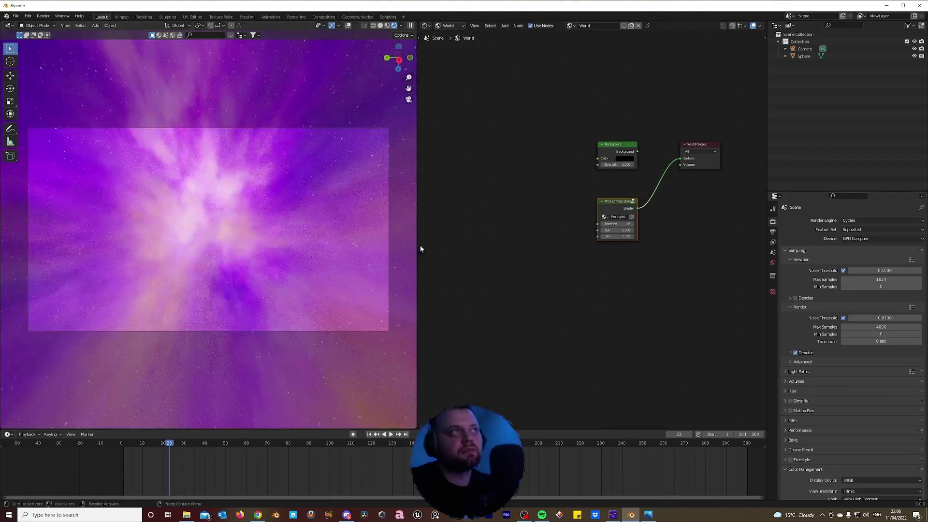
# - Play the nebula animation briefly in Cycles and return to frame 1
pyautogui.press('space')
pyautogui.press('space')
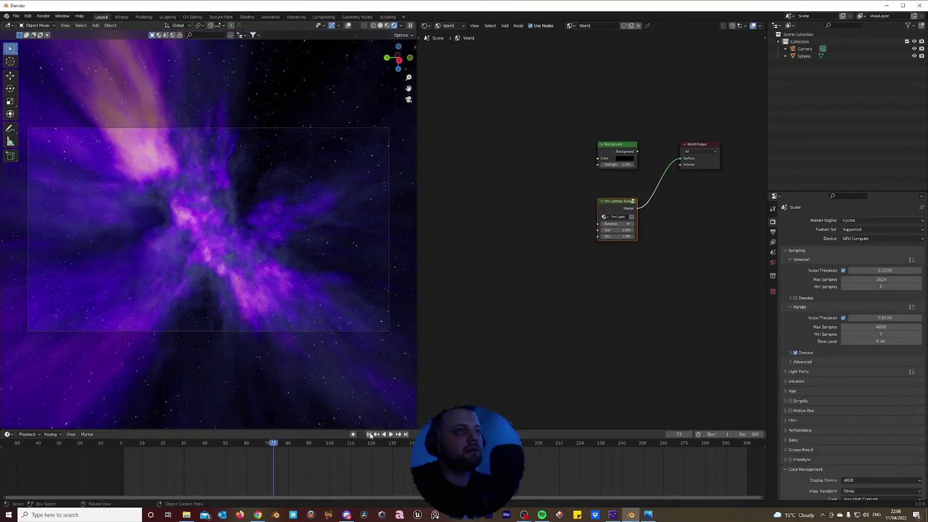
pyautogui.click(369, 435)
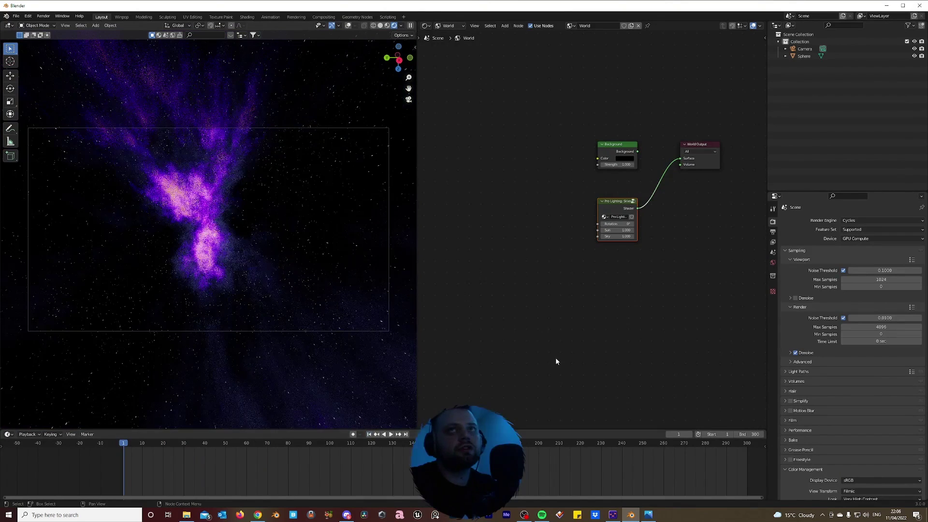
# - Set the render output path to "Infinite Volumetric Nebulas" and the file format to FFmpeg Video
pyautogui.click(774, 233)
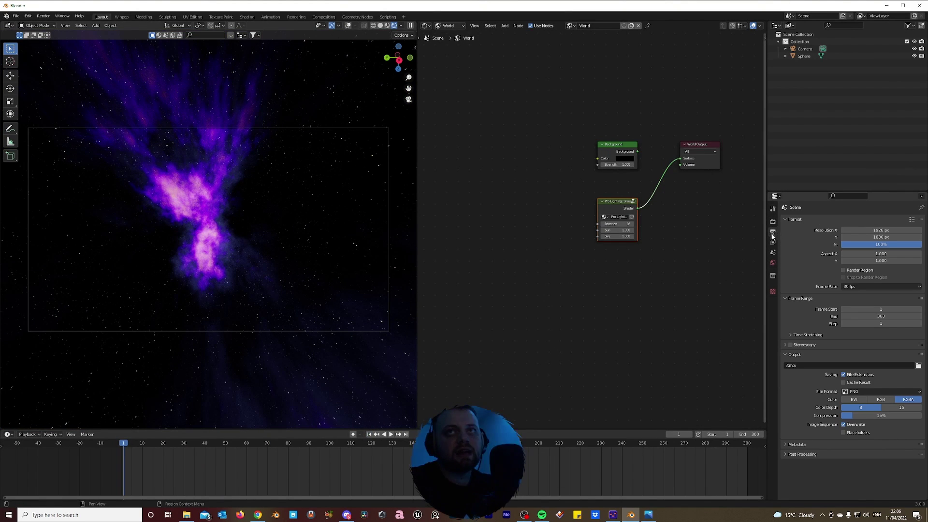
pyautogui.click(919, 366)
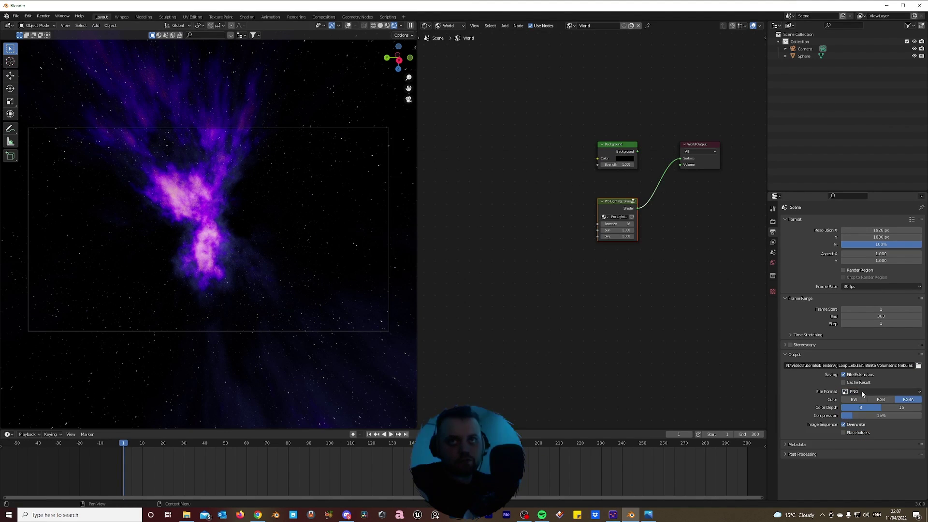
pyautogui.click(865, 392)
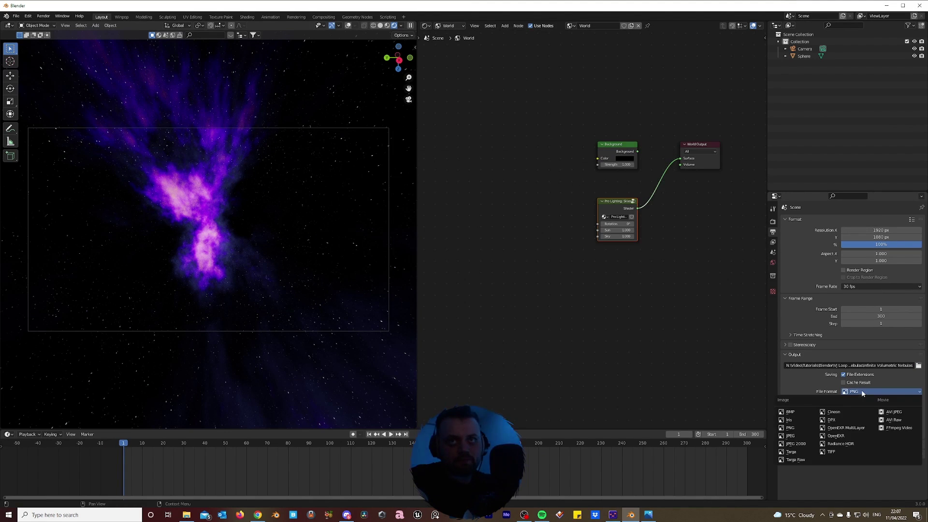
pyautogui.click(907, 428)
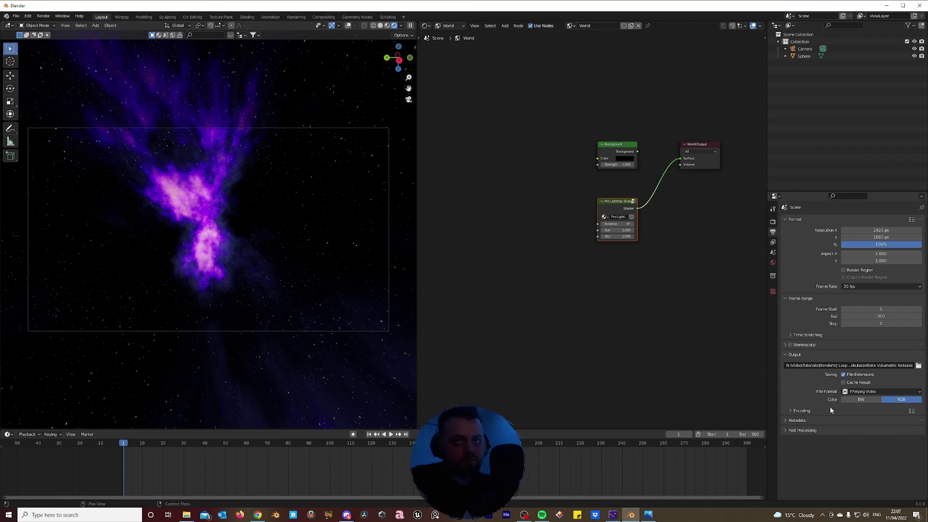
# - Try PNG as the output file format, and return it to FFmpeg Video
pyautogui.click(851, 391)
pyautogui.click(793, 428)
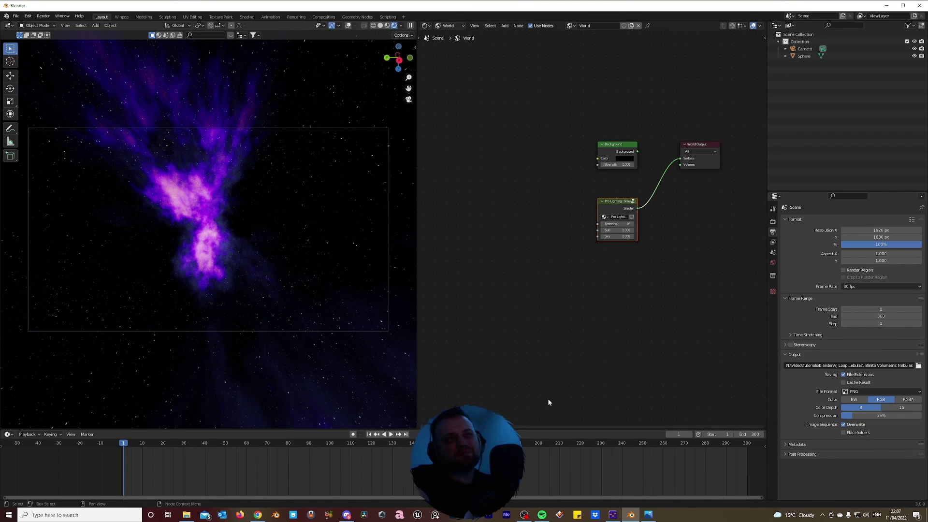
pyautogui.click(897, 391)
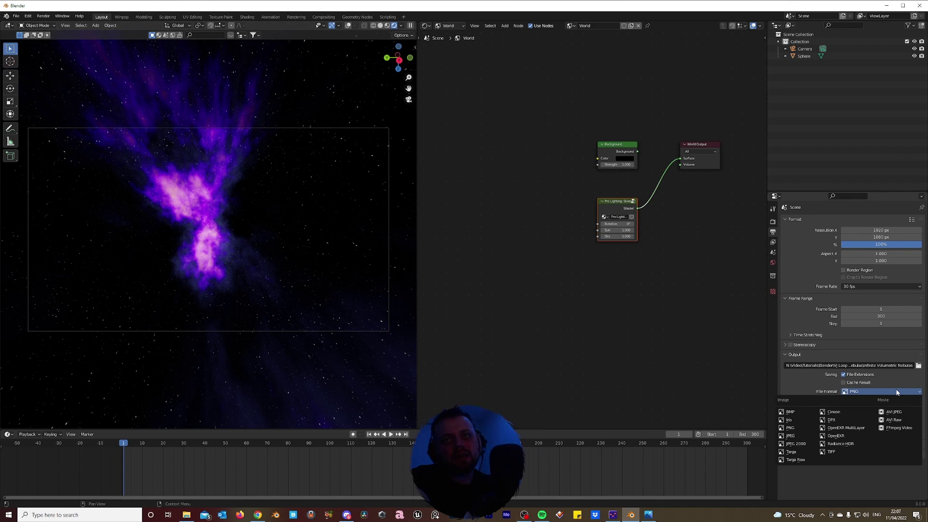
pyautogui.click(889, 430)
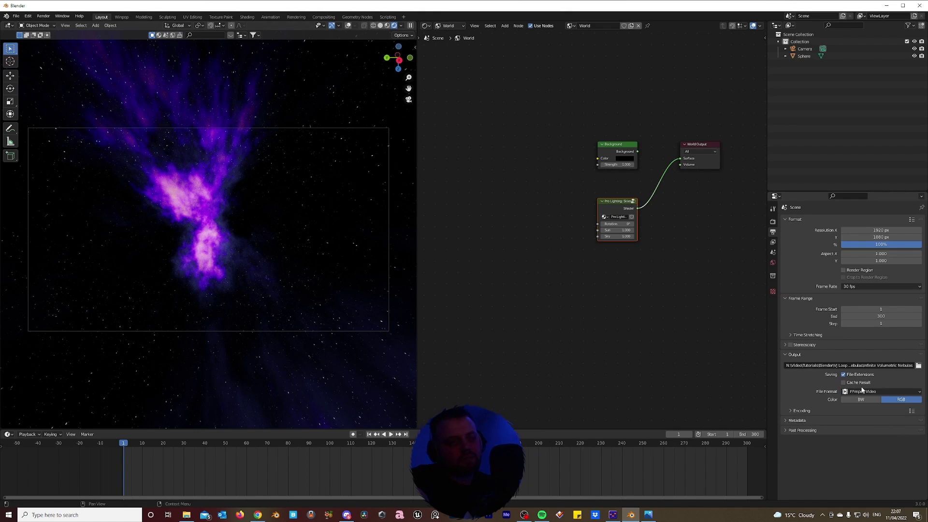
# - Set the video encoding to an MPEG-4 container with Perceptually Lossless output quality
pyautogui.click(801, 412)
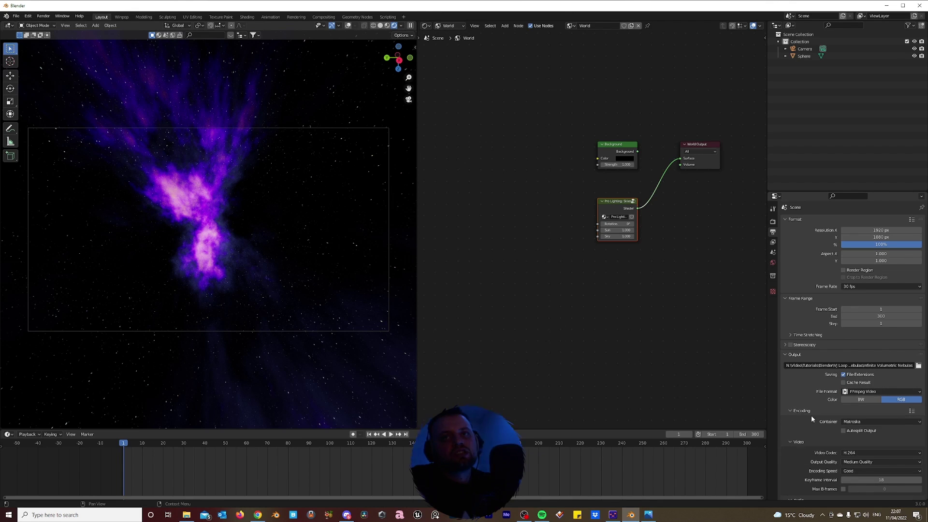
pyautogui.click(865, 422)
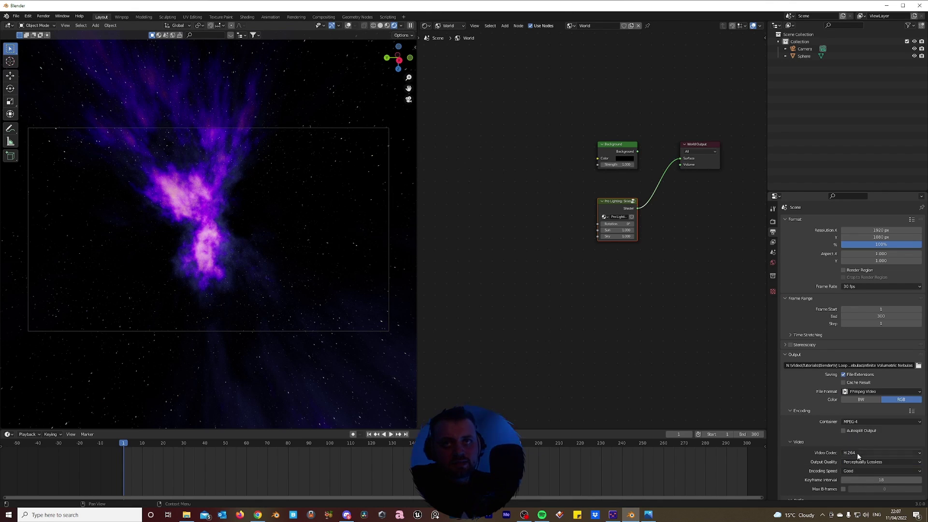
pyautogui.scroll(-2, 830, 464)
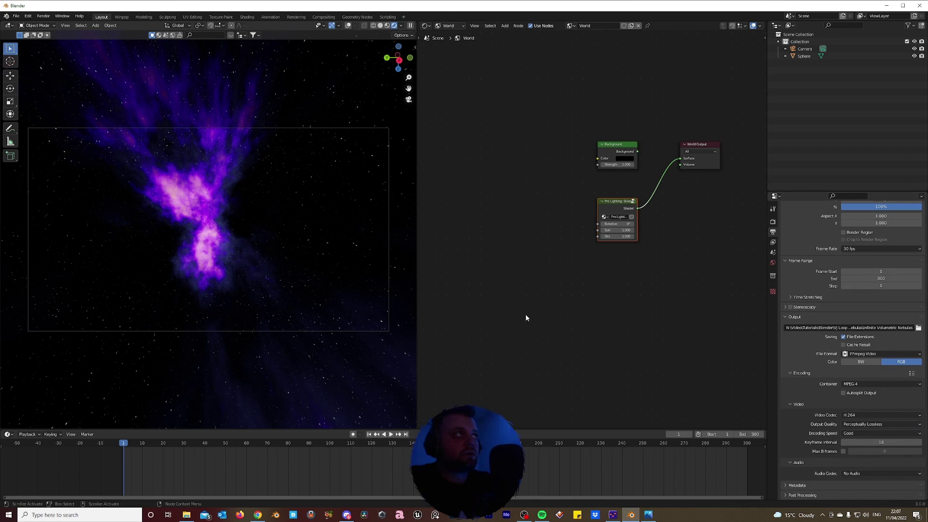